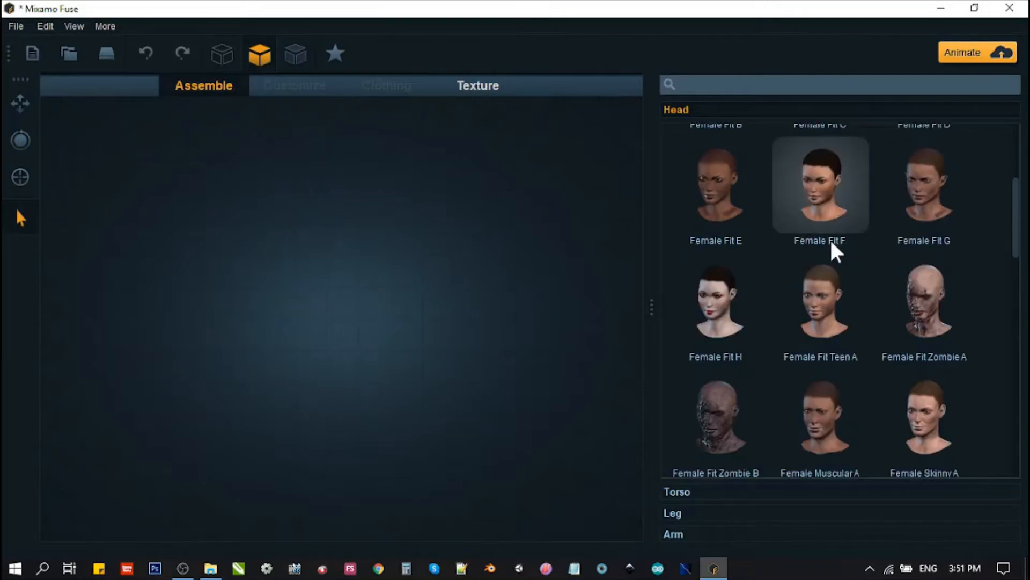
- Assemble a full character body from the Male Fit A head, torso, leg and arm parts
scroll(837, 255, down, 3)
scroll(848, 263, down, 1)
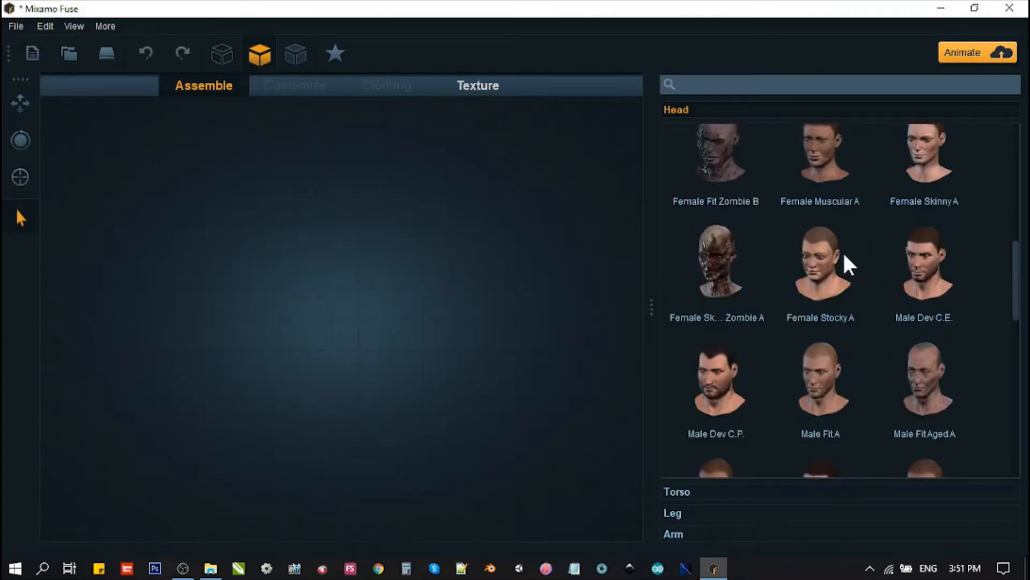
scroll(845, 256, down, 1)
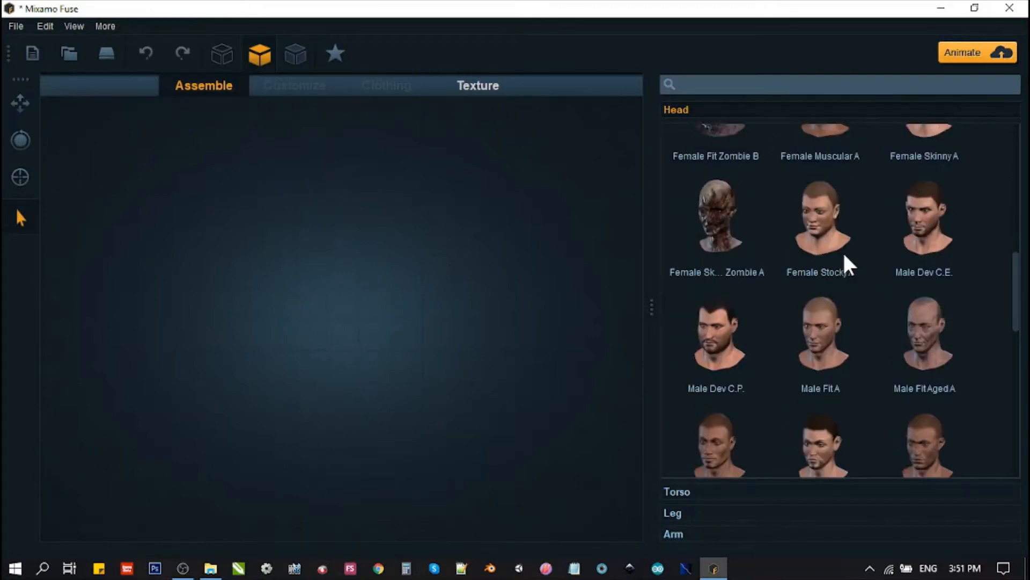
scroll(846, 256, down, 1)
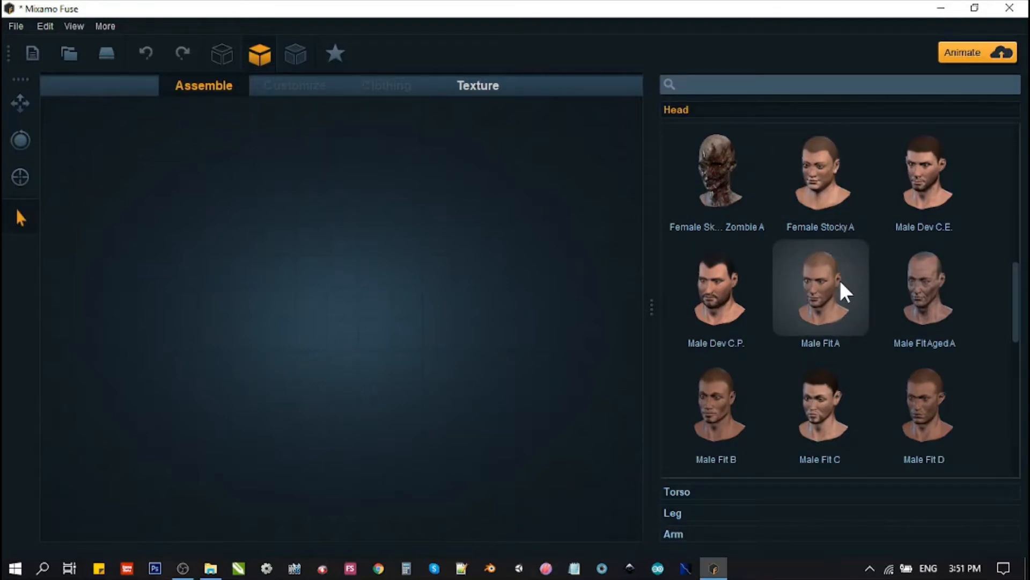
click(819, 282)
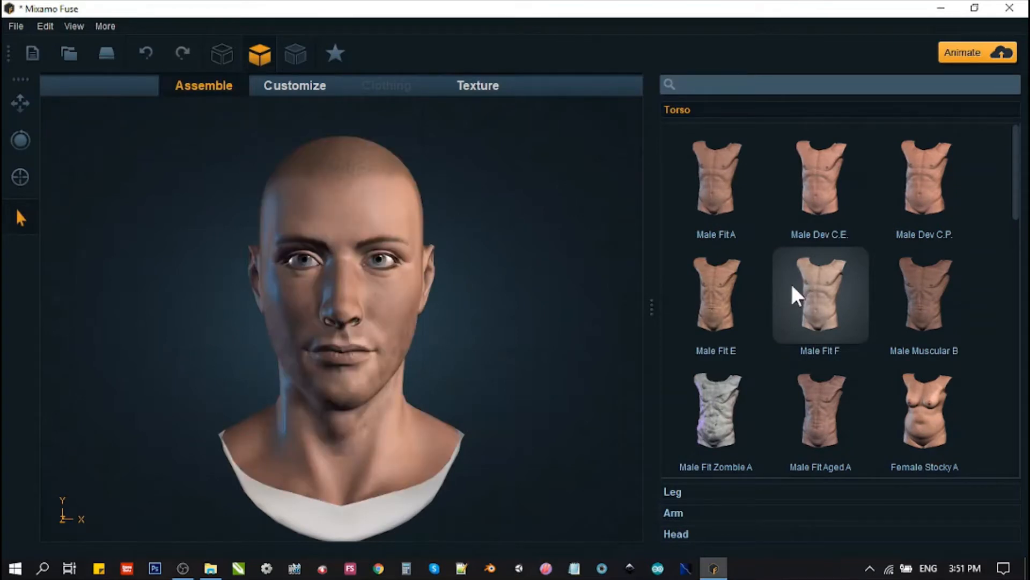
click(709, 174)
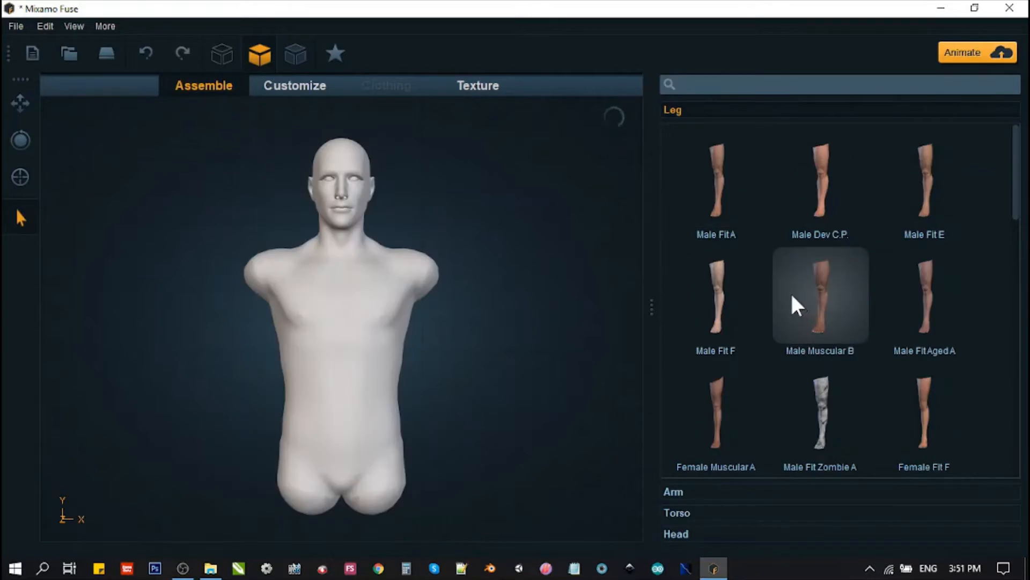
click(726, 191)
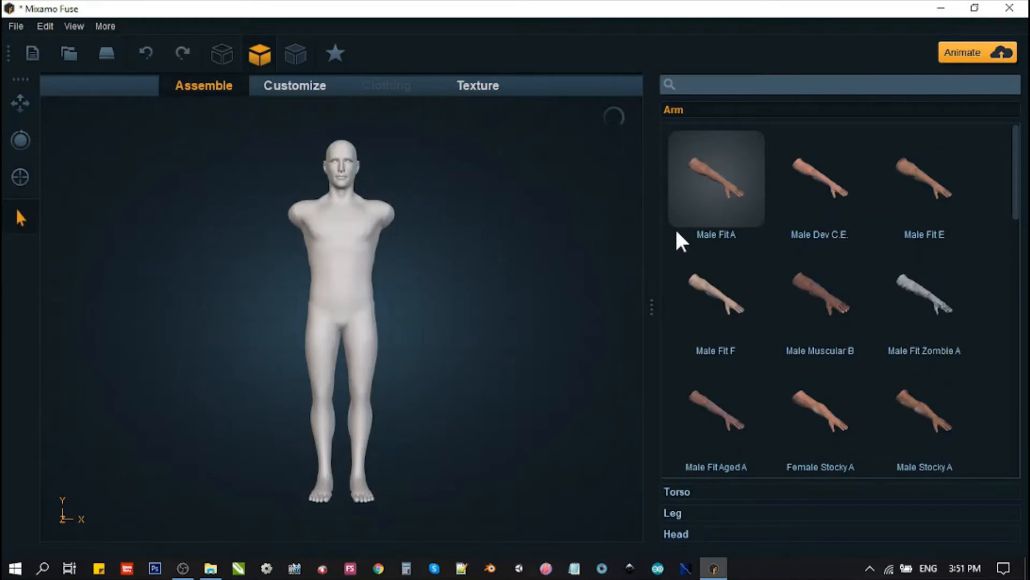
click(719, 178)
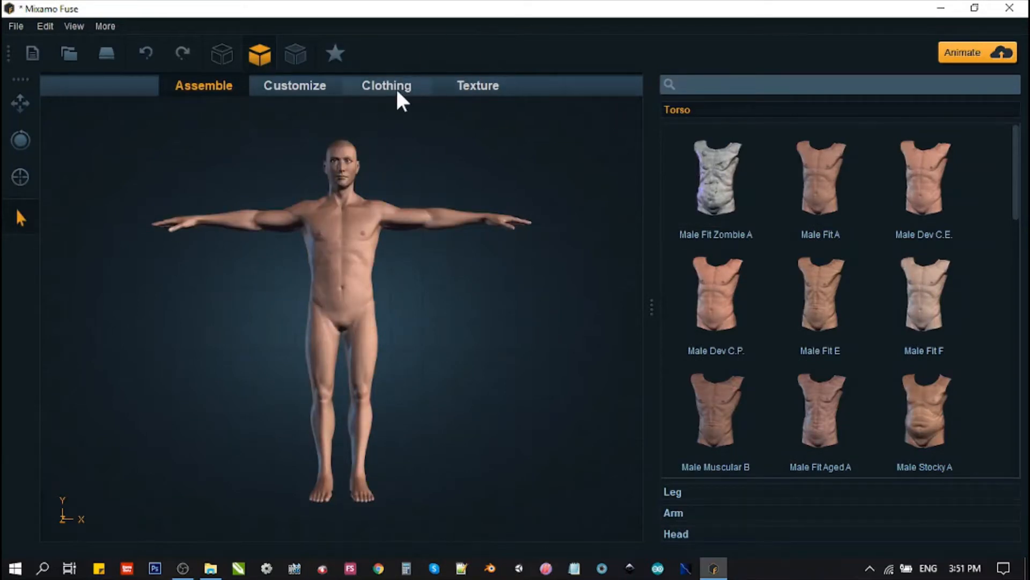
- Dress the character in the ACU rolled-up sleeves top, ACU Knee Pads bottoms and Tactical Boot A shoes
click(395, 90)
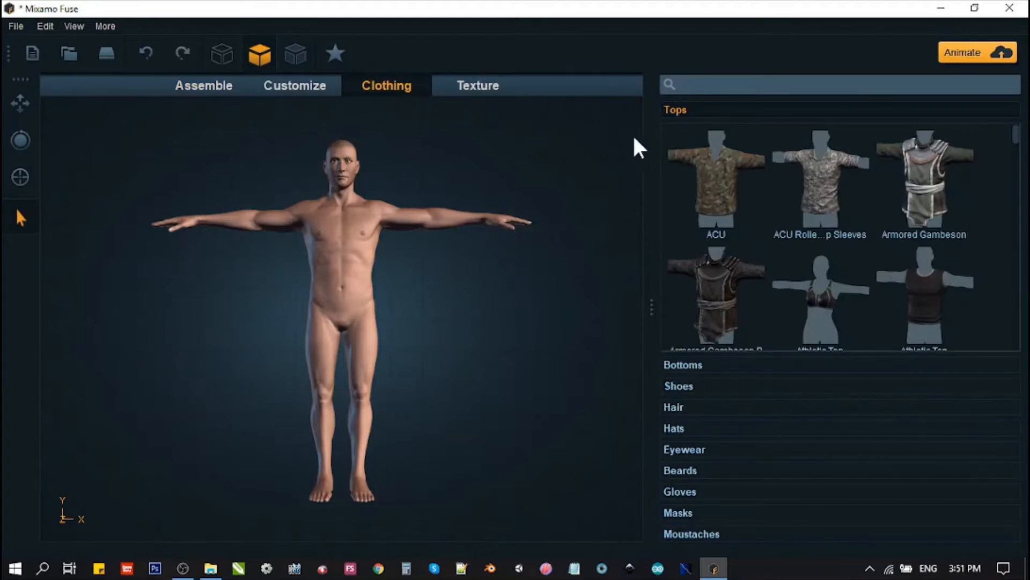
click(820, 182)
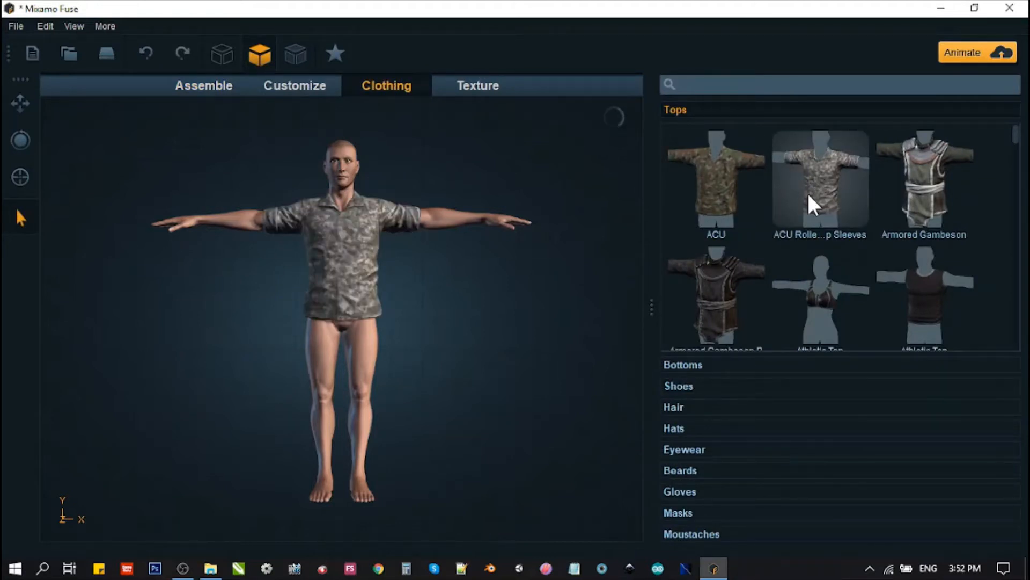
click(726, 365)
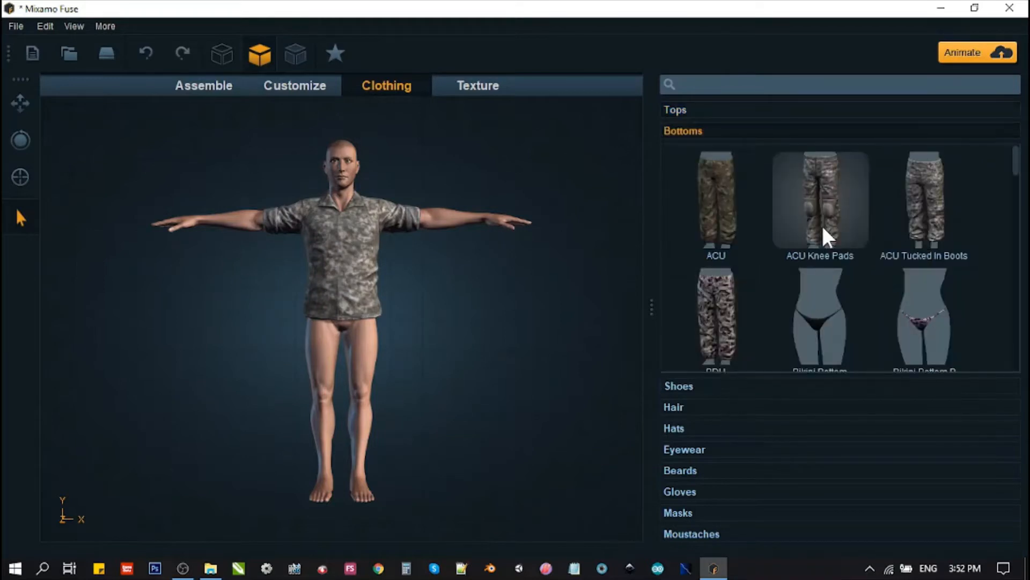
click(725, 387)
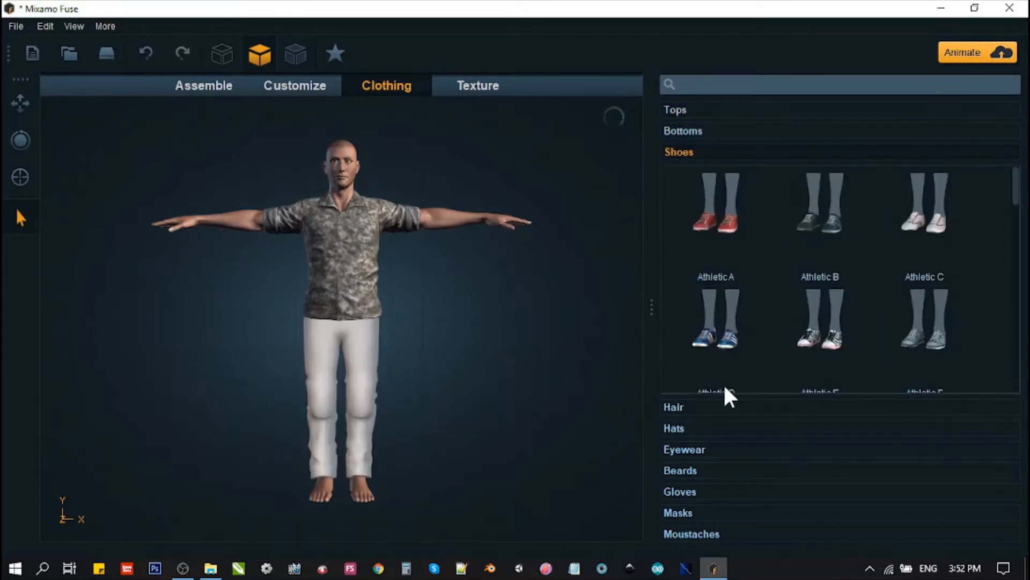
scroll(841, 348, down, 10)
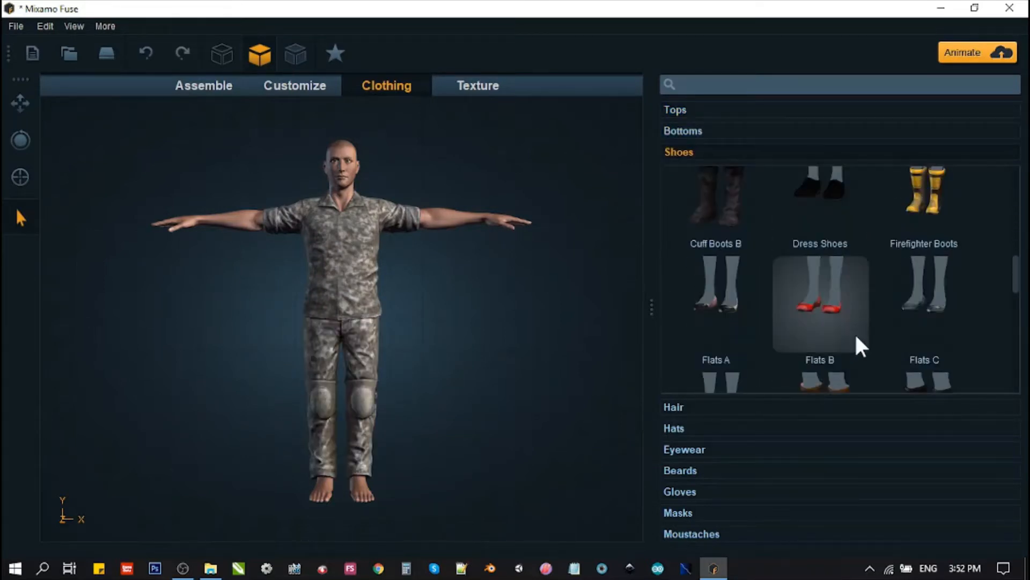
scroll(858, 333, down, 5)
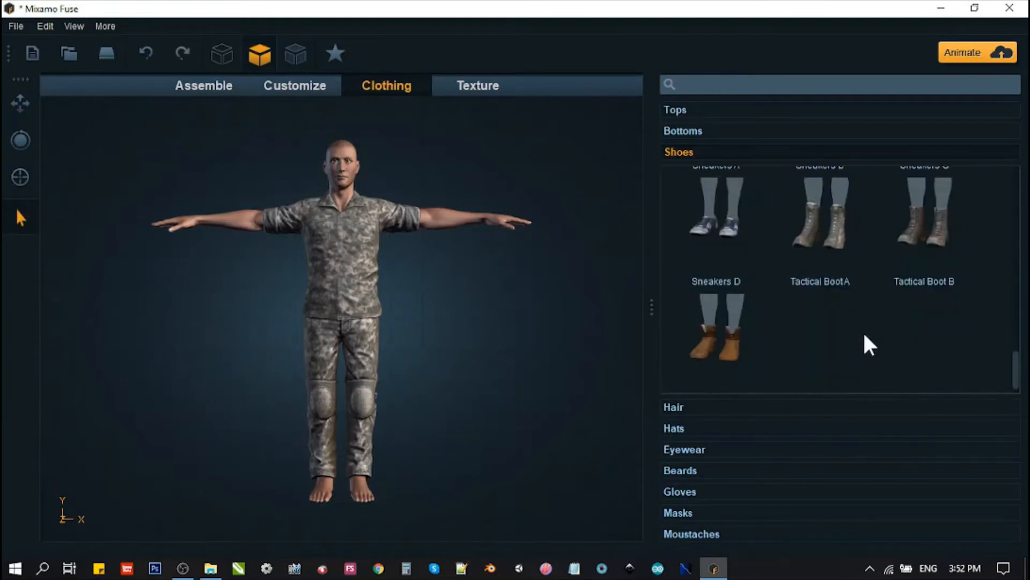
click(840, 236)
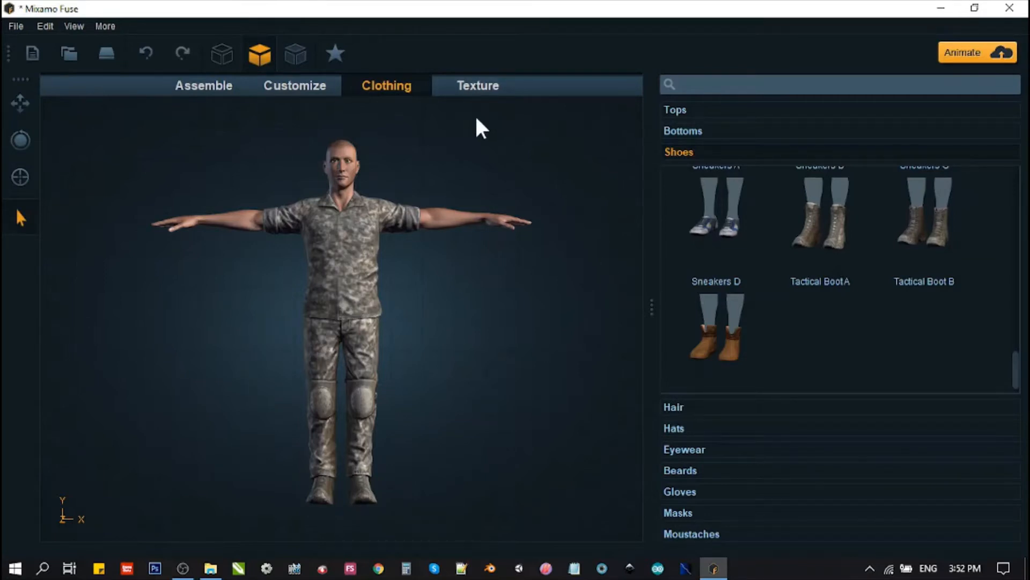
- Set the texture resolution of the character's camouflage top to 1024 x 1024
click(476, 95)
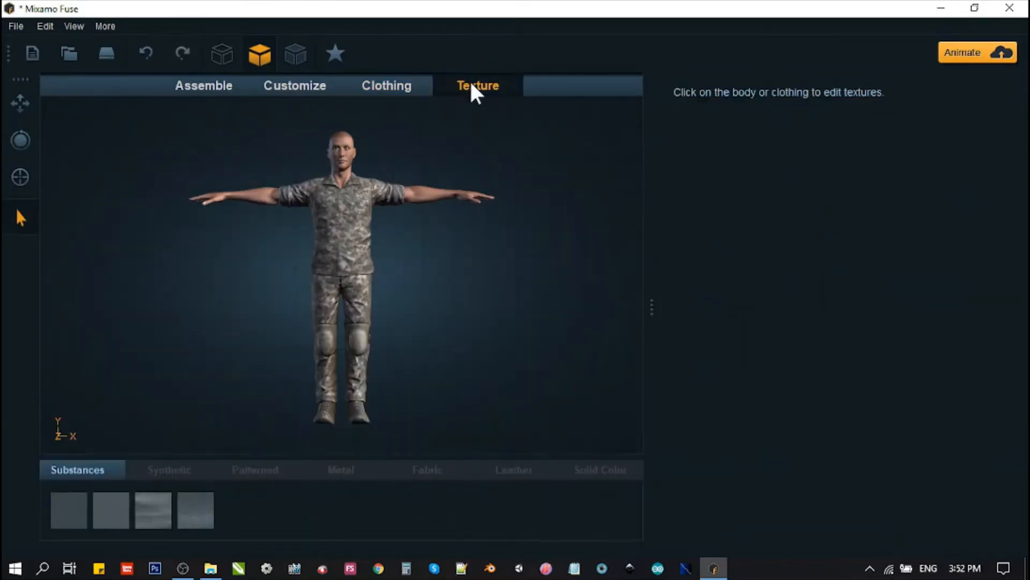
click(444, 204)
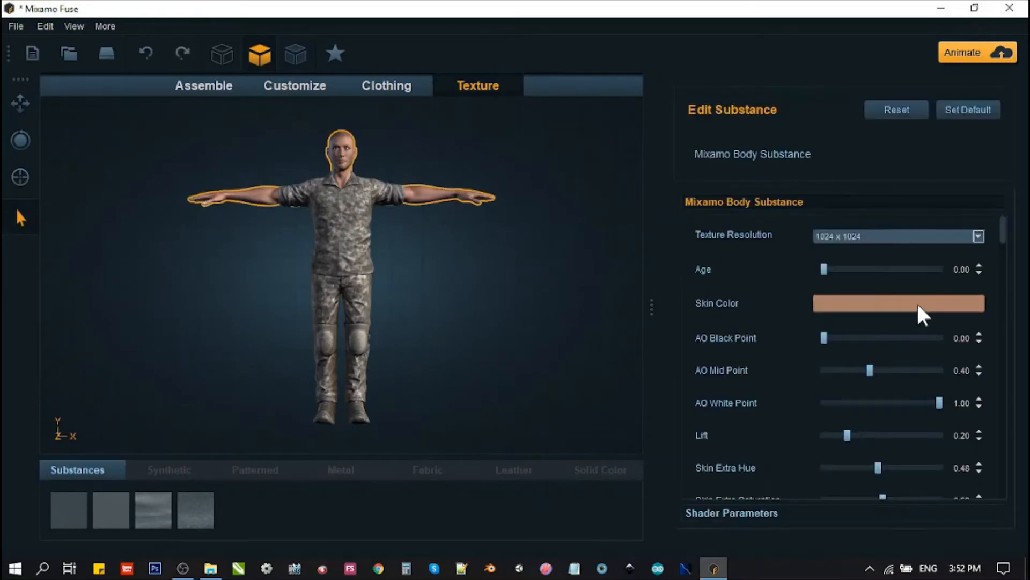
click(368, 239)
click(832, 241)
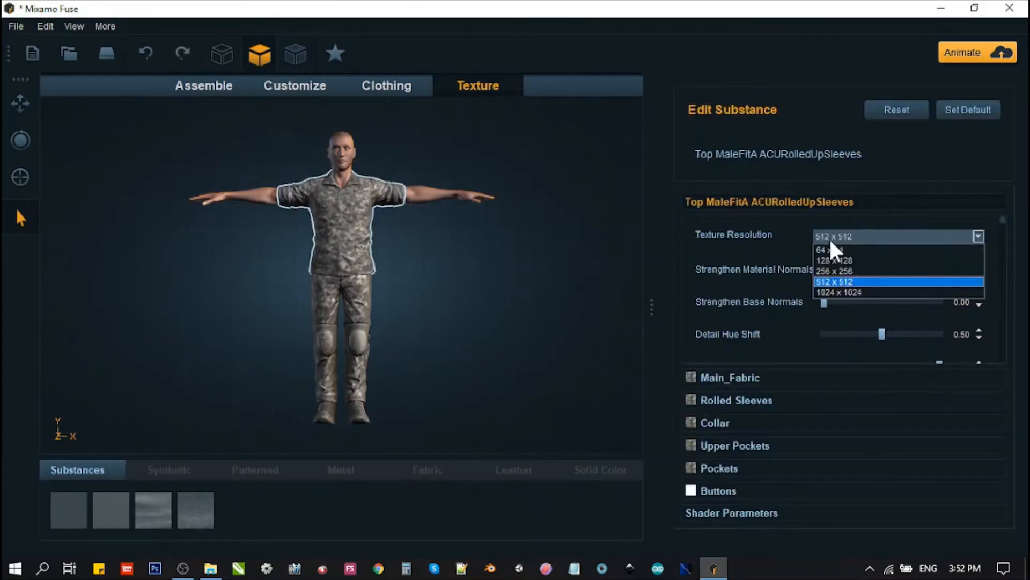
click(839, 292)
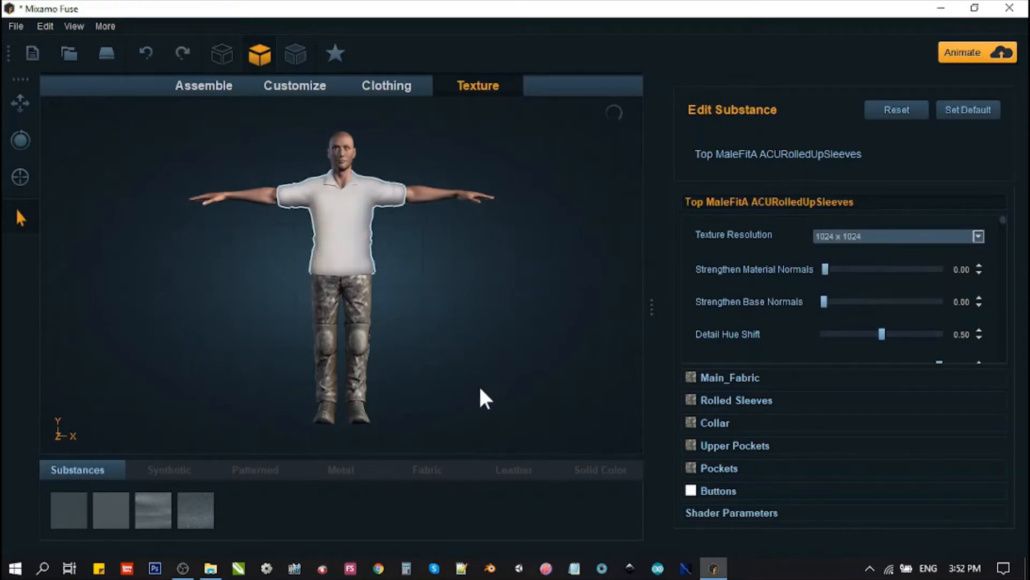
- Set the texture resolution of the knee-pad trousers and tactical boots to 1024 x 1024, and recheck the clothing and body settings
click(360, 319)
click(822, 236)
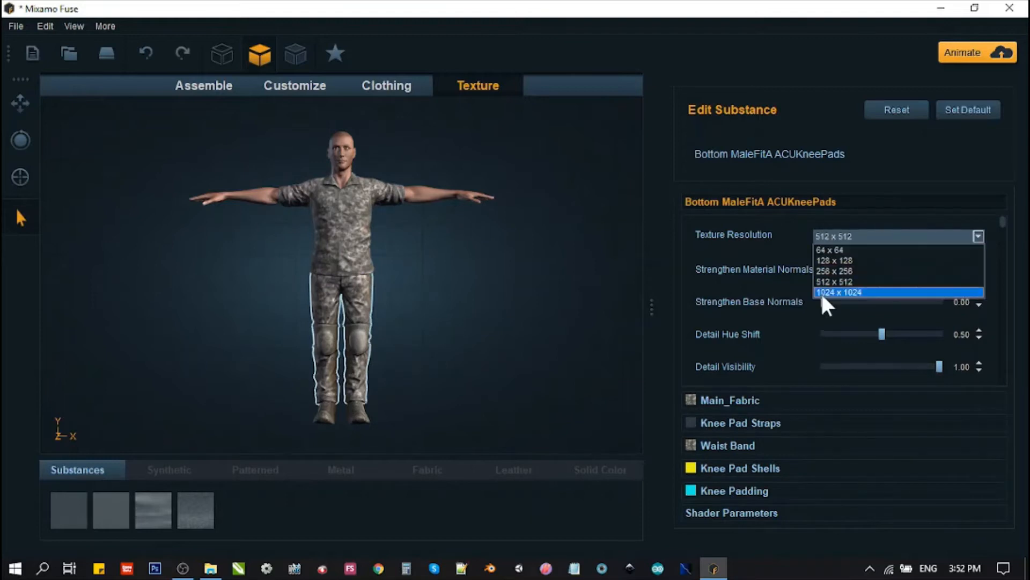
click(837, 292)
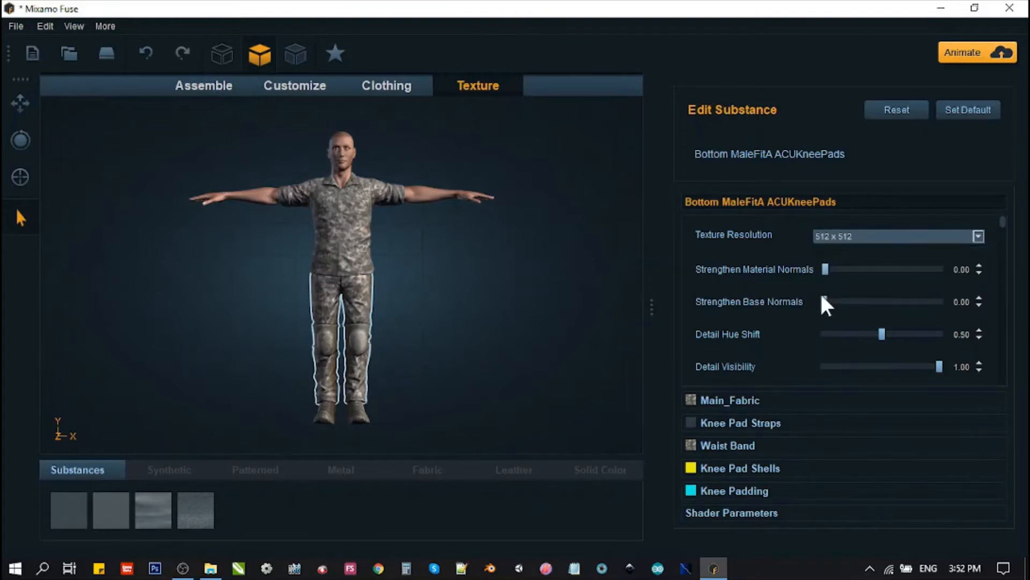
click(355, 424)
click(821, 236)
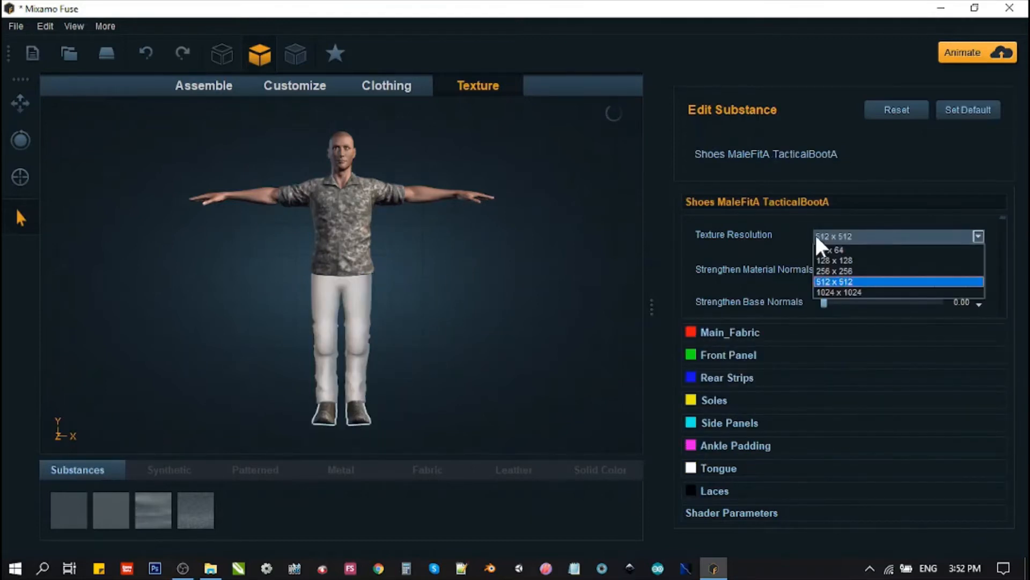
click(824, 292)
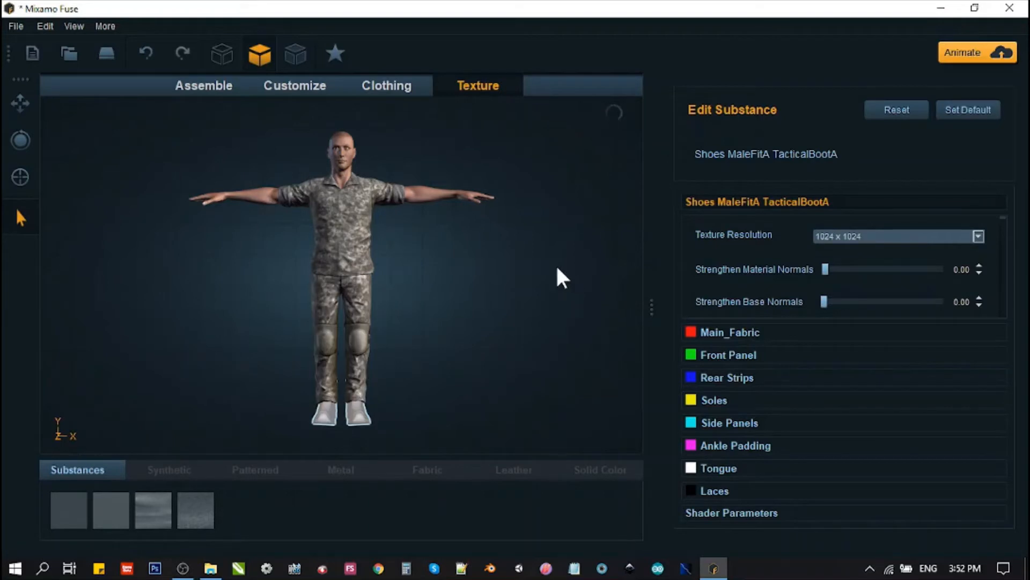
click(348, 302)
click(353, 265)
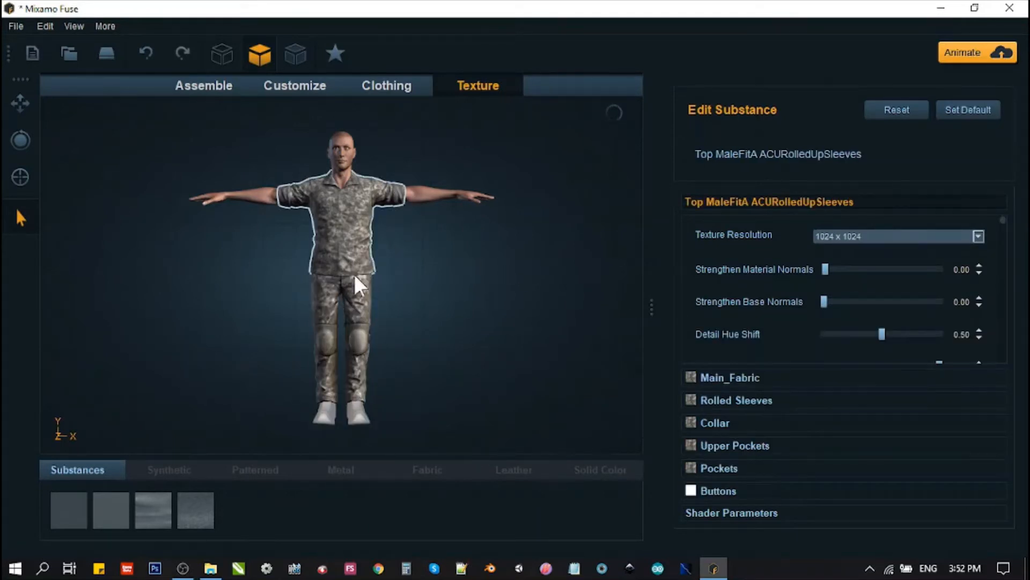
click(357, 419)
click(417, 198)
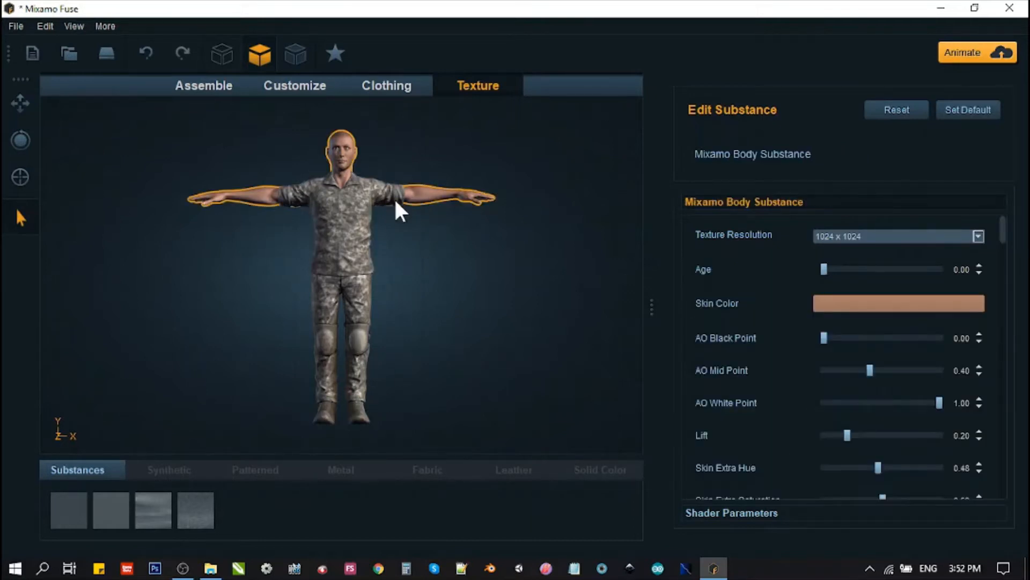
- Export the model as OBJ with textures and UVs packed at a map size of 2048
click(14, 26)
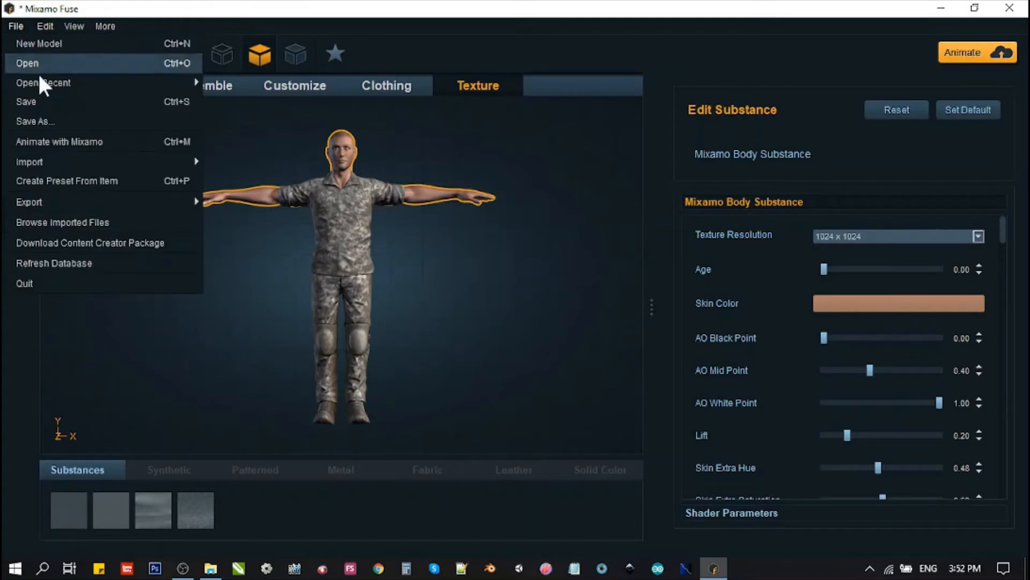
mouse_move(67, 201)
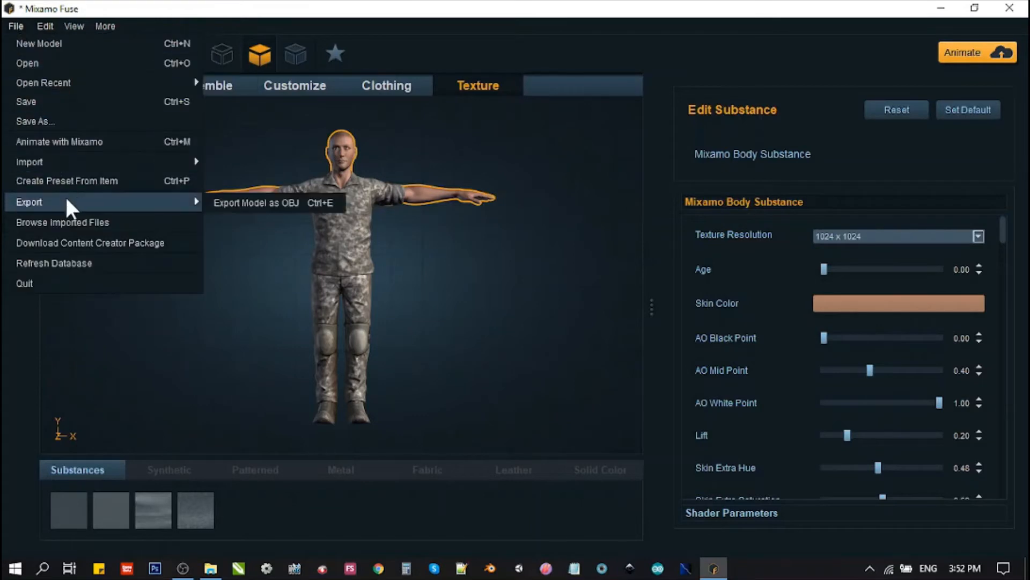
click(222, 204)
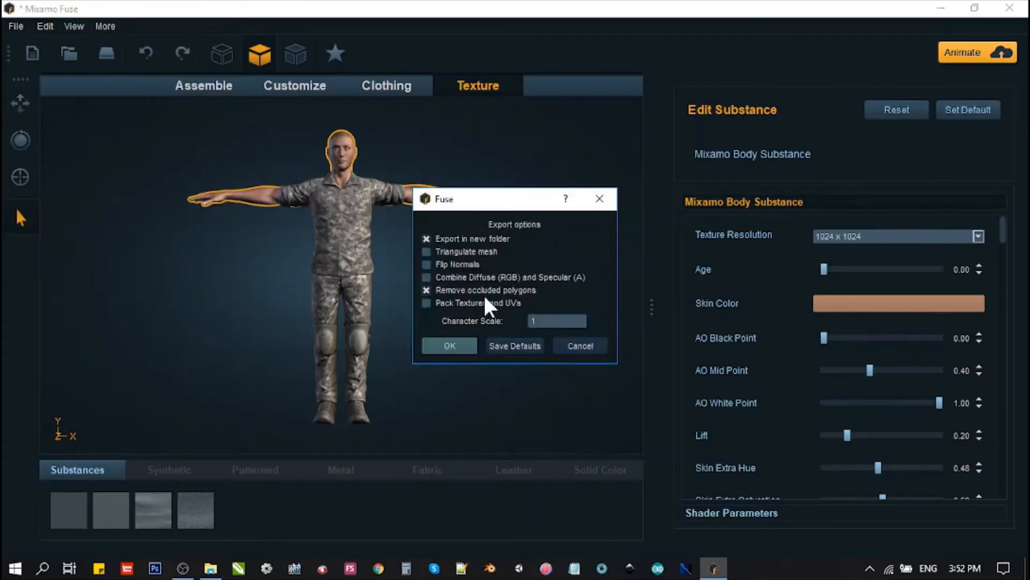
click(426, 303)
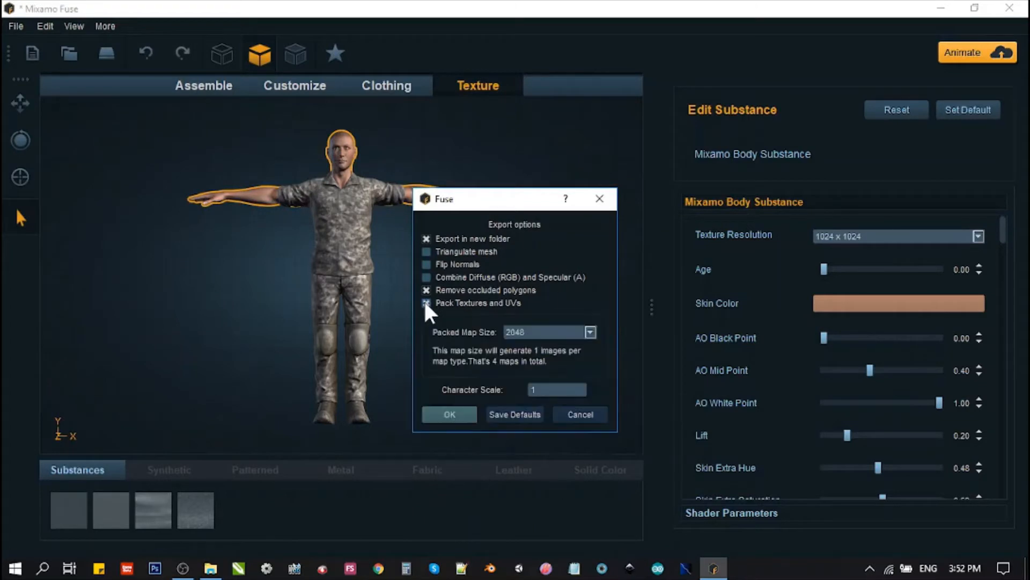
click(556, 332)
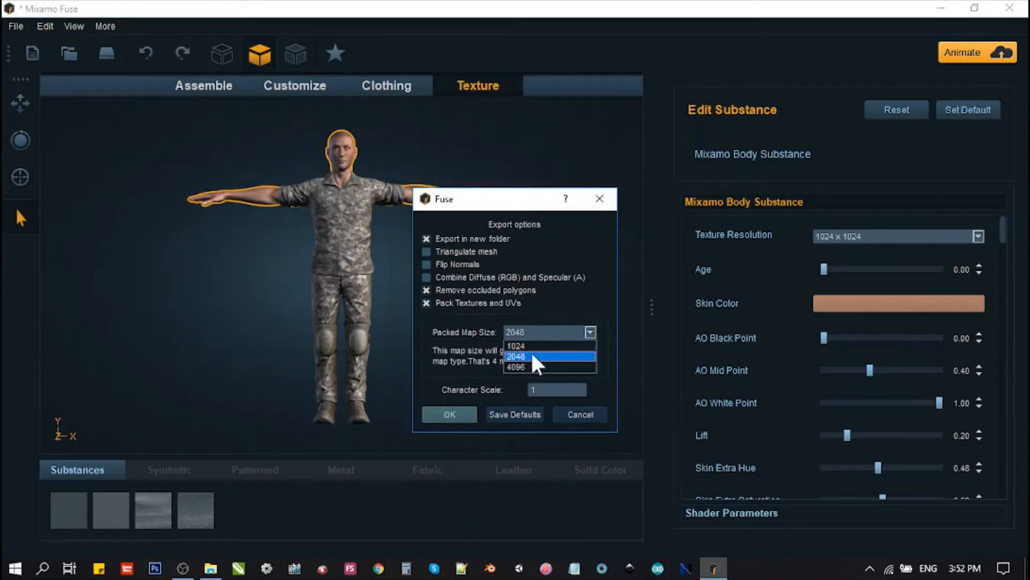
click(530, 356)
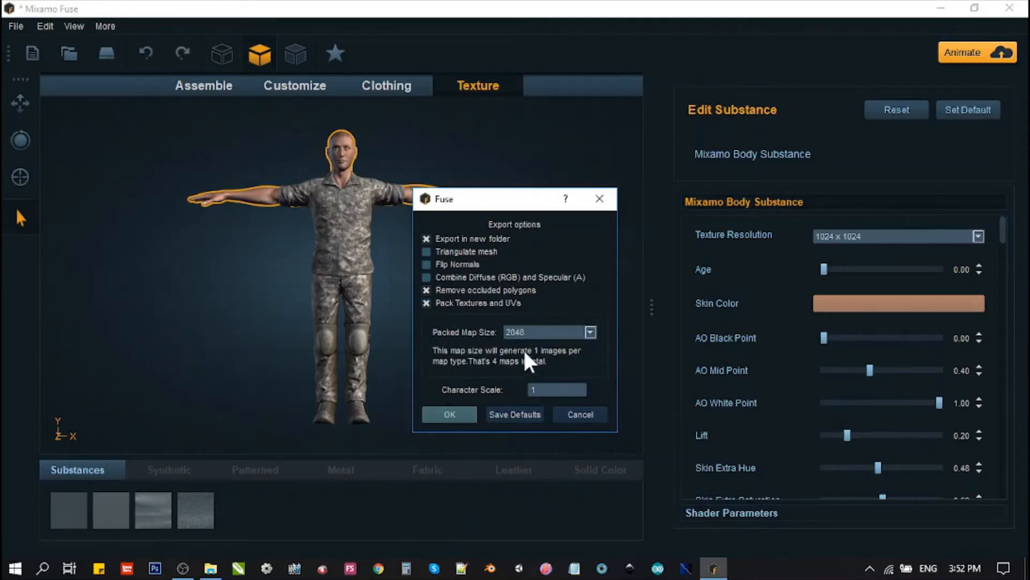
click(463, 415)
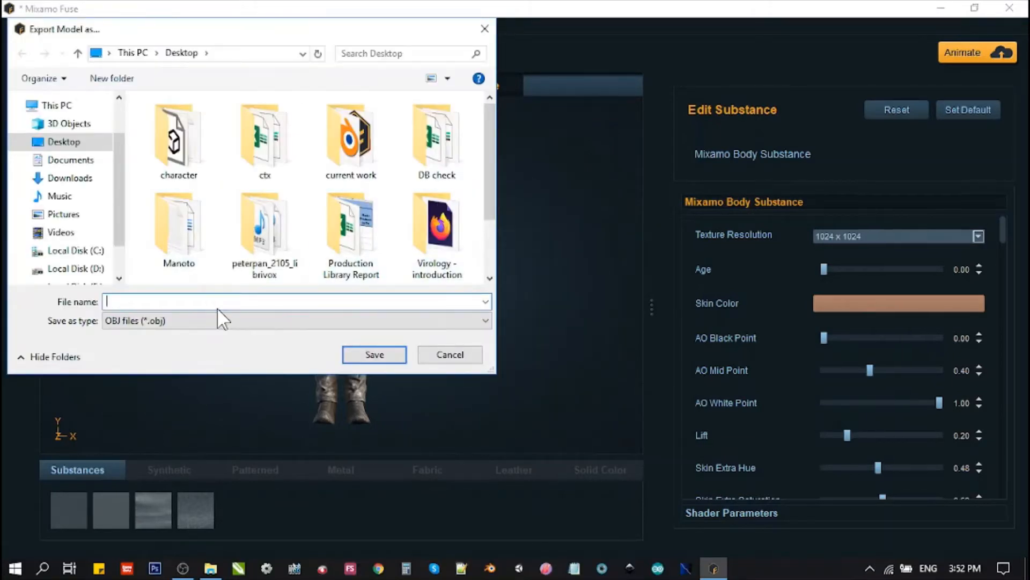
- Save the exported OBJ model to the Desktop under the file name soldier
text(soldier)
scroll(361, 214, down, 1)
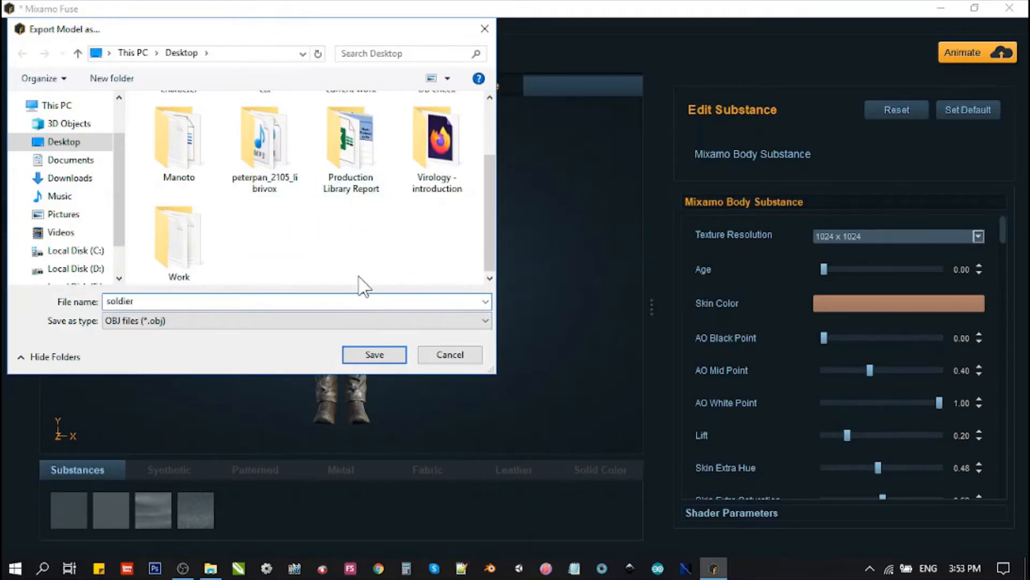
click(374, 358)
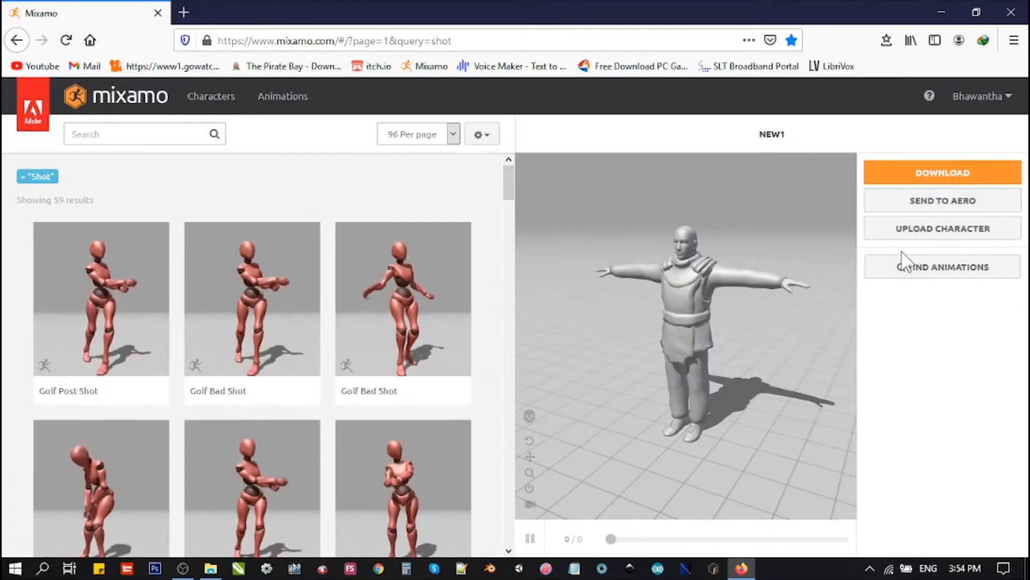
- Upload soldier.obj from the soldier folder on the Desktop as a new Mixamo character
click(928, 236)
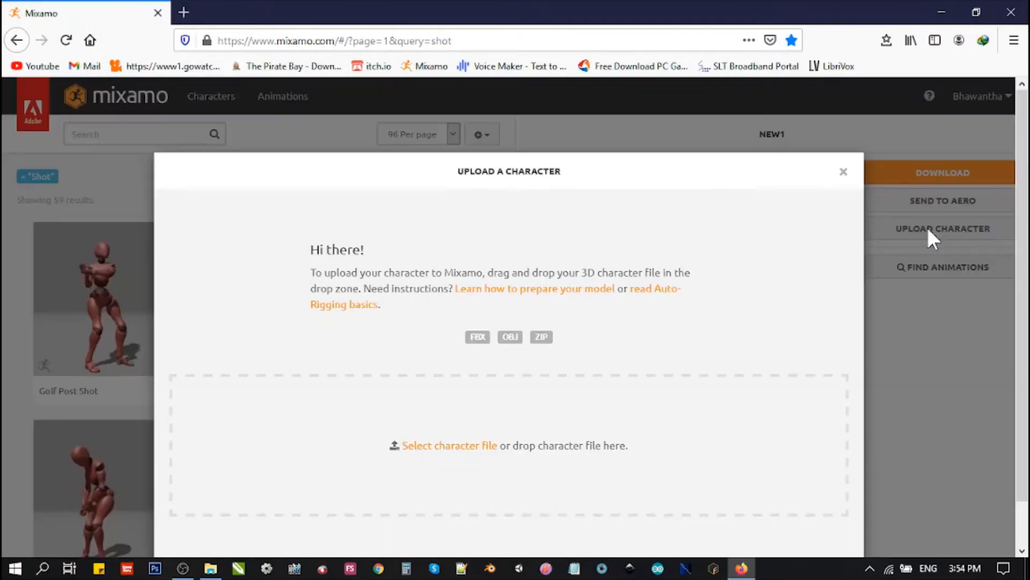
click(444, 448)
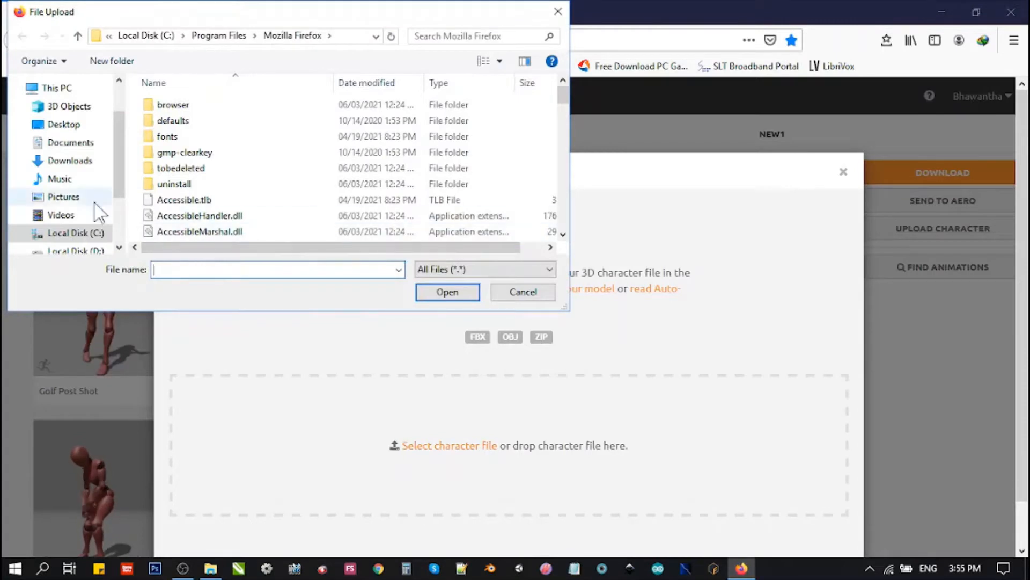
click(81, 125)
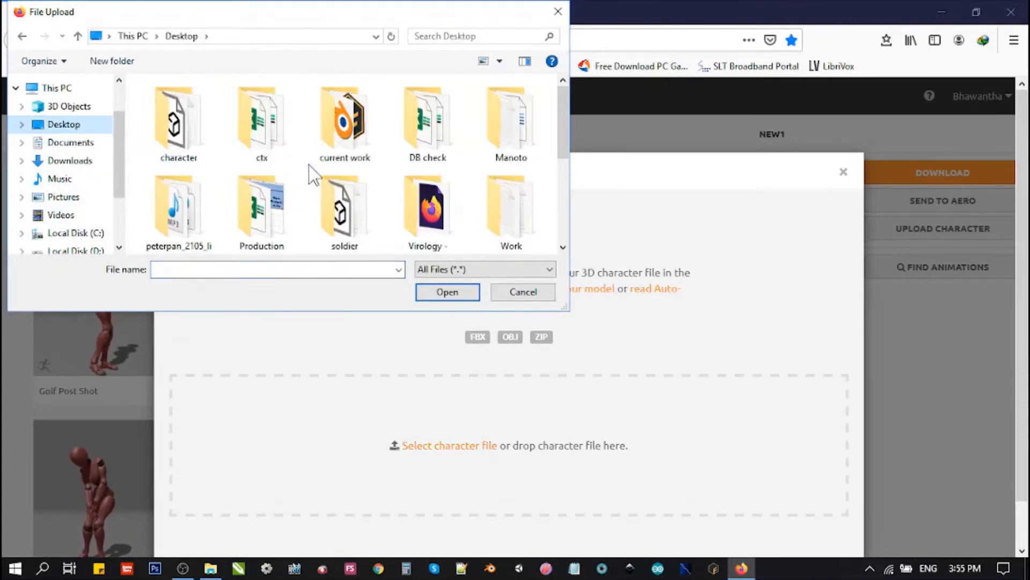
scroll(322, 182, down, 3)
scroll(397, 215, up, 1)
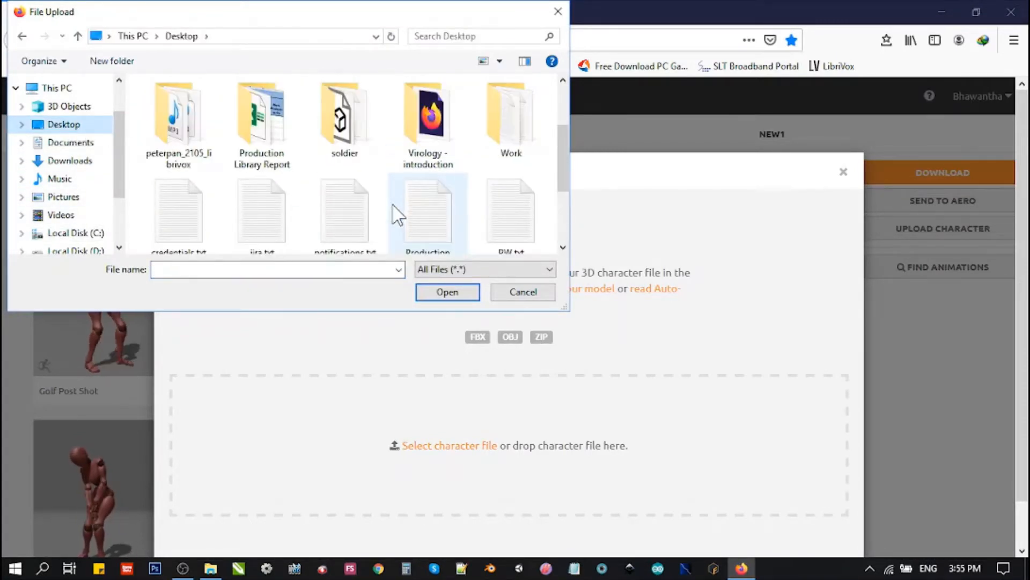
double_click(368, 141)
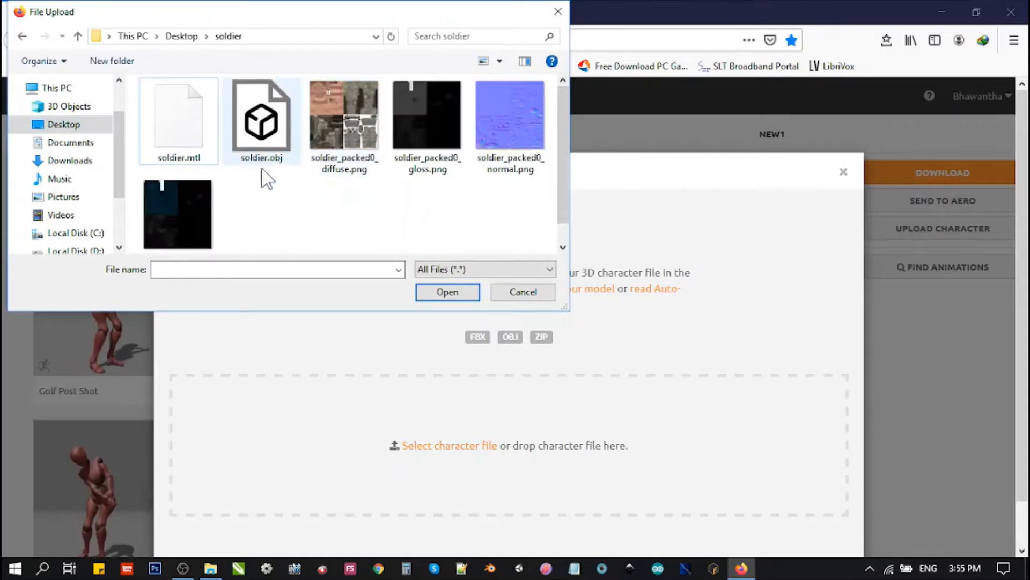
click(280, 127)
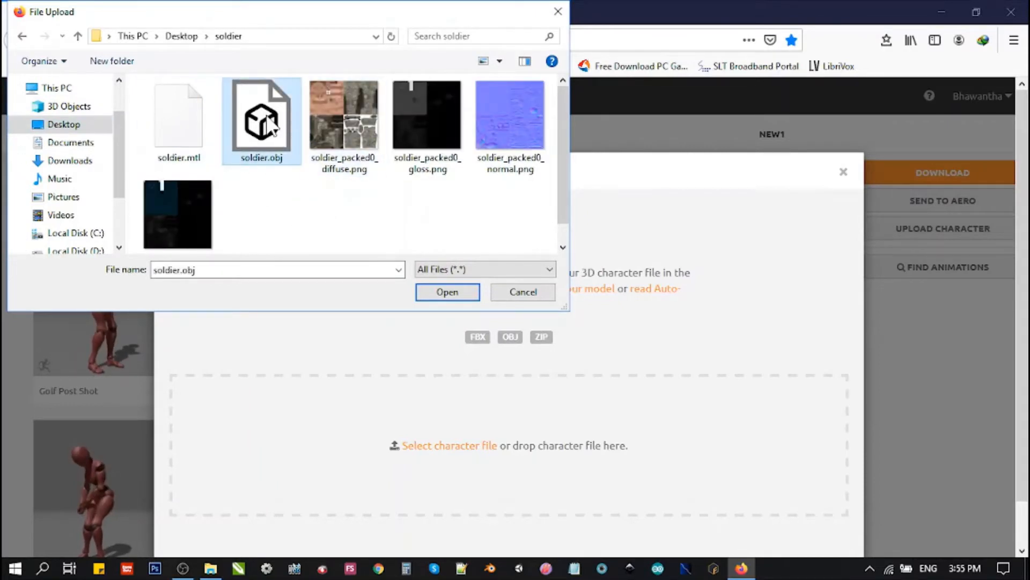
click(444, 295)
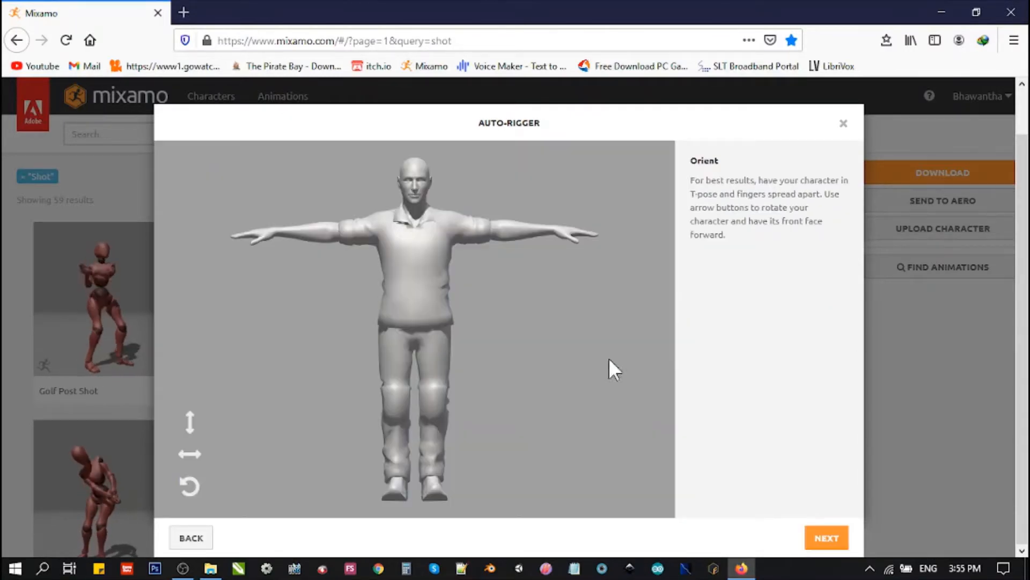
- Auto-rig the character with markers on the chin, wrists, elbows, knees and groin, using symmetry and the Standard Skeleton (65), and accept the result
click(828, 538)
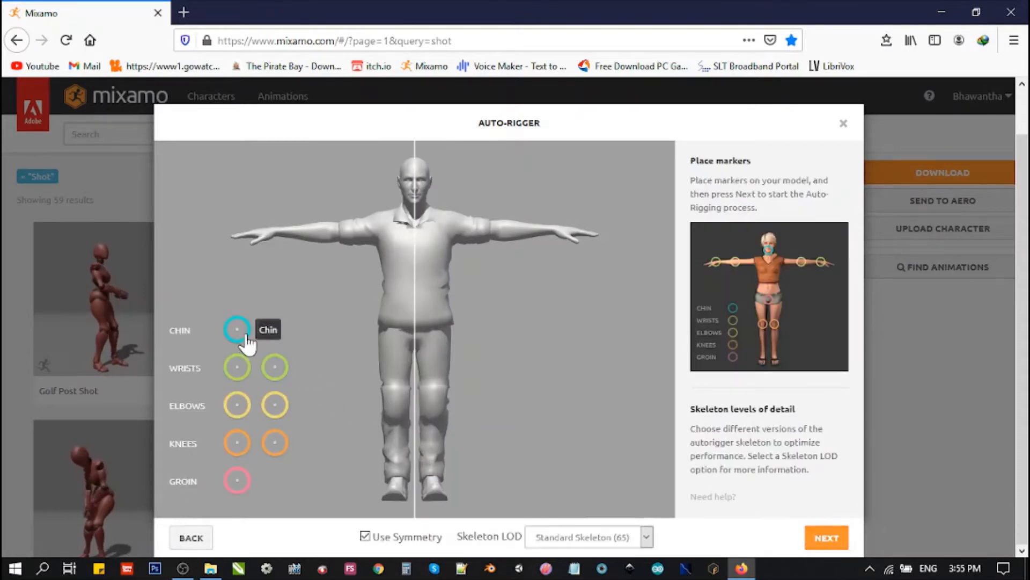
mouse_move(237, 329)
mouse_down()
mouse_move(375, 253)
mouse_move(415, 198)
mouse_up()
mouse_move(235, 376)
mouse_down()
mouse_move(290, 277)
mouse_move(292, 231)
mouse_move(280, 236)
mouse_up()
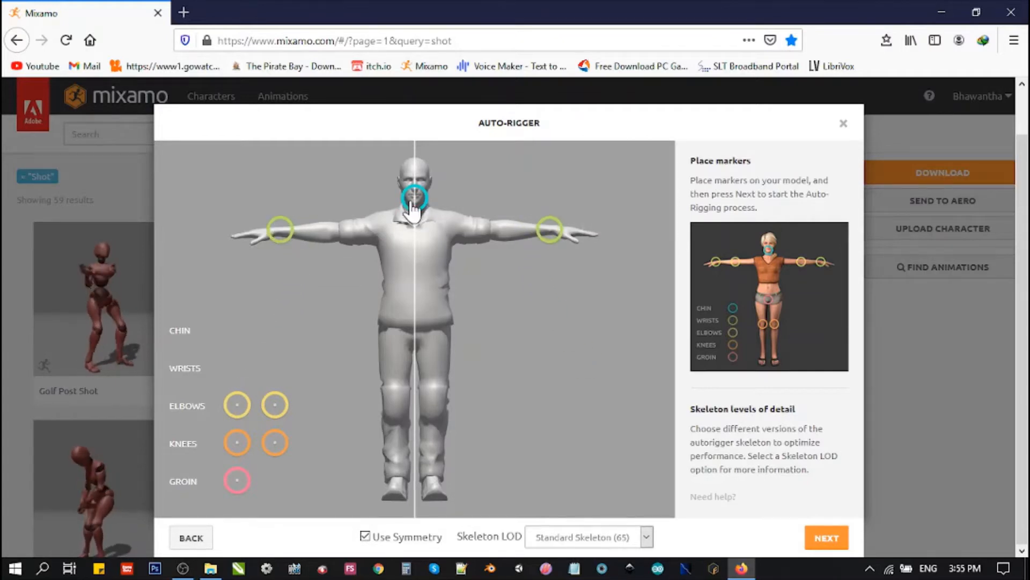
drag(414, 200, 415, 207)
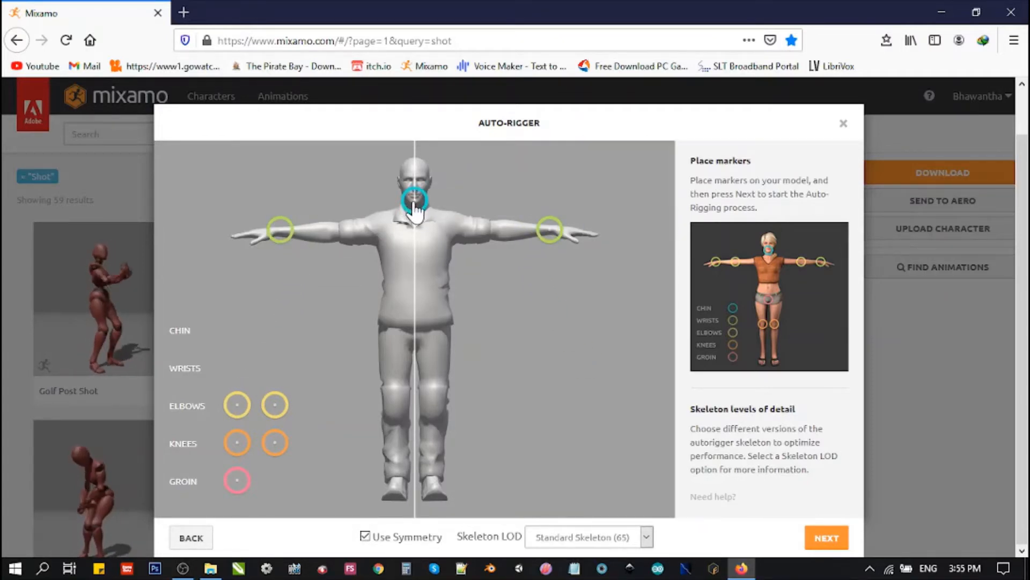
mouse_move(274, 411)
mouse_down()
mouse_move(400, 271)
mouse_move(328, 235)
mouse_up()
mouse_move(236, 442)
mouse_down()
mouse_move(395, 414)
mouse_move(395, 404)
mouse_up()
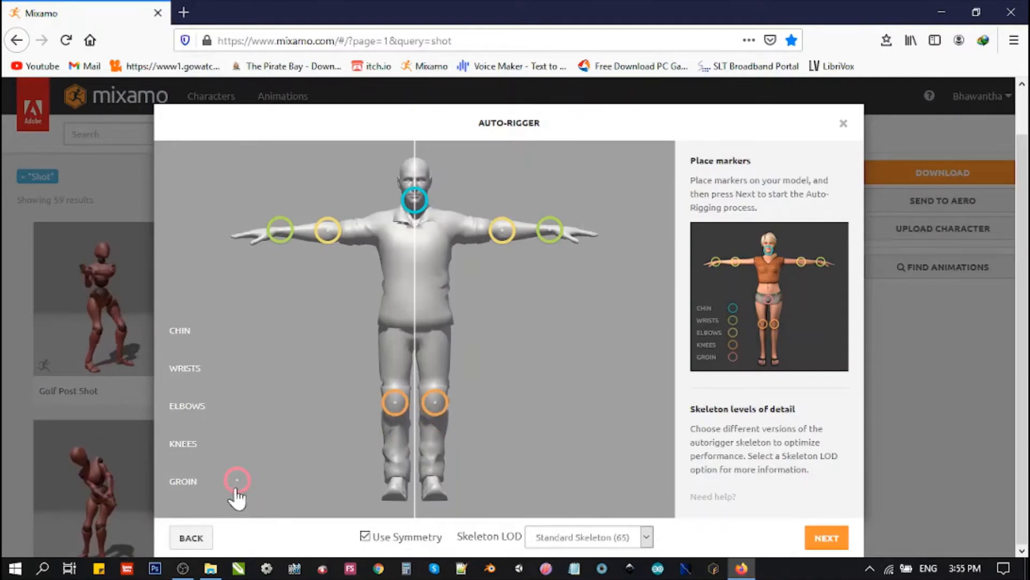
drag(236, 490, 414, 338)
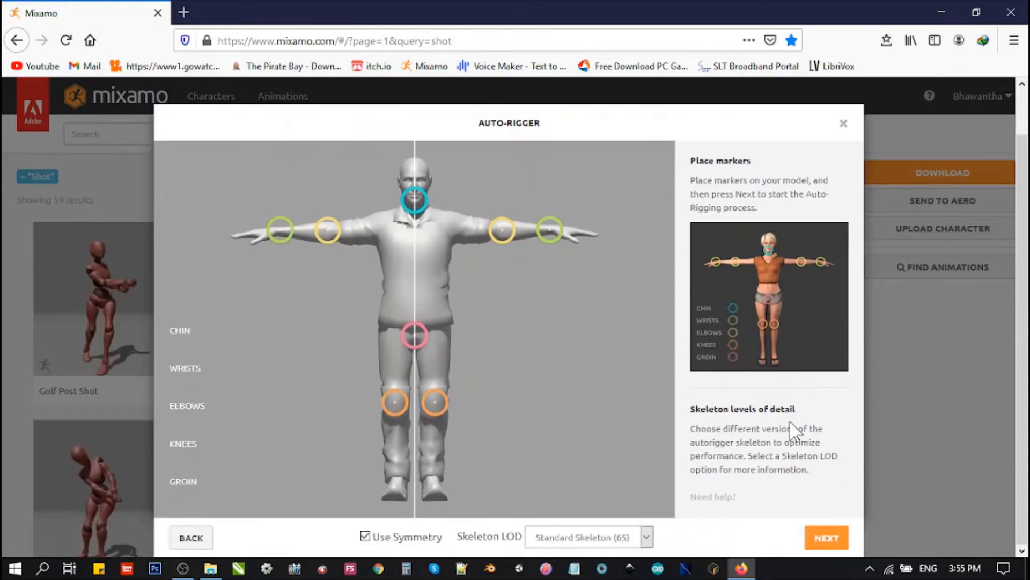
click(825, 538)
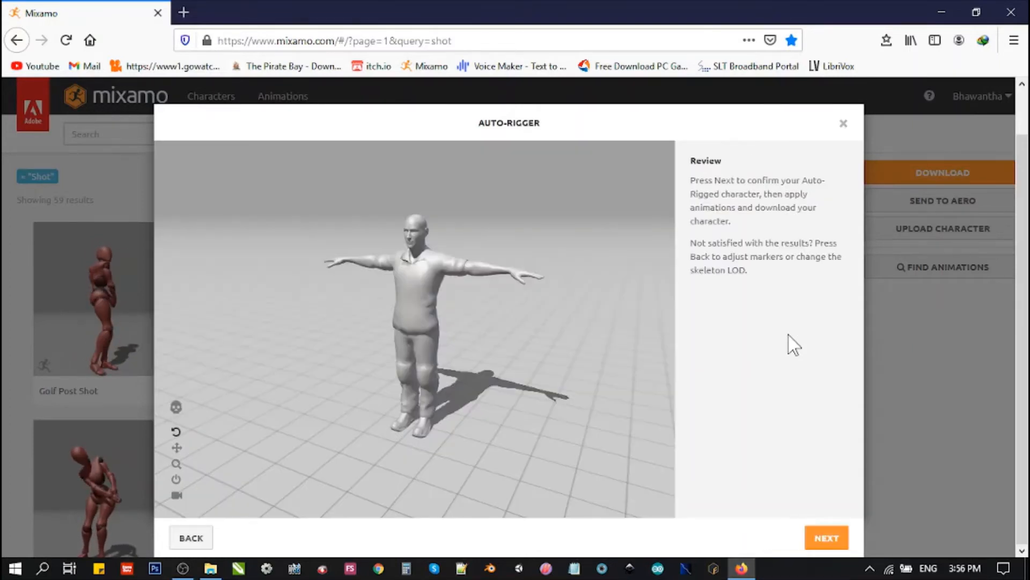
click(826, 538)
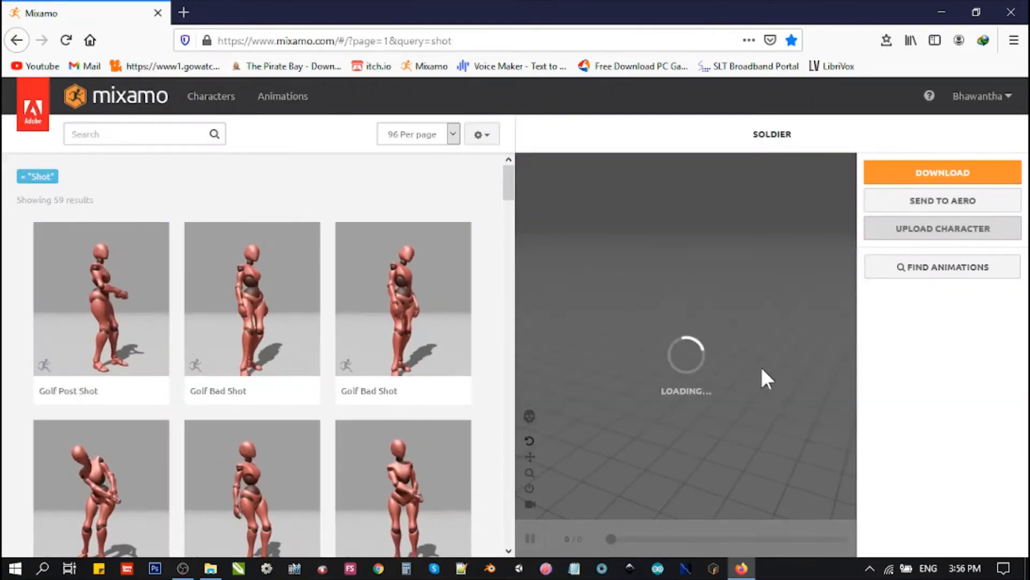
- Remove the "Shot" filter and search the animations for "run"
click(23, 176)
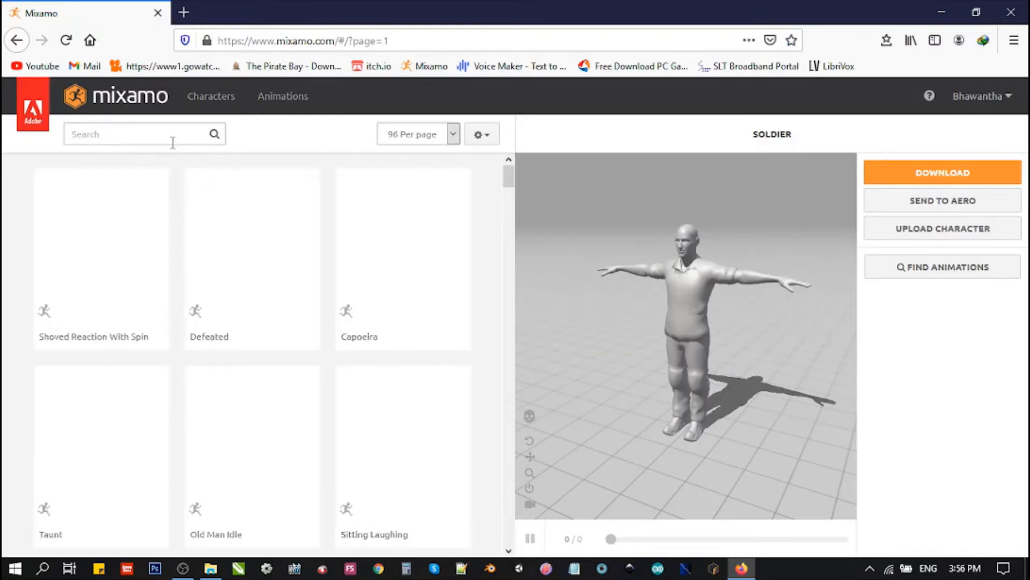
click(164, 138)
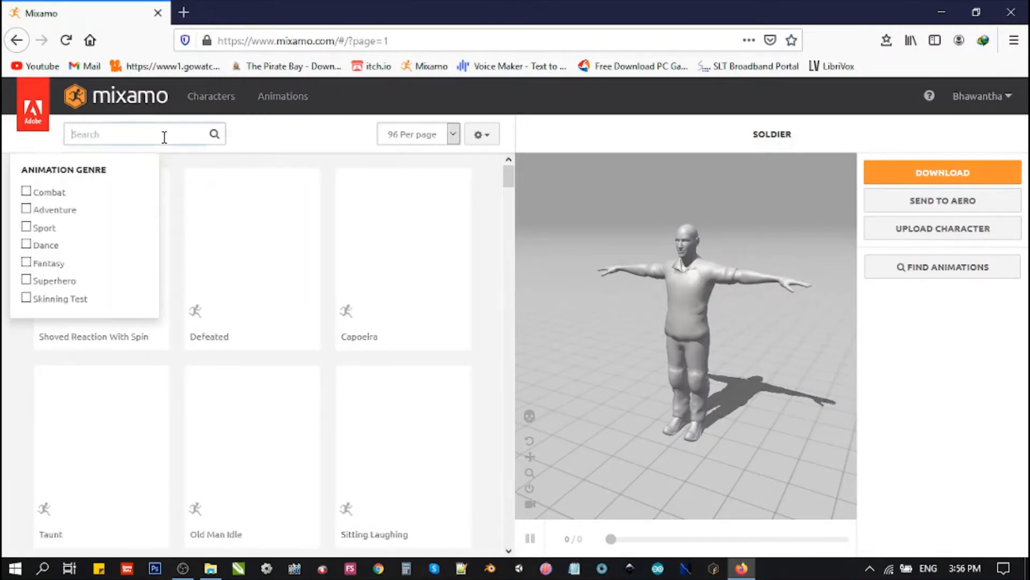
text(run)
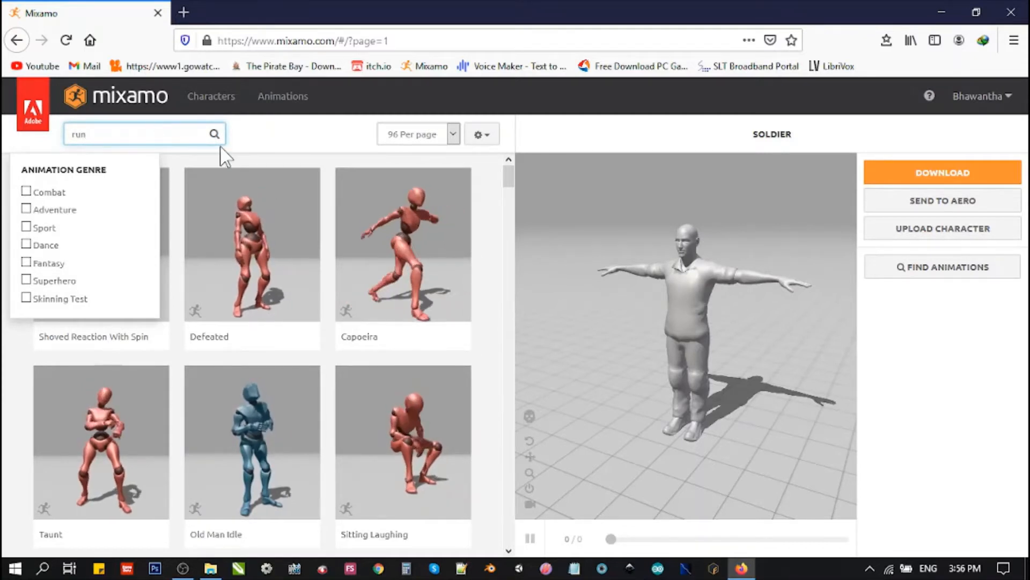
key(Return)
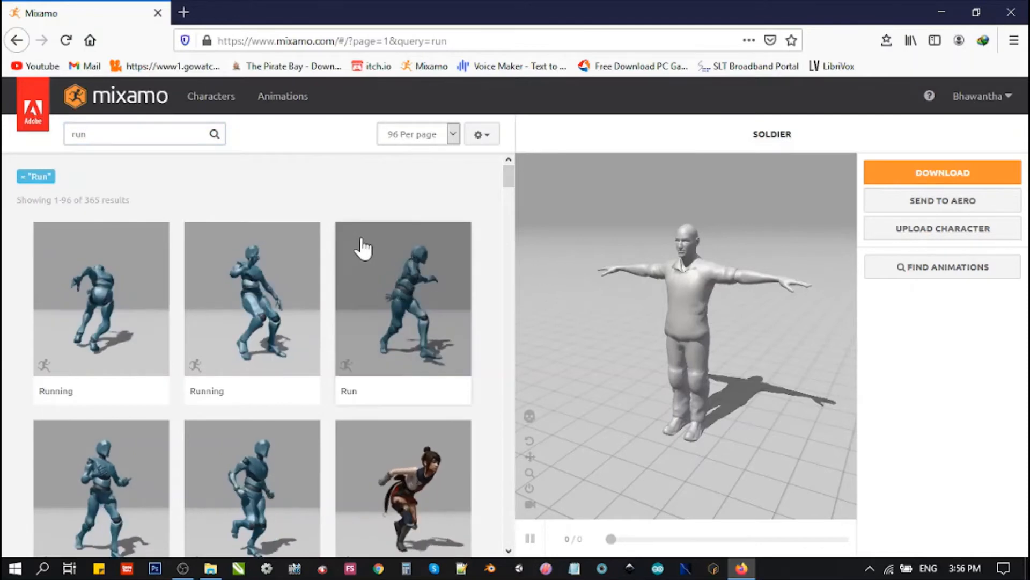
- Apply the Running animation in the third row of results to the soldier and make it play In Place
scroll(357, 250, down, 4)
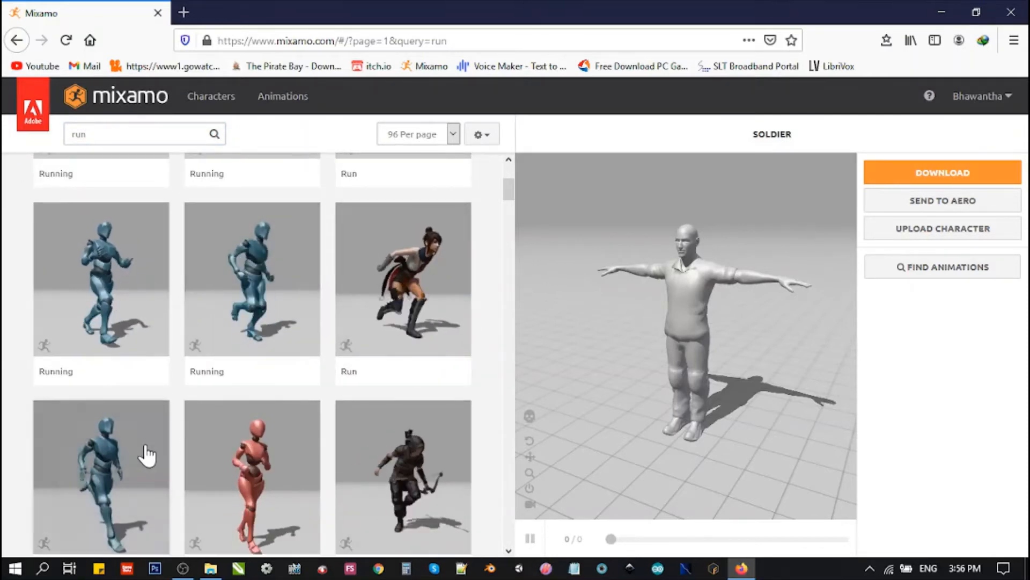
click(145, 453)
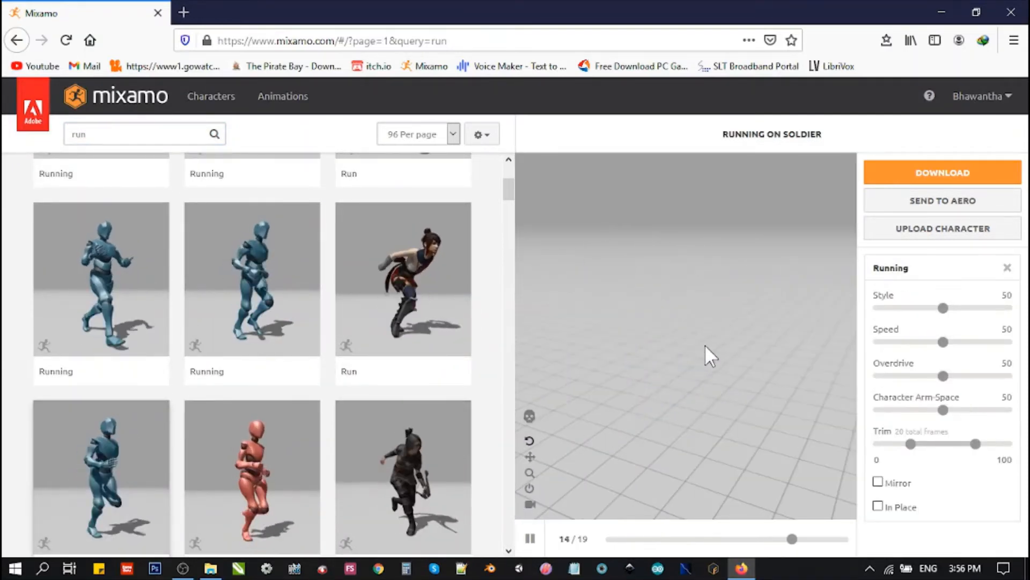
click(879, 507)
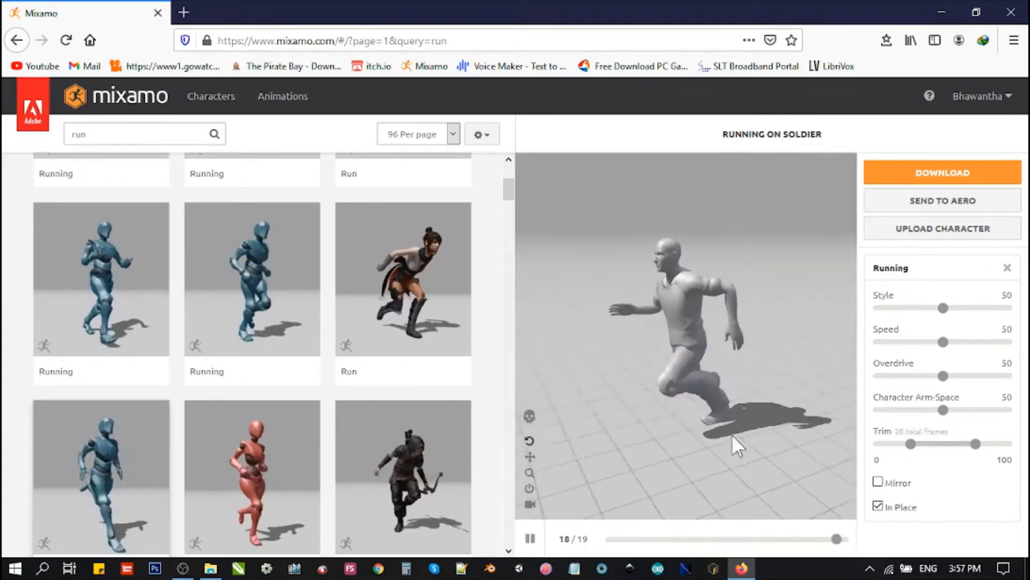
drag(717, 433, 762, 444)
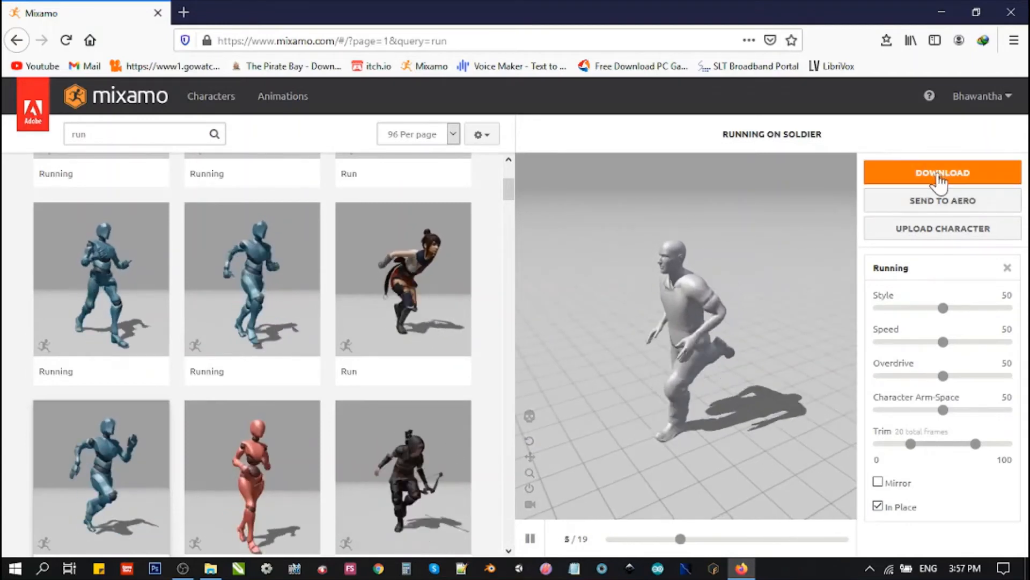
- Download the animated soldier as FBX Binary with skin, 30 frames per second and no keyframe reduction, saving the file Running.fbx
click(940, 177)
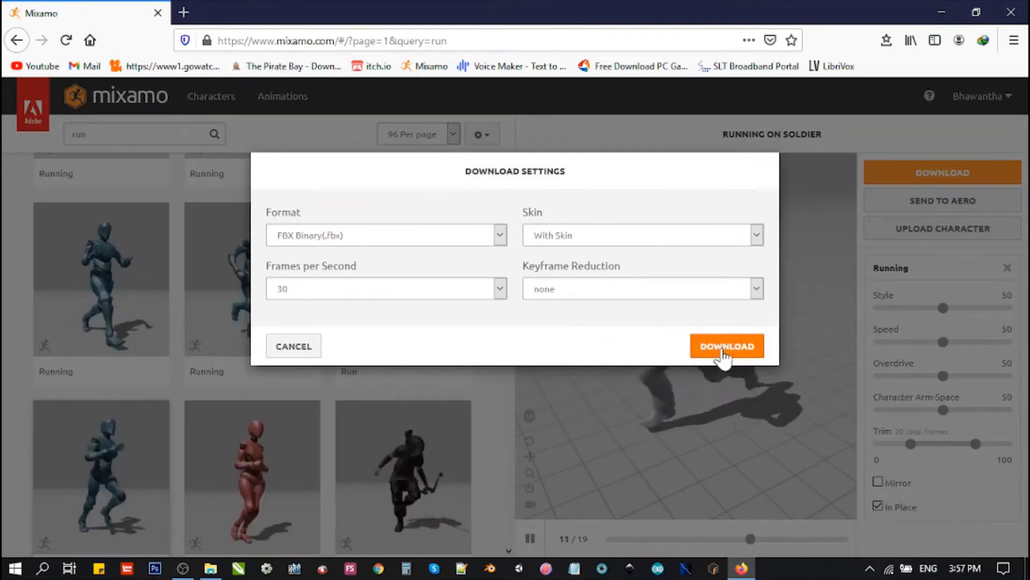
click(717, 347)
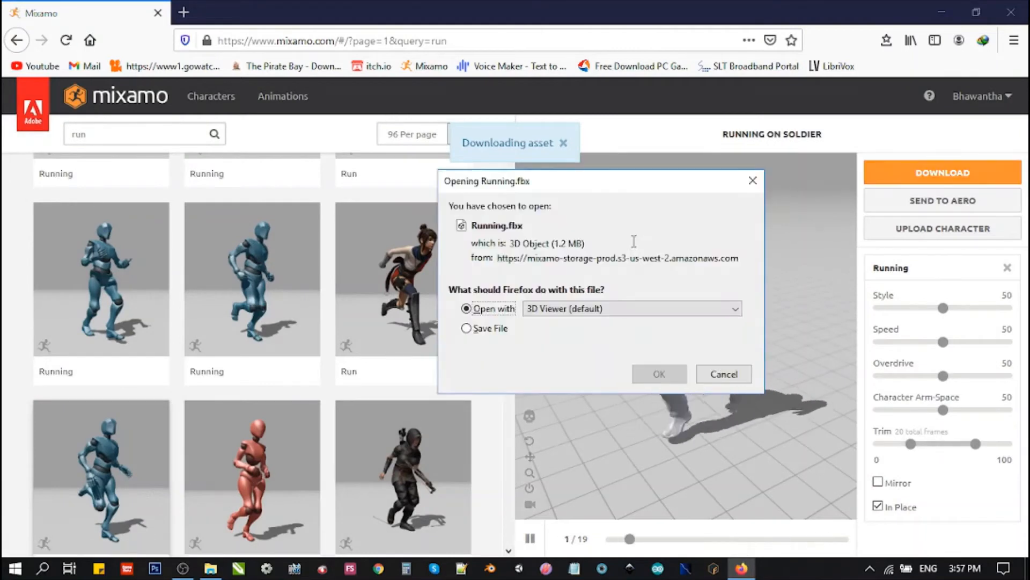
click(498, 328)
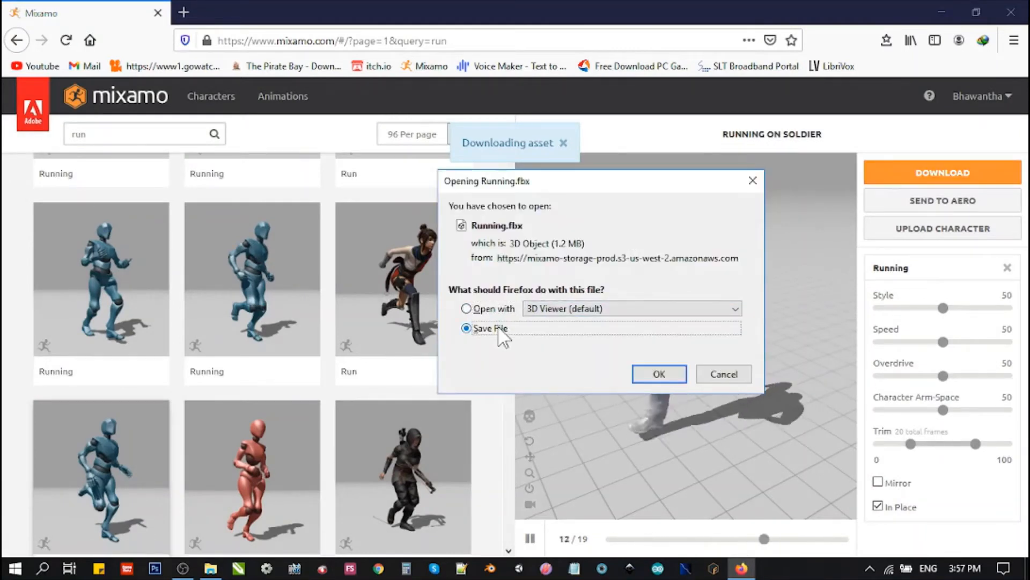
click(657, 373)
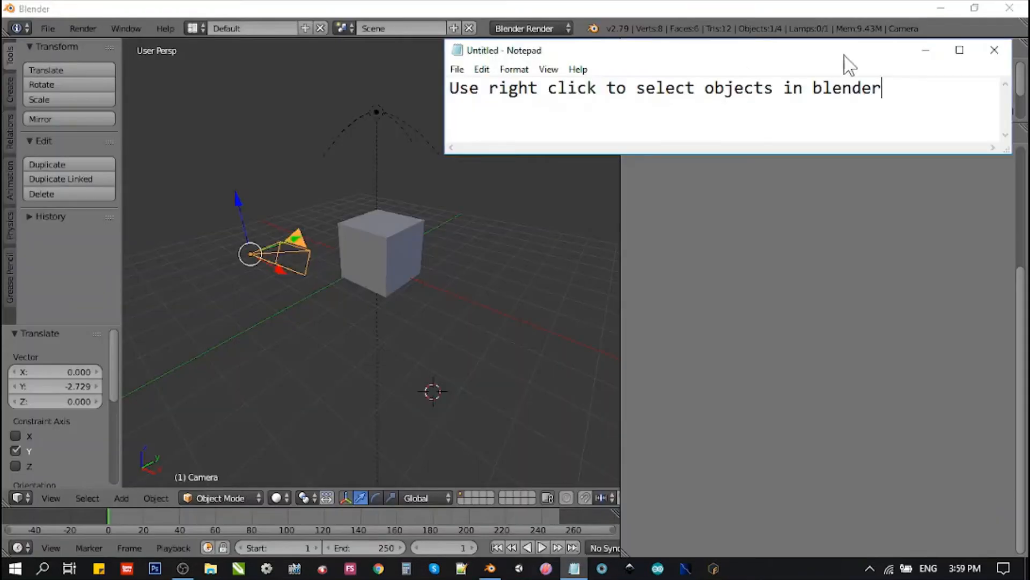
- Close the untitled Notepad note over Blender without saving it
drag(889, 96, 855, 94)
click(890, 90)
click(995, 49)
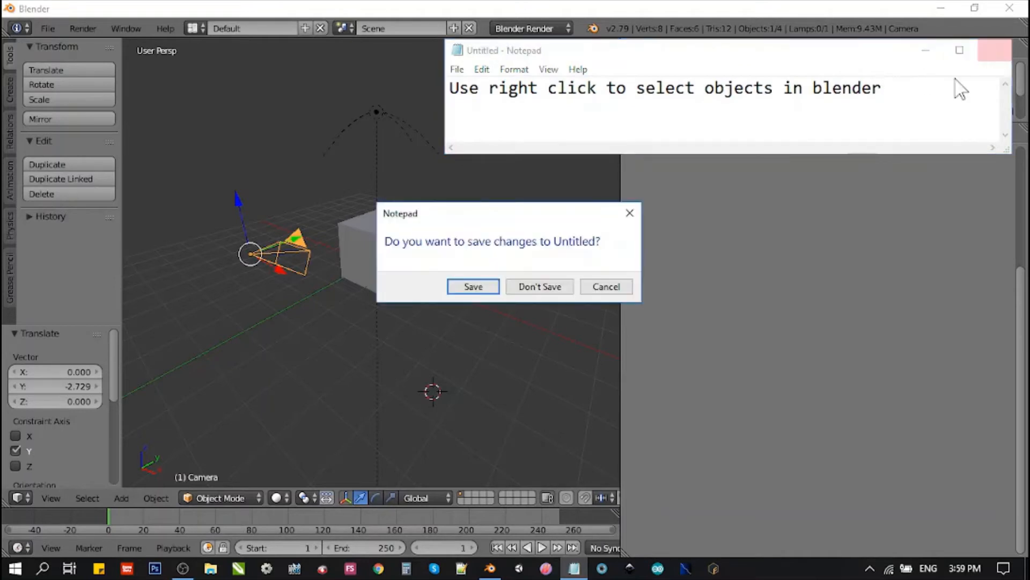
click(536, 287)
- Delete the default cube from the Blender scene
right_click(407, 265)
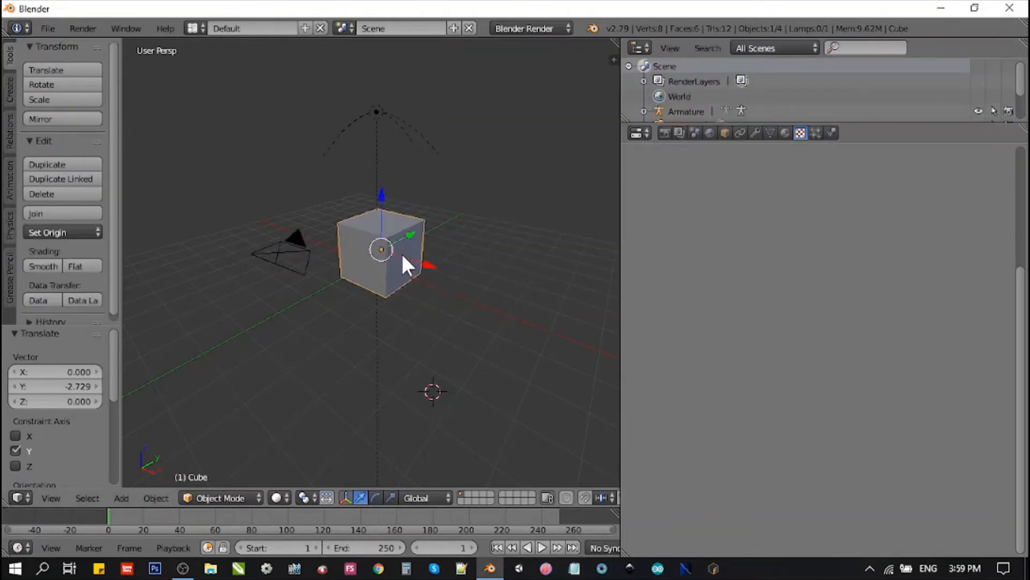
key(x)
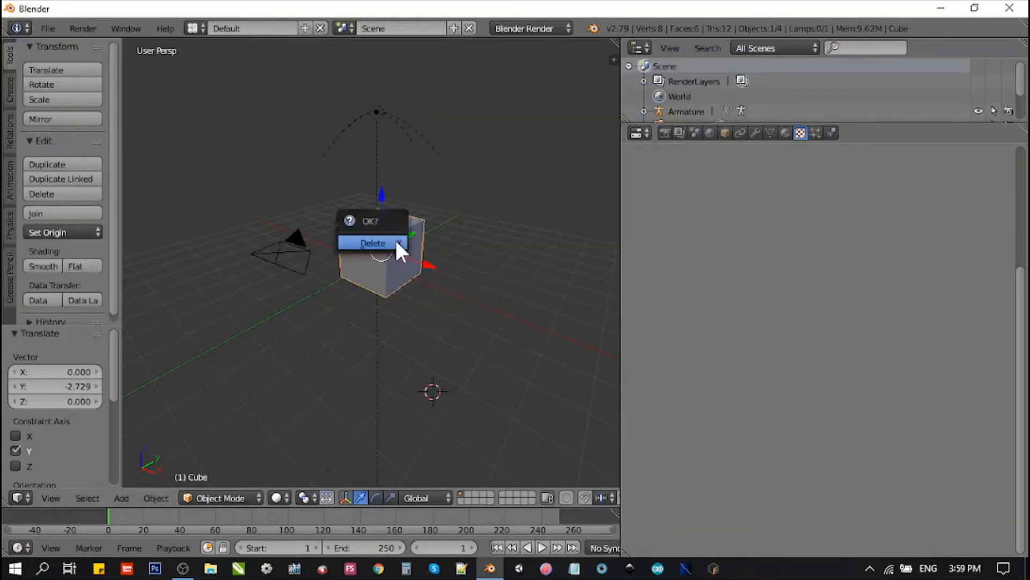
click(394, 237)
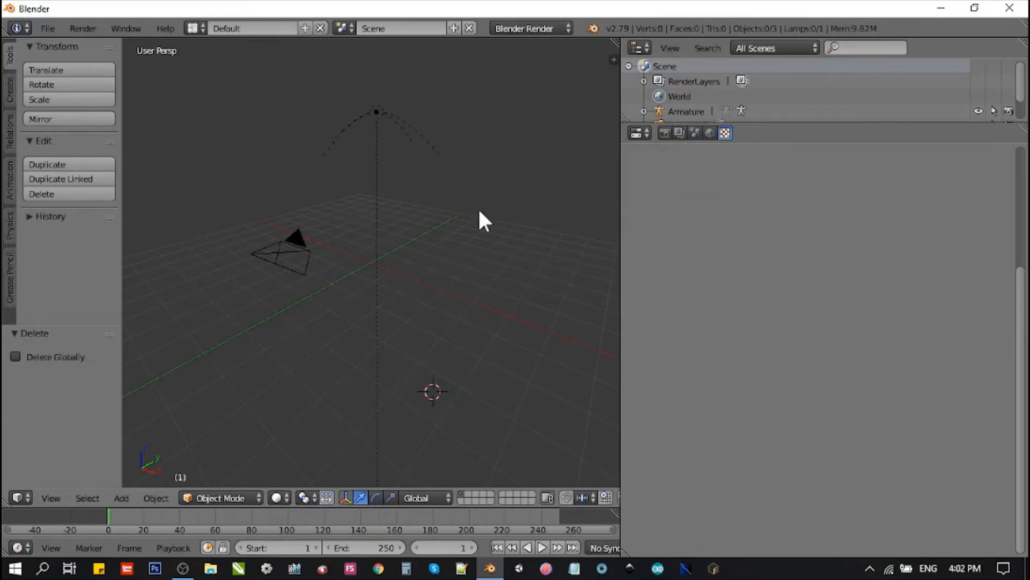
- Import Running.fbx from the Desktop into the scene with the default FBX import settings
click(48, 29)
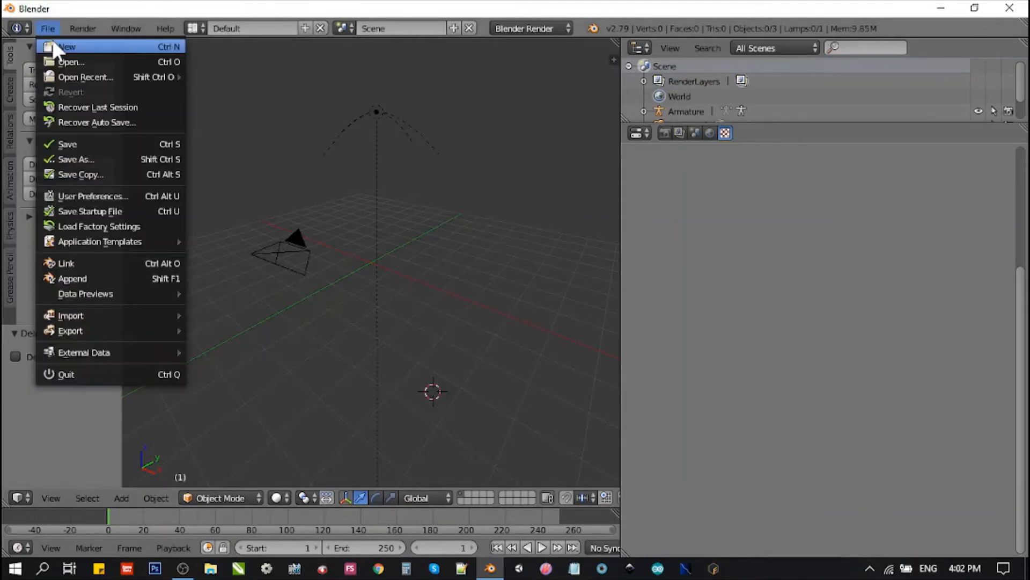
mouse_move(122, 310)
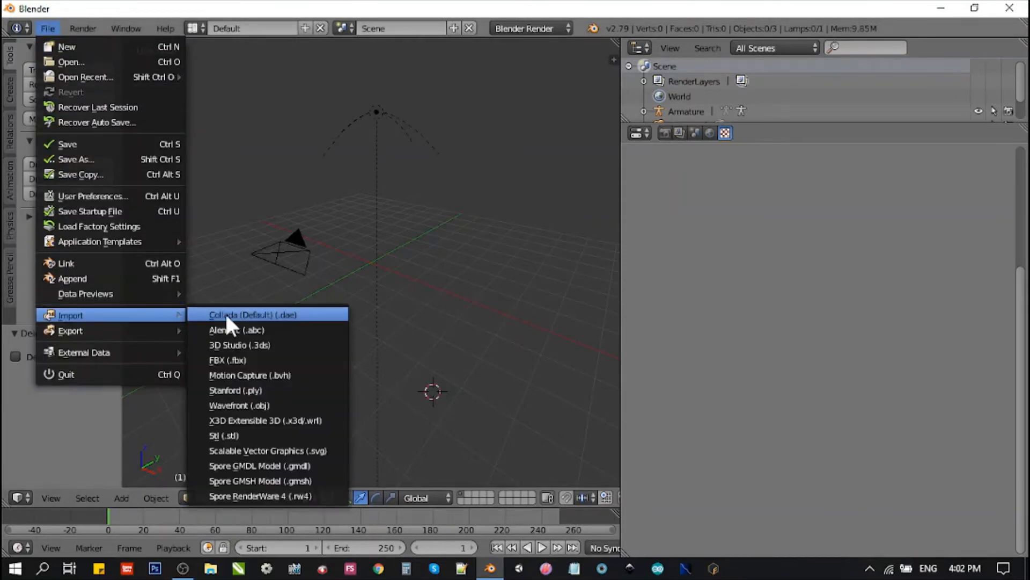
click(224, 360)
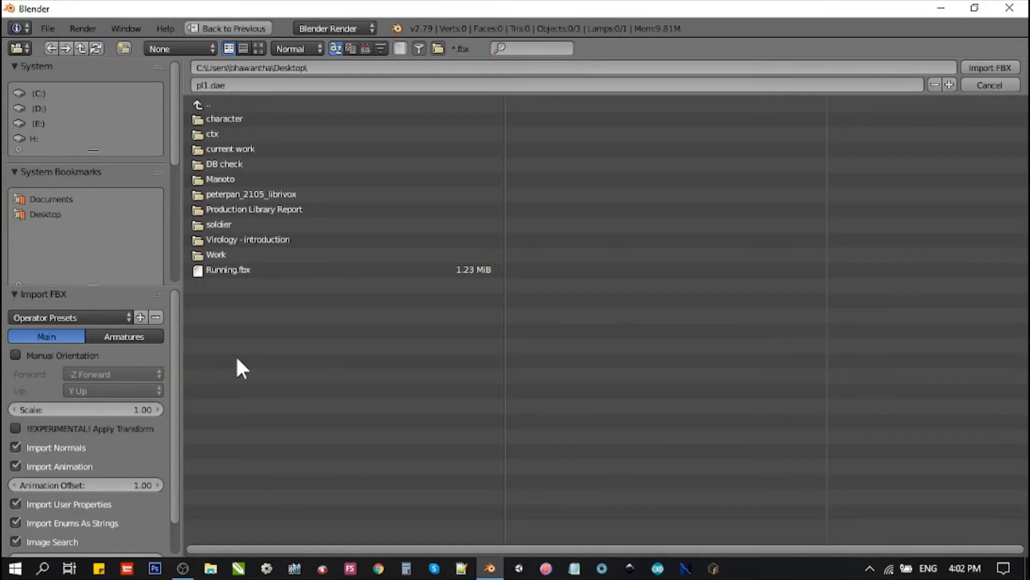
click(243, 269)
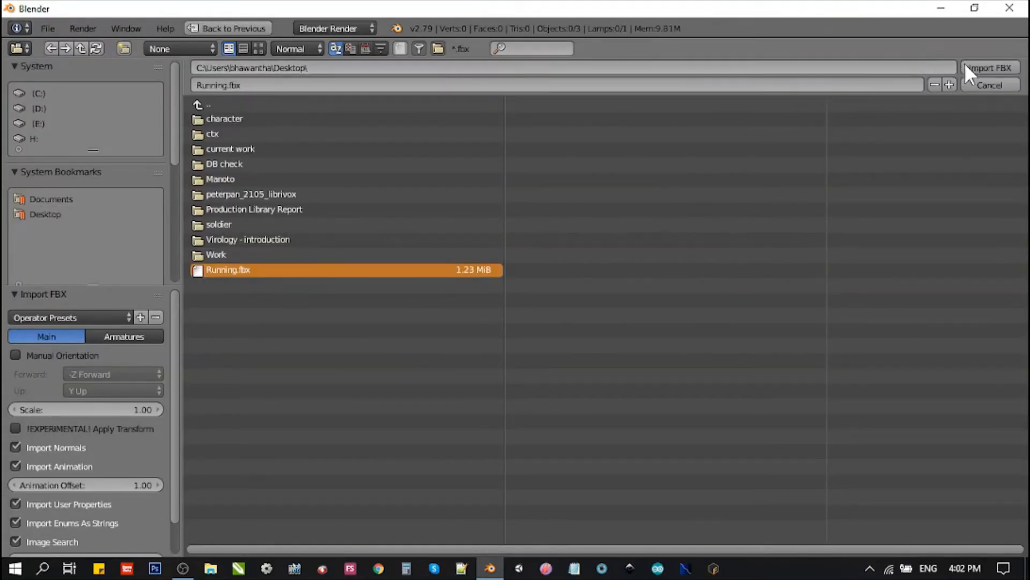
click(988, 67)
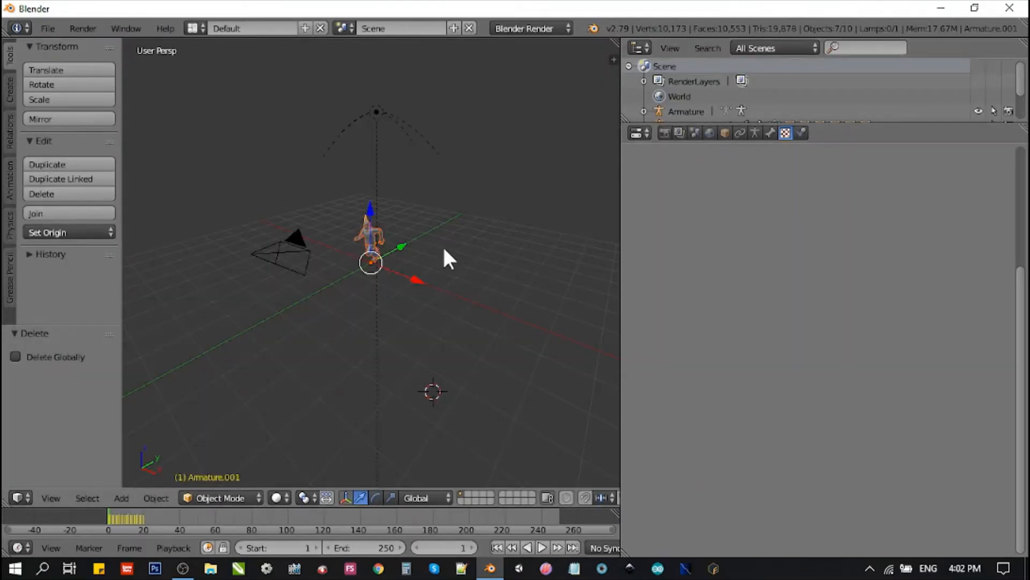
- Create a new material on the soldier's Tops mesh
middle_drag(418, 228, 472, 263)
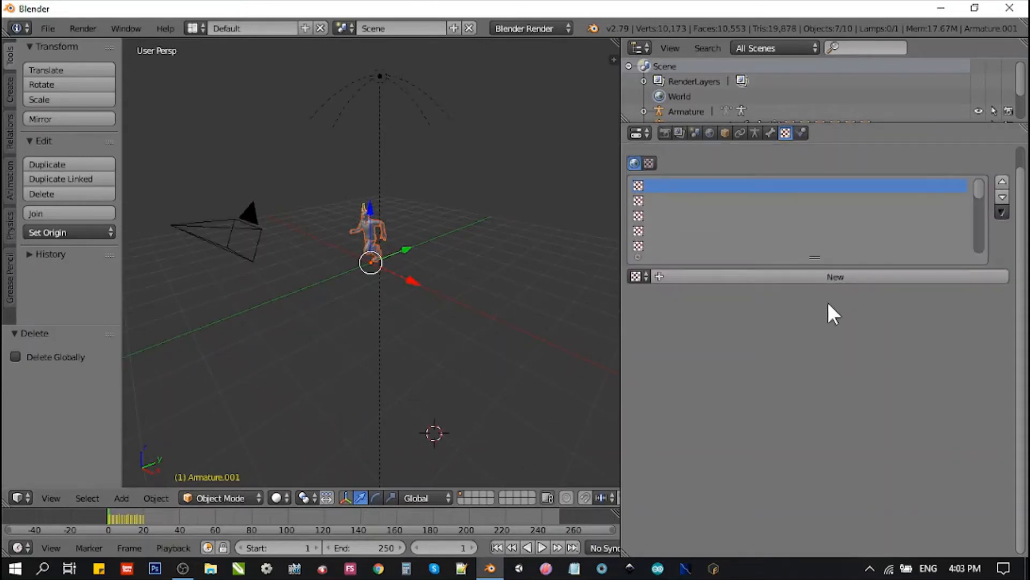
right_click(367, 230)
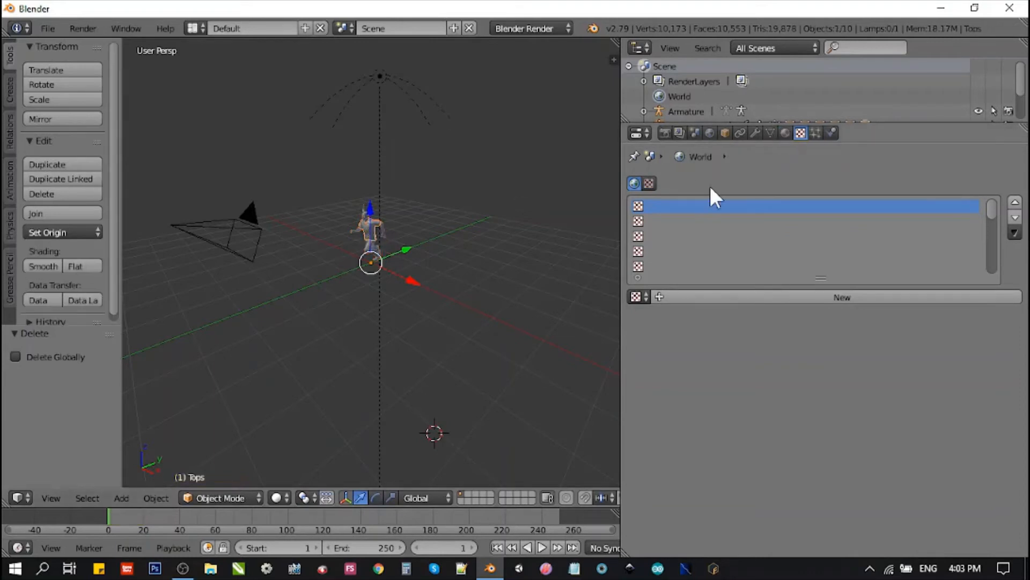
click(786, 134)
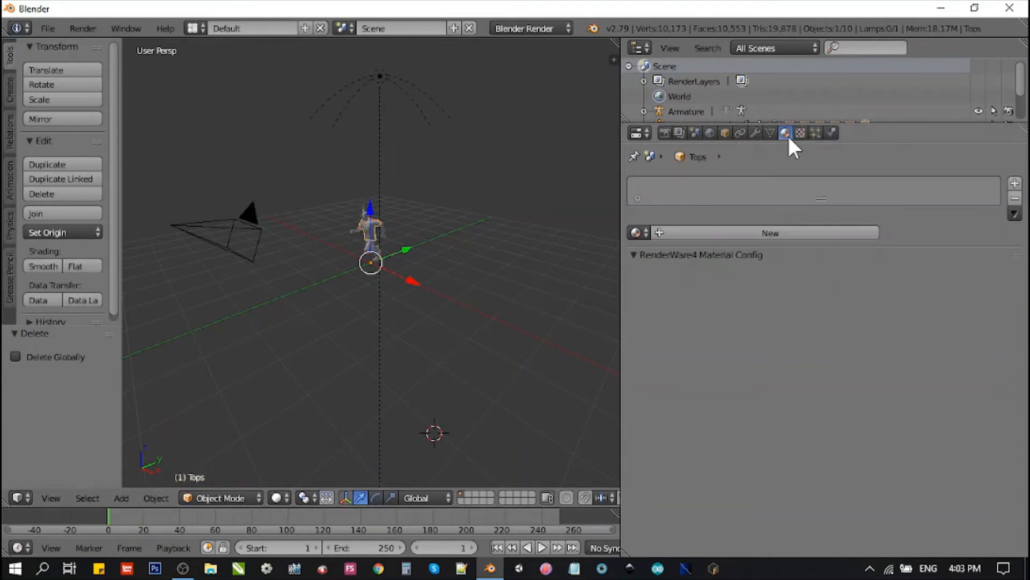
click(658, 233)
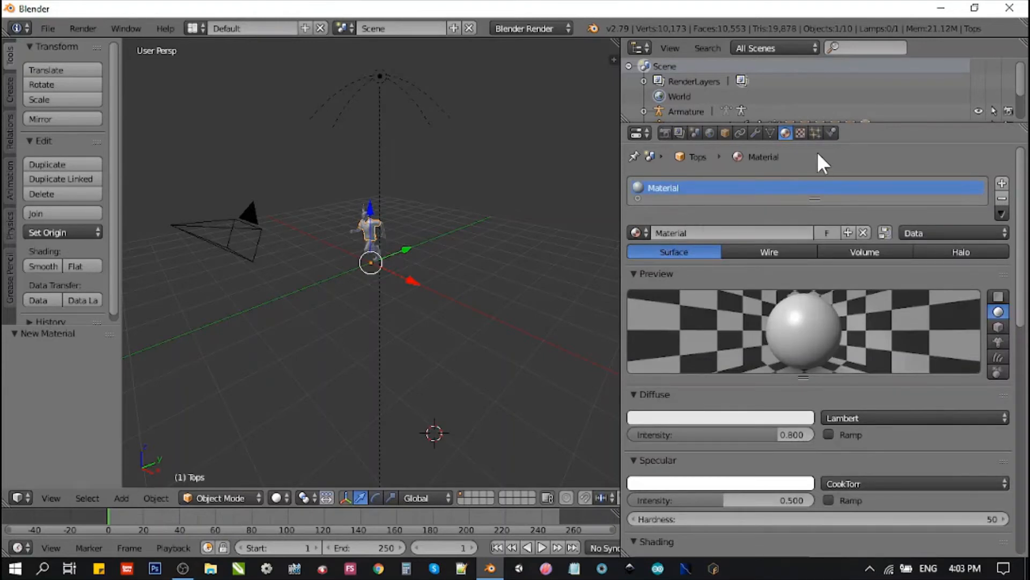
- Add an image texture to the Tops material using soldier_packed0_diffuse.png from the soldier folder on the Desktop
click(800, 134)
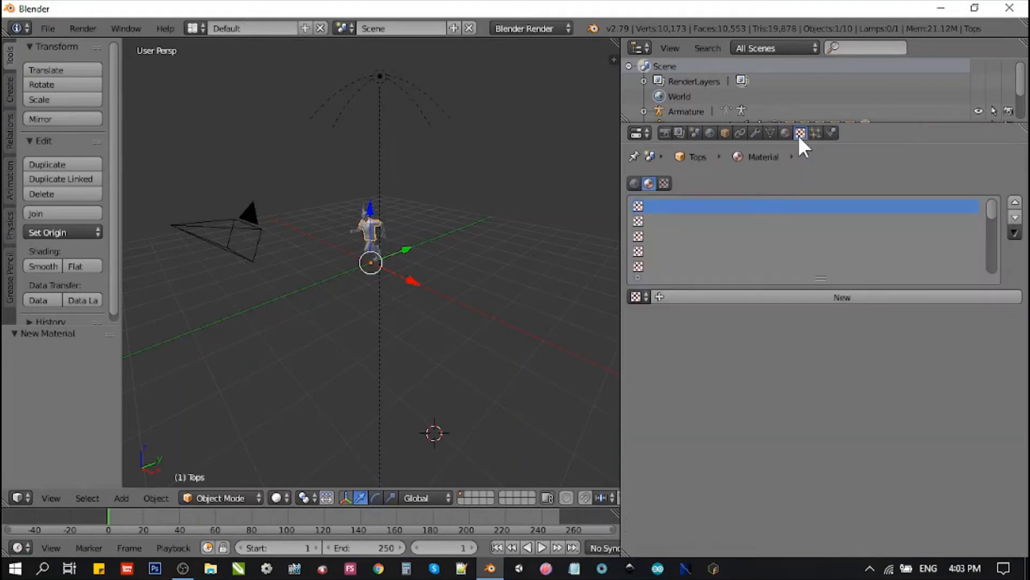
click(690, 297)
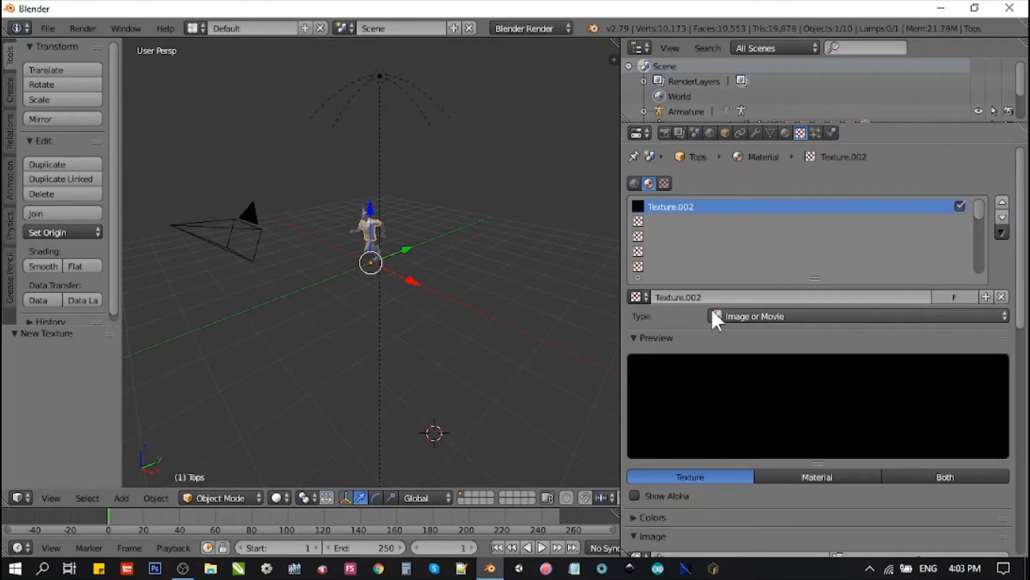
scroll(775, 416, down, 5)
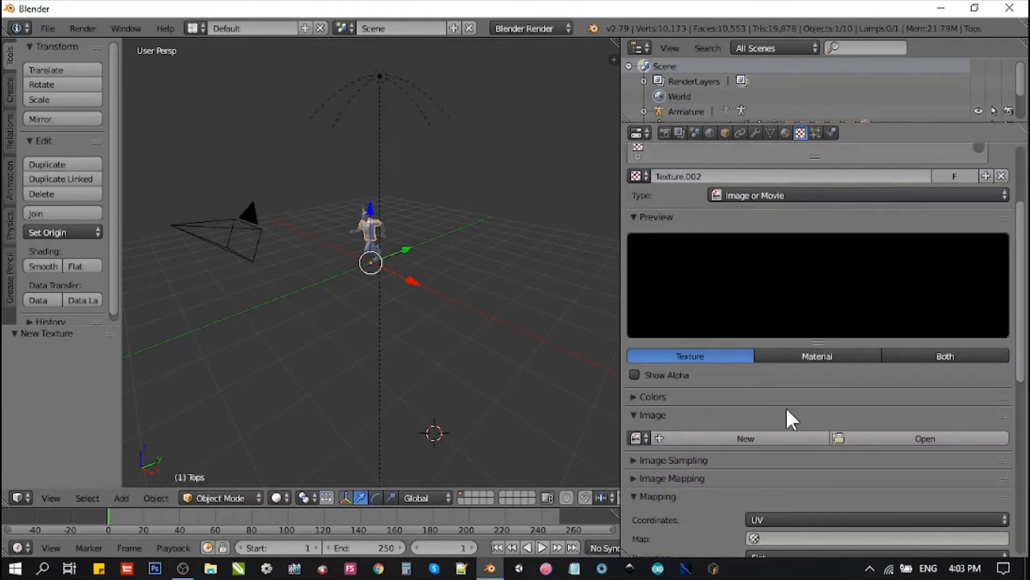
scroll(787, 408, down, 1)
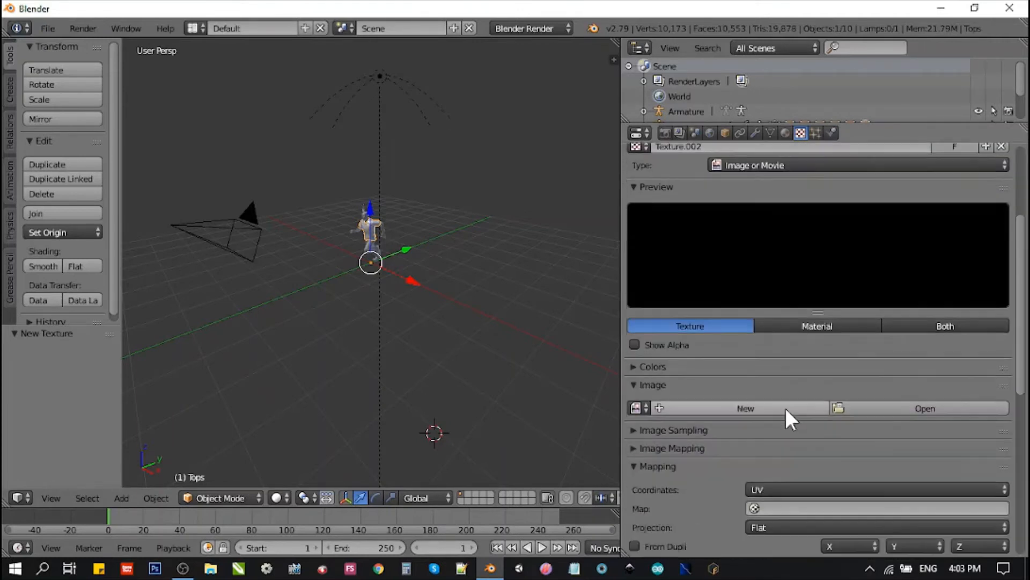
click(861, 414)
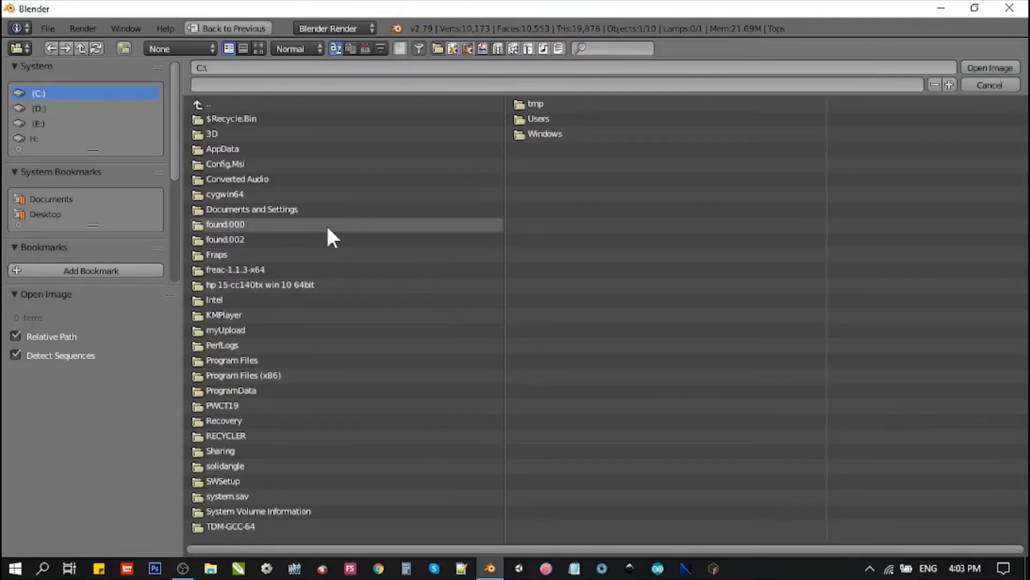
click(53, 213)
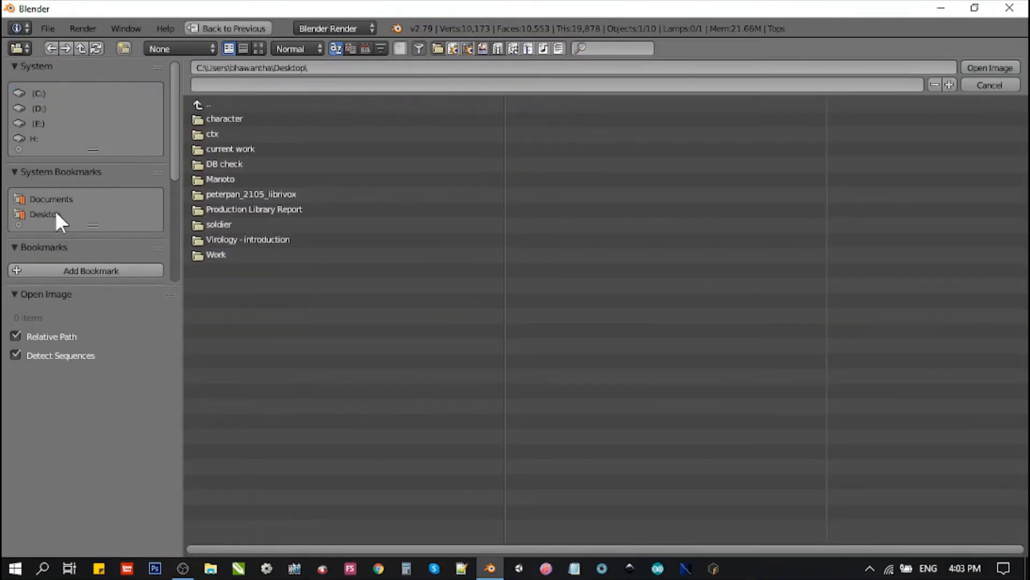
click(217, 222)
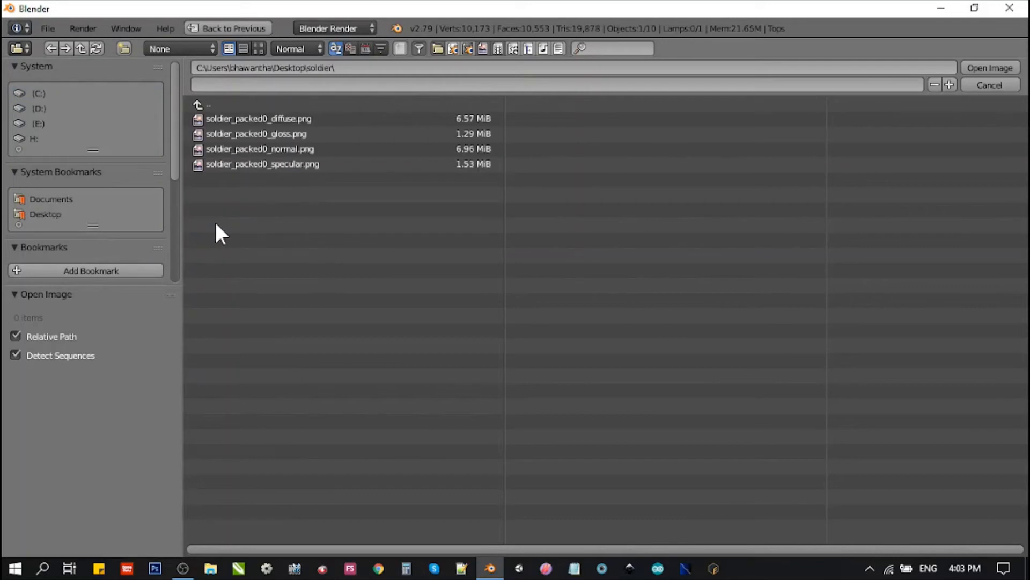
click(278, 116)
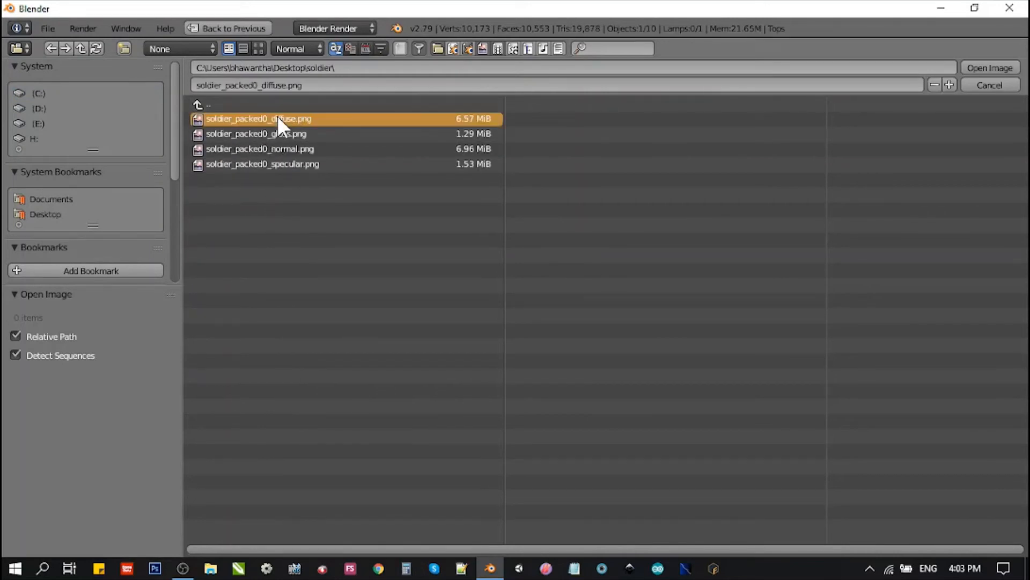
click(997, 68)
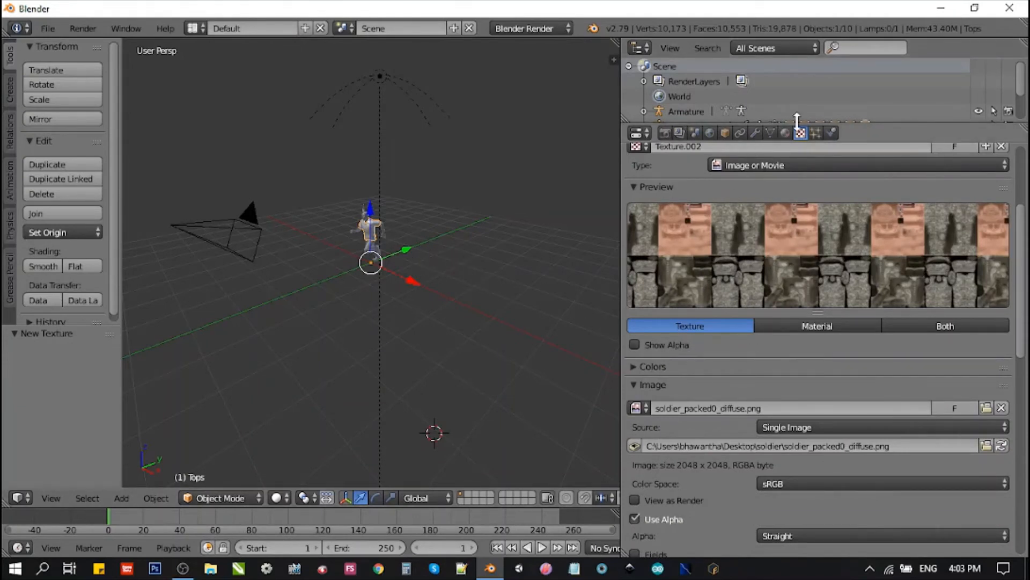
- Assign the existing textured material named Material to the soldier's Bottoms mesh
click(785, 133)
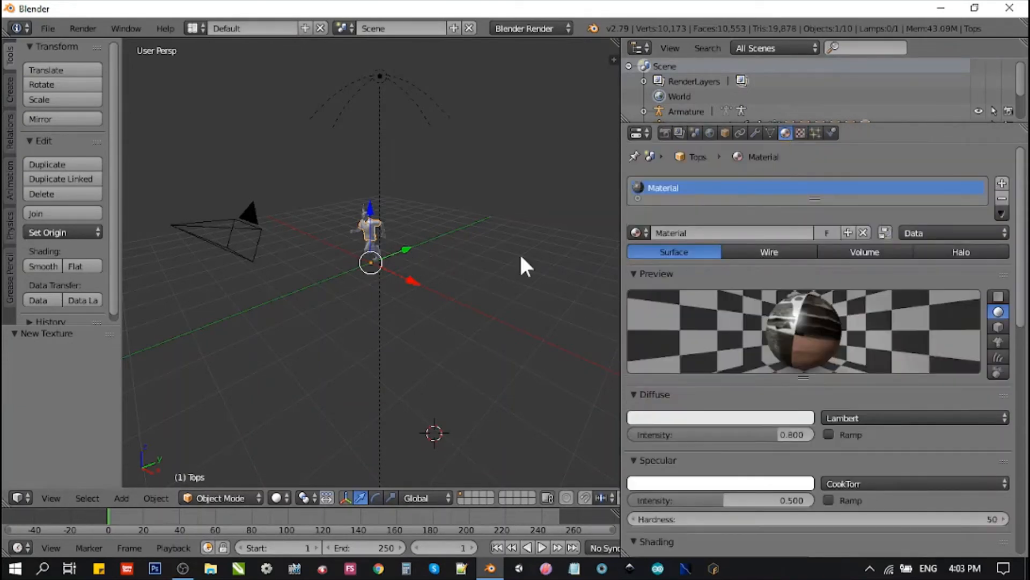
scroll(345, 240, up, 5)
middle_drag(319, 243, 356, 276)
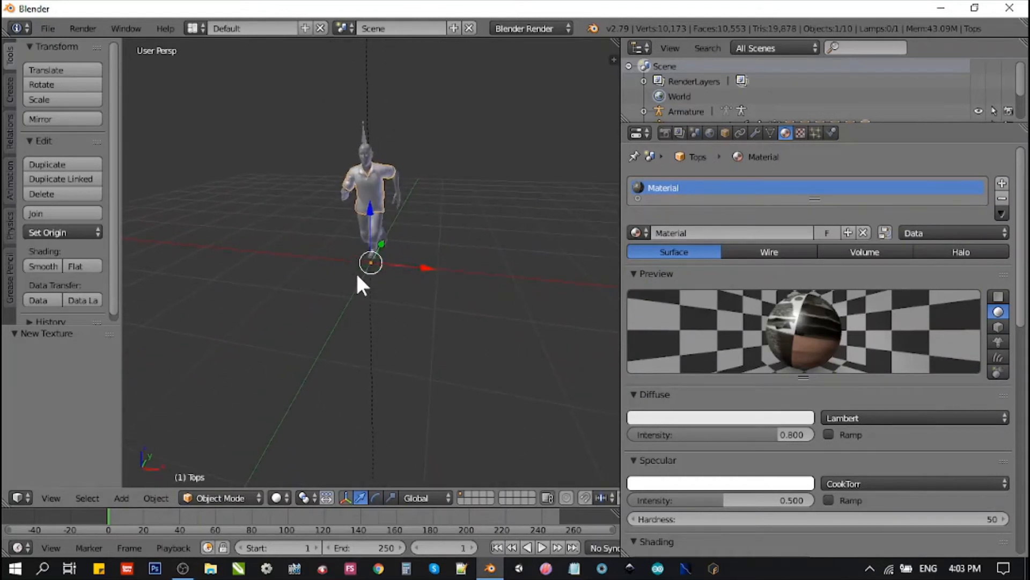
right_click(375, 231)
middle_drag(540, 212, 448, 246)
click(637, 232)
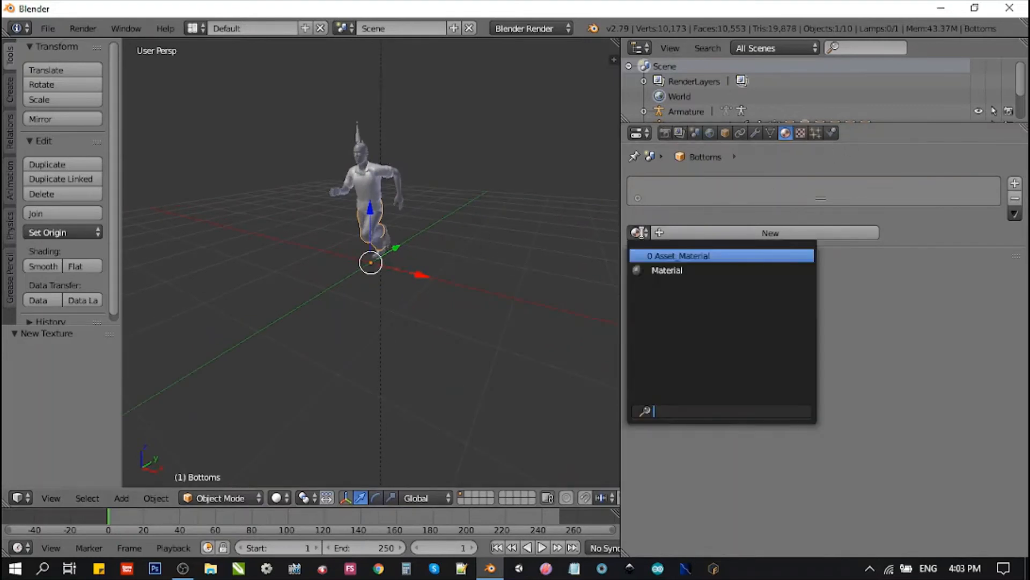
click(666, 268)
- Assign the existing textured material named Material to the soldier's Body mesh
middle_drag(440, 259, 490, 268)
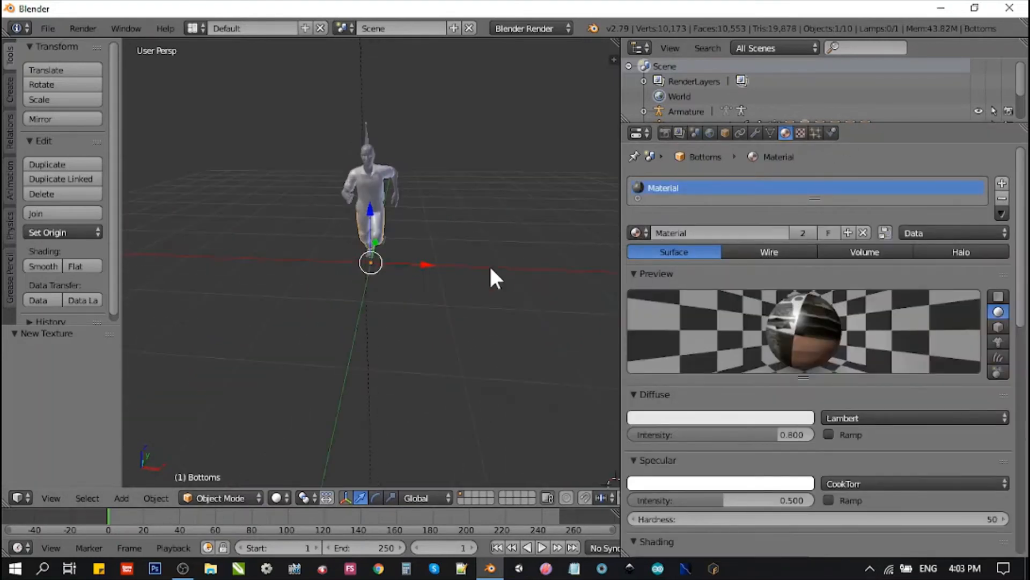
right_click(395, 198)
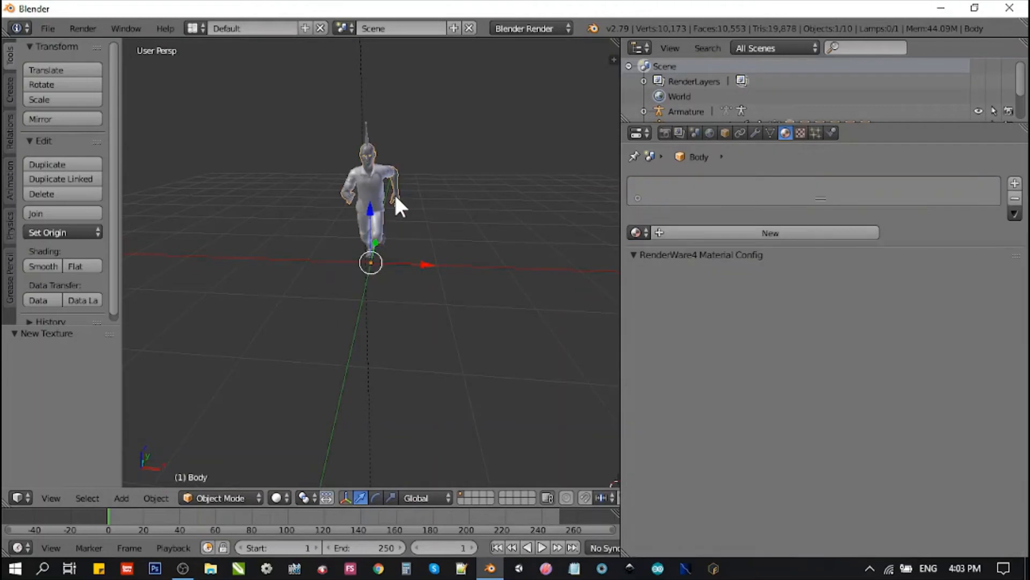
click(638, 232)
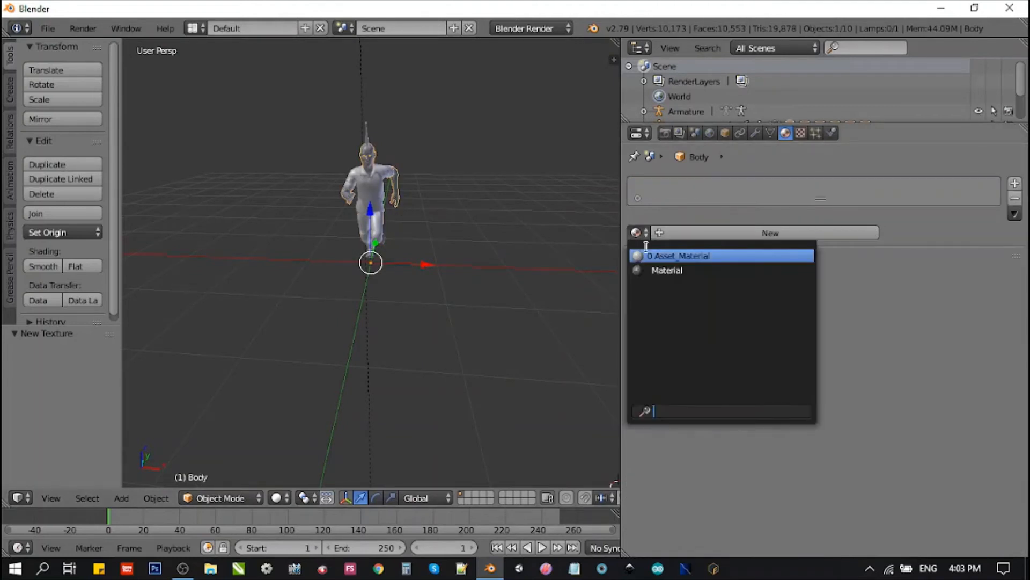
click(666, 269)
- Assign the existing textured material named Material to the soldier's Shoes mesh
middle_drag(437, 166, 391, 236)
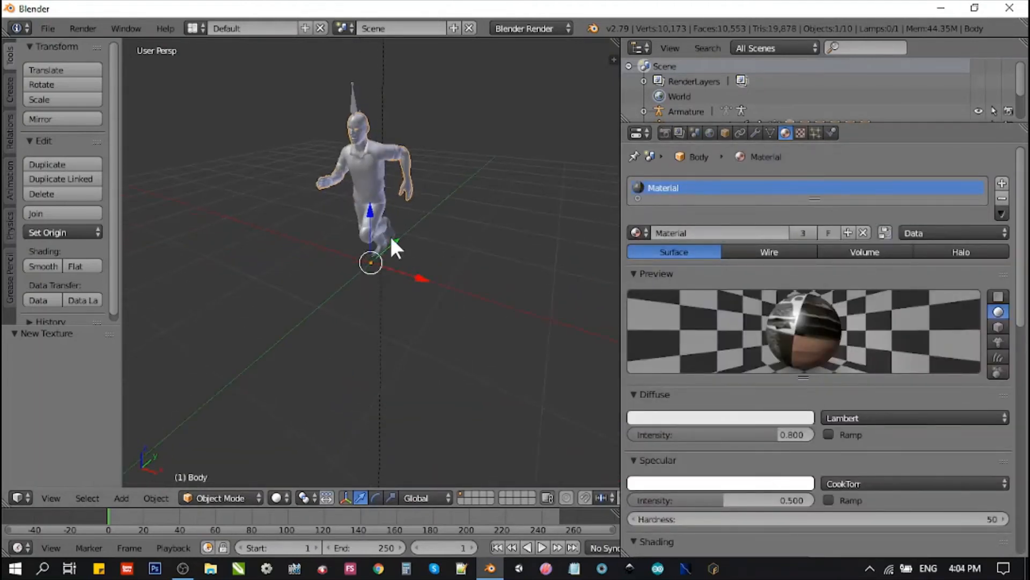
right_click(392, 234)
click(638, 233)
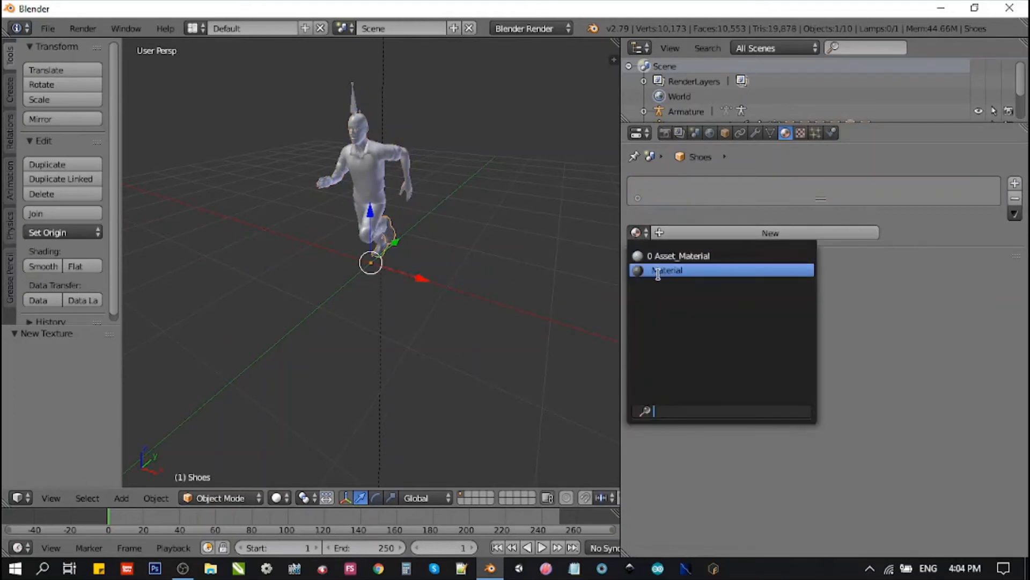
click(665, 270)
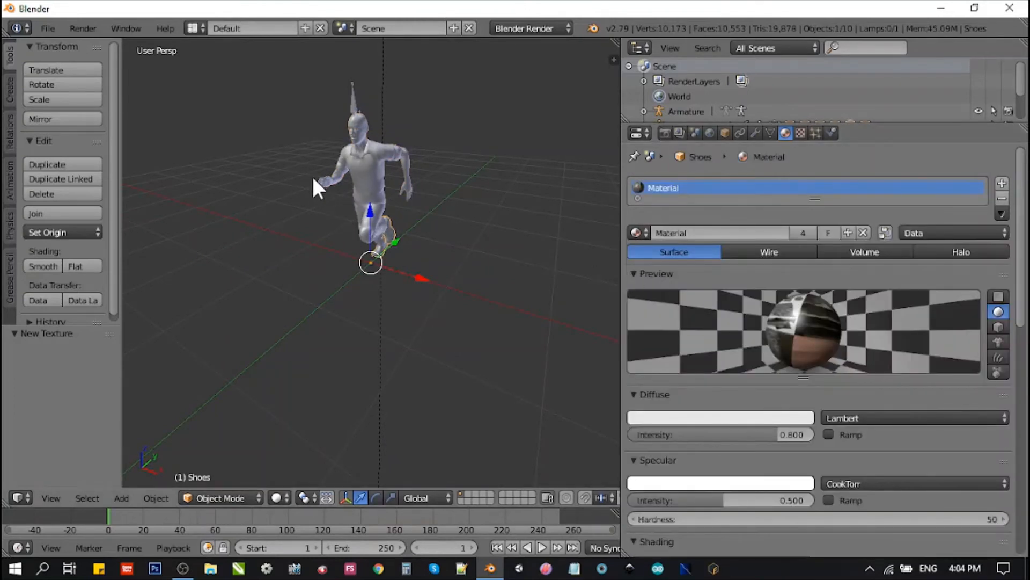
- Select the soldier's Eyes mesh behind the eyelashes and assign it the existing textured material named Material
middle_drag(311, 175, 418, 252)
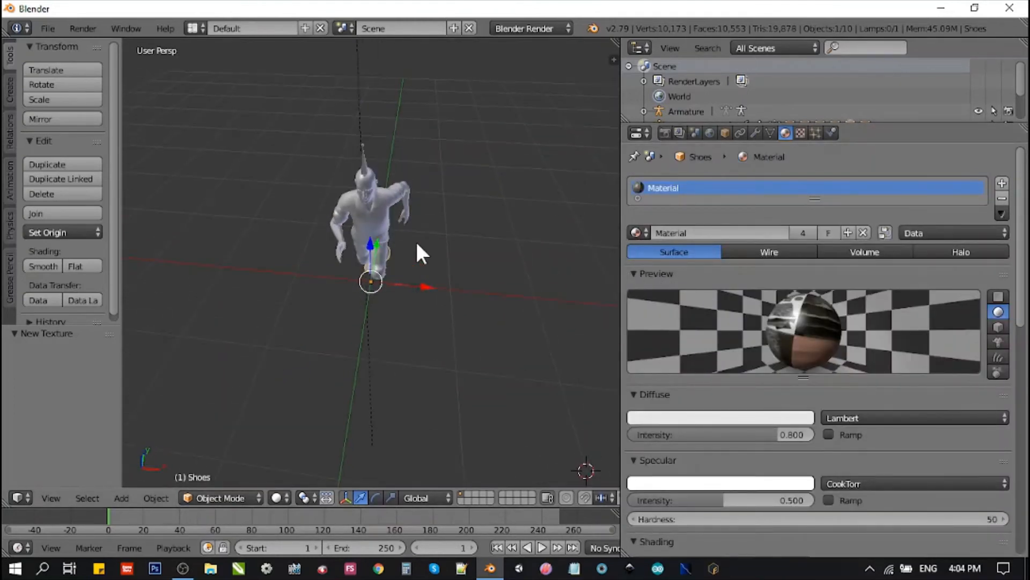
middle_drag(440, 173, 404, 117)
scroll(453, 138, down, 1)
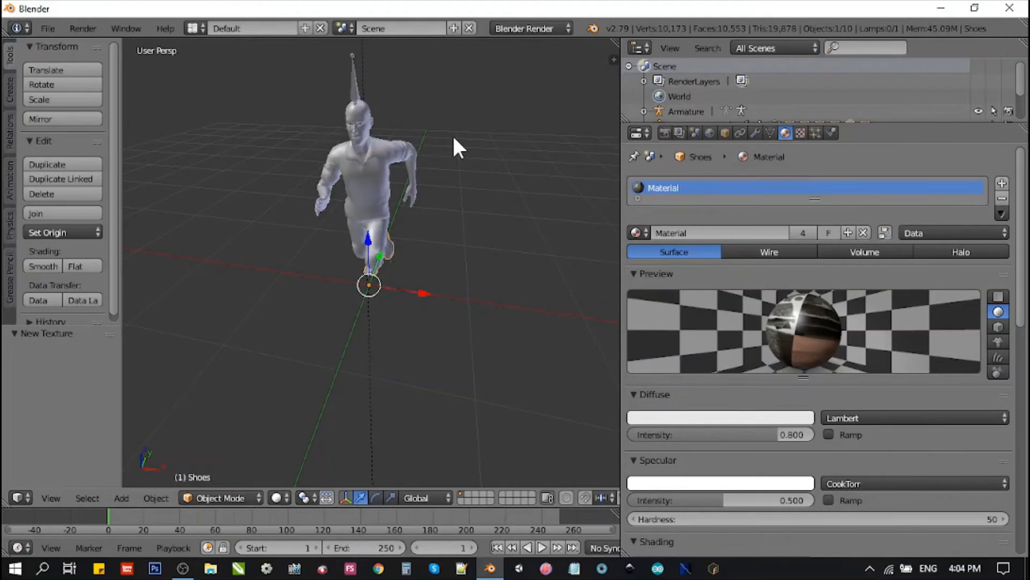
middle_drag(437, 121, 478, 127)
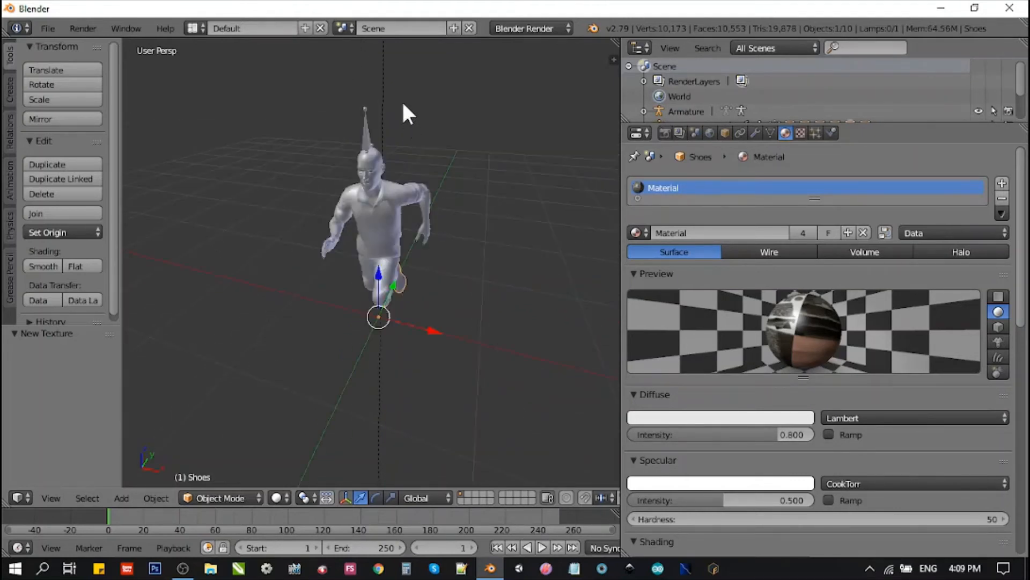
middle_drag(401, 100, 428, 79)
scroll(400, 83, up, 2)
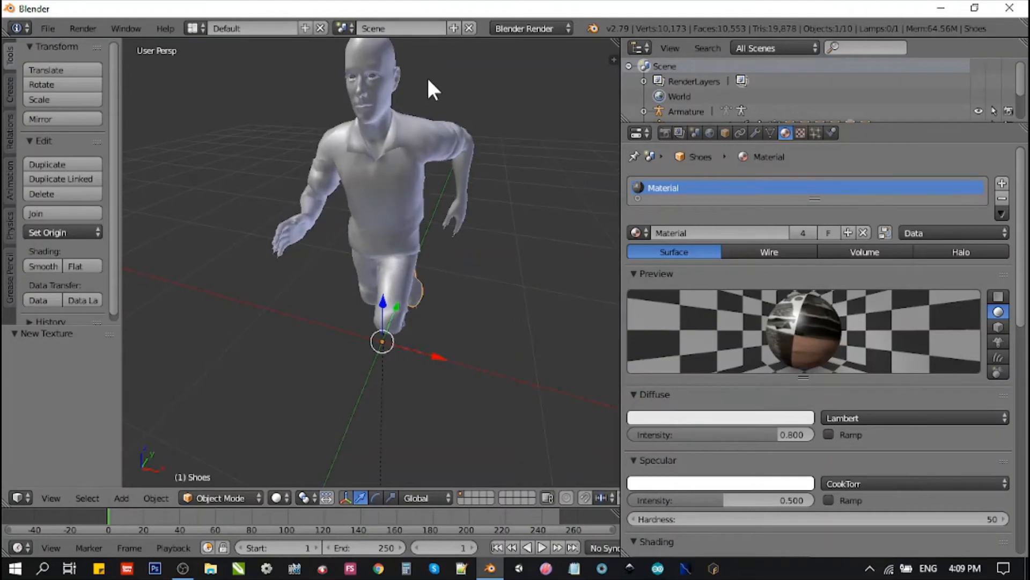
scroll(428, 79, down, 1)
scroll(428, 79, up, 2)
scroll(427, 79, down, 1)
right_click(372, 76)
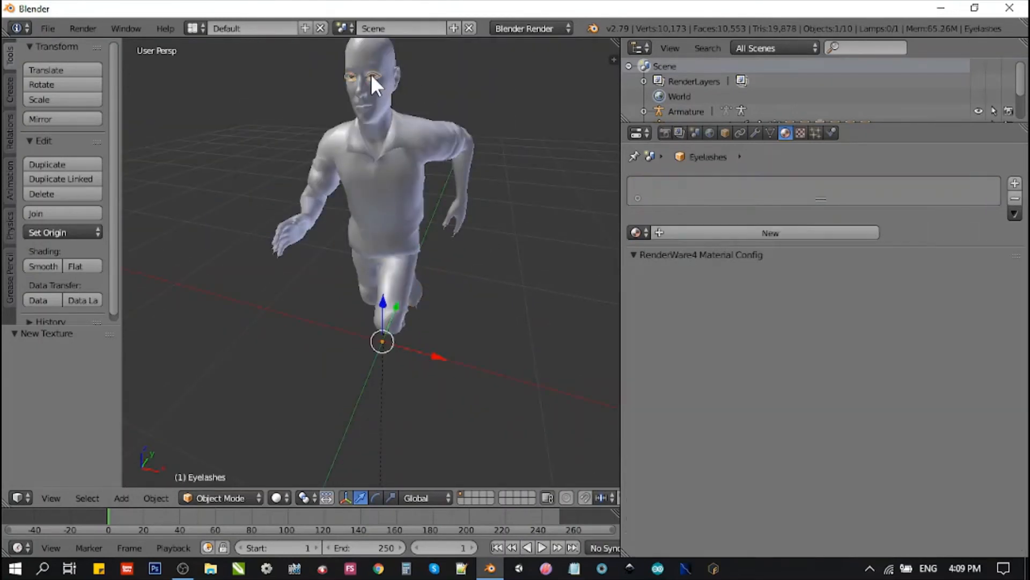
right_click(372, 75)
right_click(372, 76)
click(635, 233)
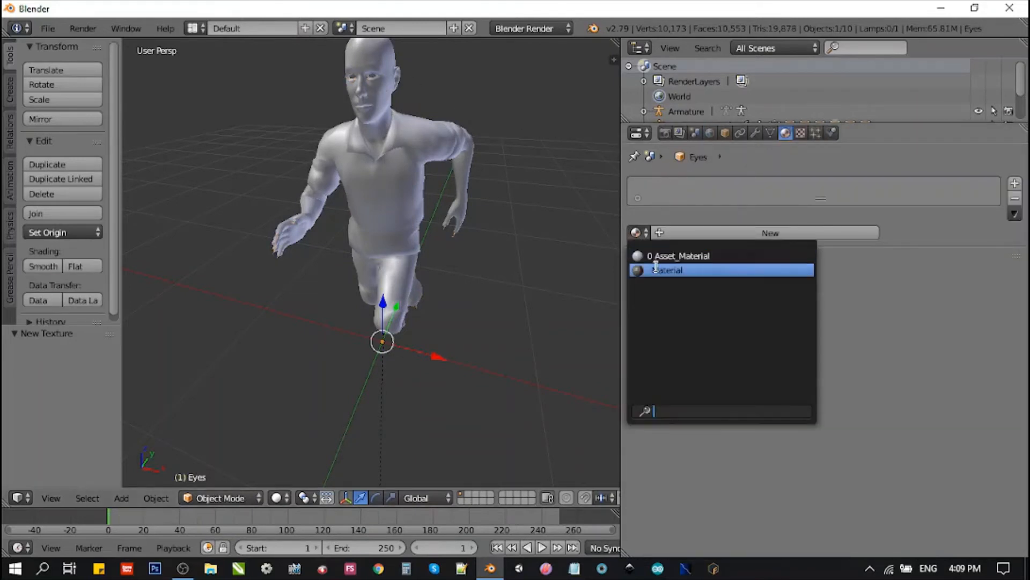
click(664, 271)
- Delete the Eyelashes mesh from the soldier's face
right_click(374, 79)
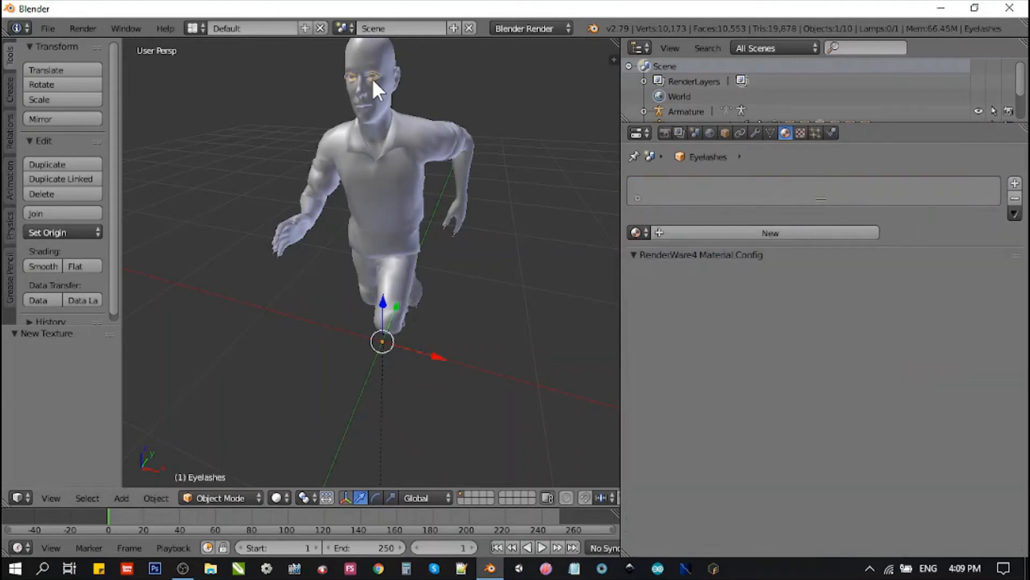
key(x)
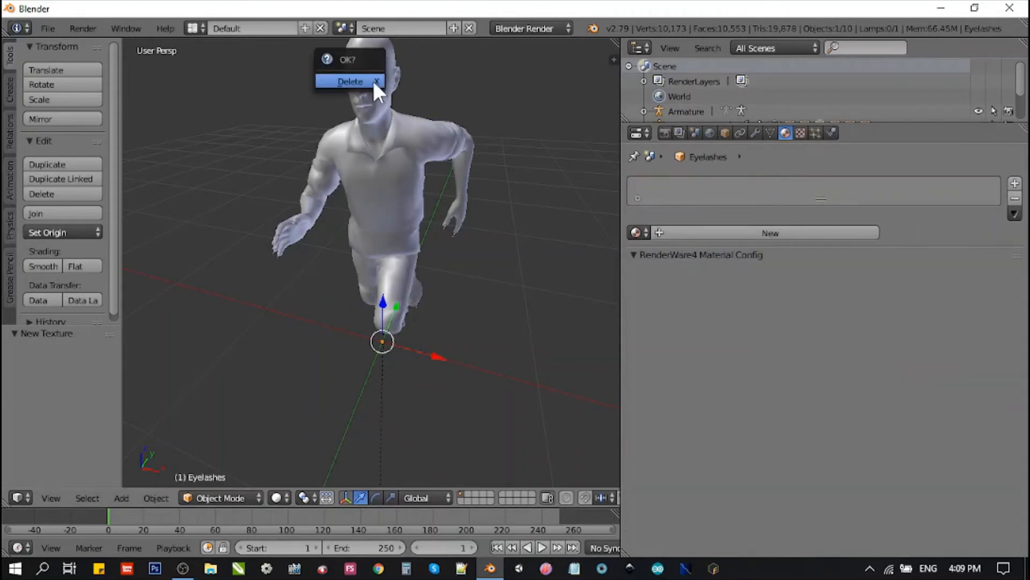
click(371, 81)
- Render a still image of frame 1 to examine the textured soldier, and return to the 3D view
scroll(317, 146, down, 8)
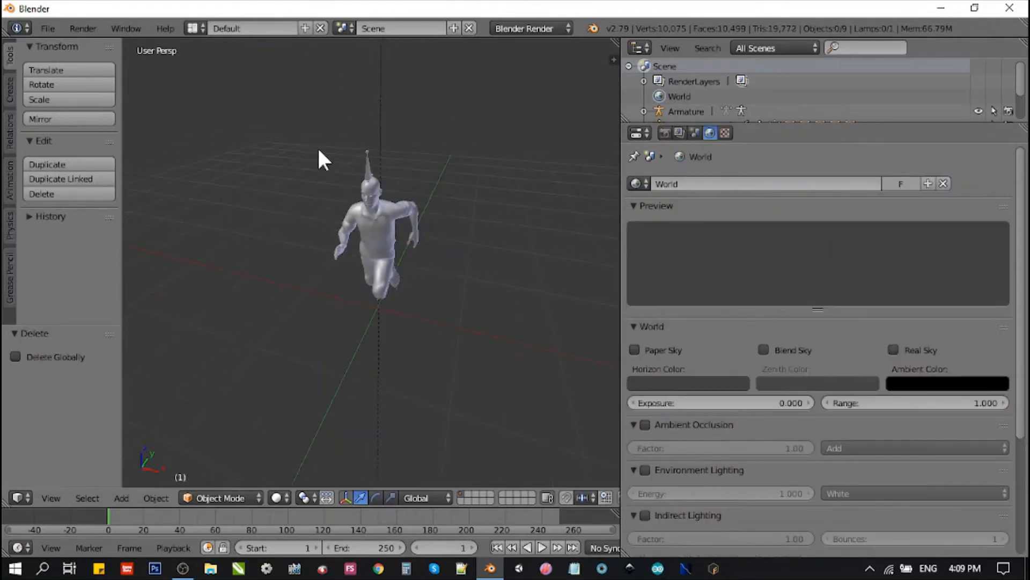
scroll(380, 166, down, 3)
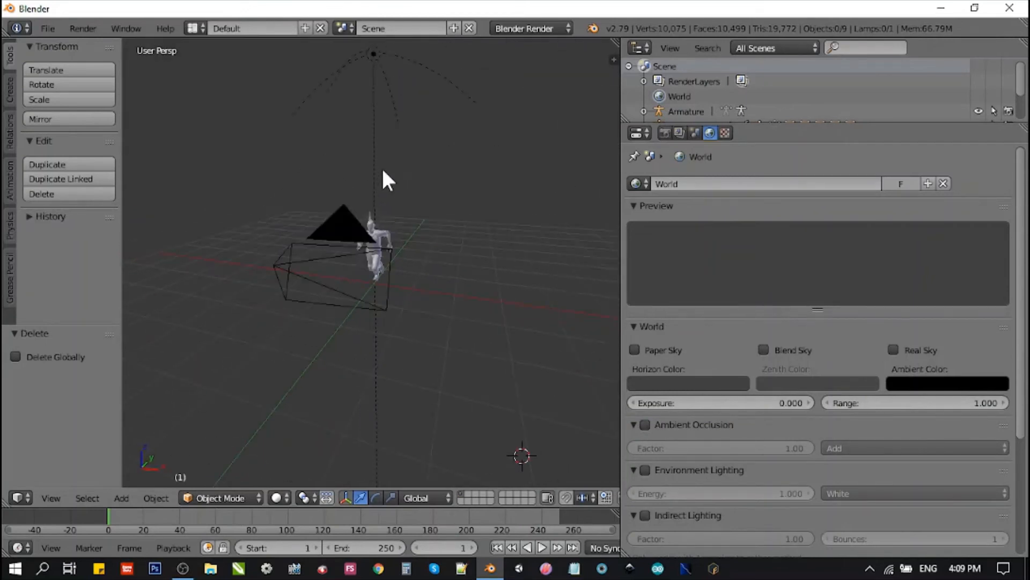
click(83, 28)
click(105, 47)
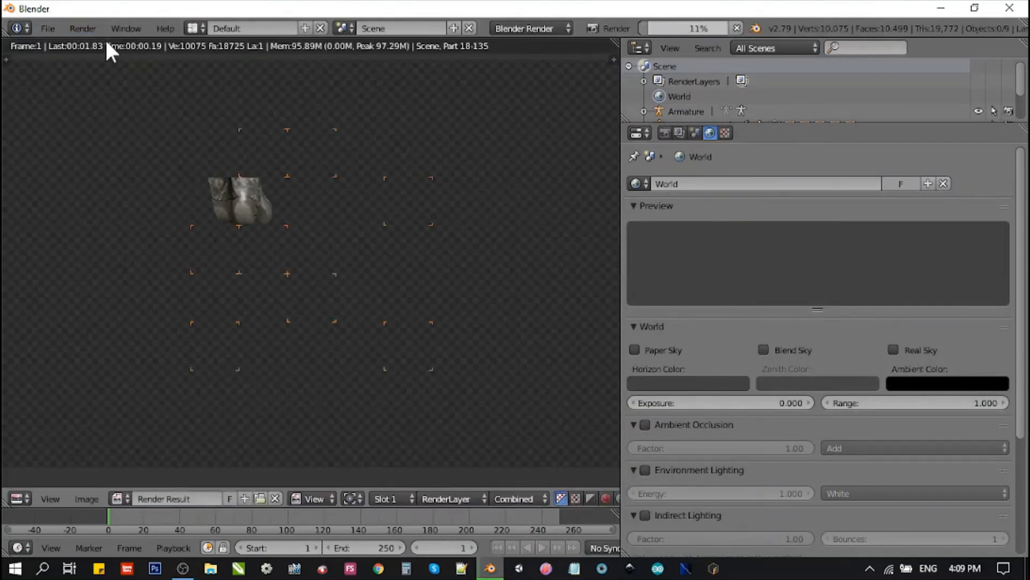
scroll(236, 156, up, 2)
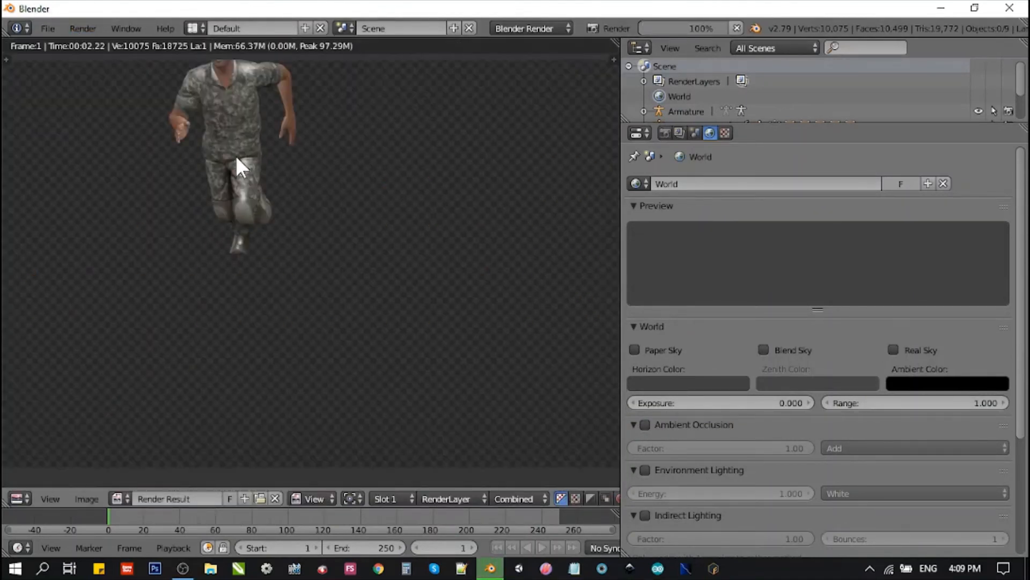
key(Escape)
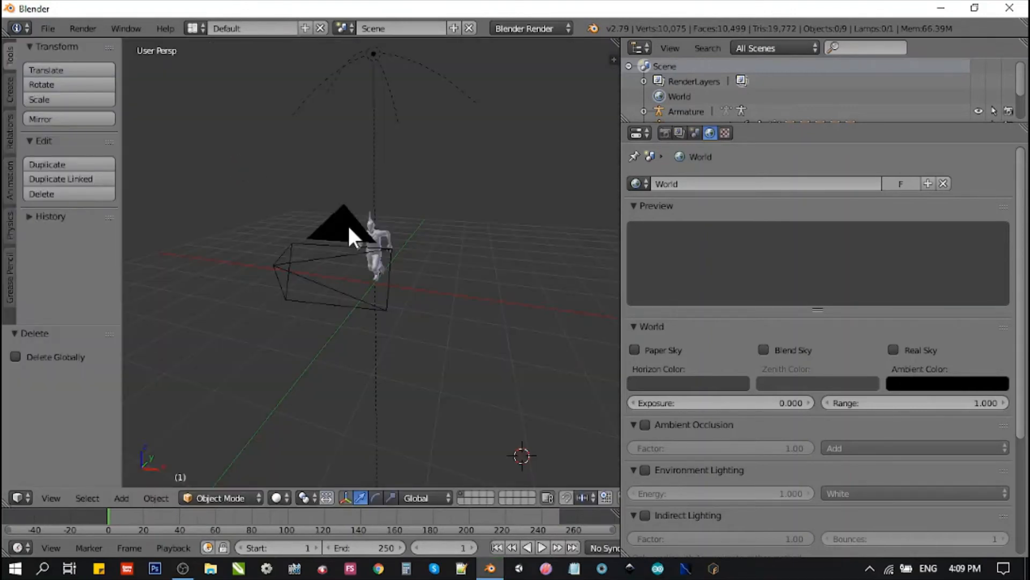
- Raise the camera about 0.375 units along the Z axis and check its framing with a still render of frame 1
right_click(346, 223)
drag(269, 215, 269, 150)
click(94, 29)
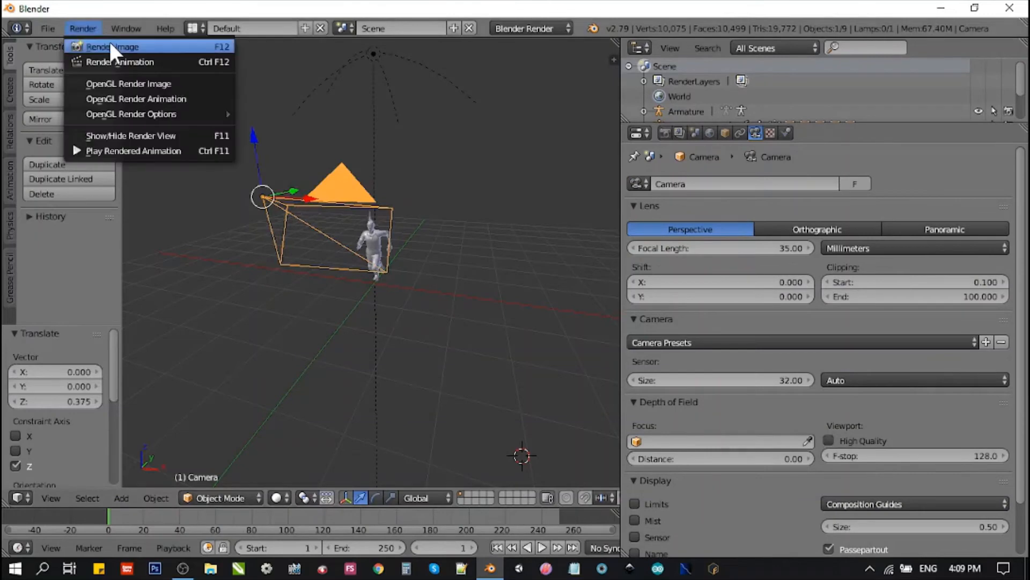
click(110, 47)
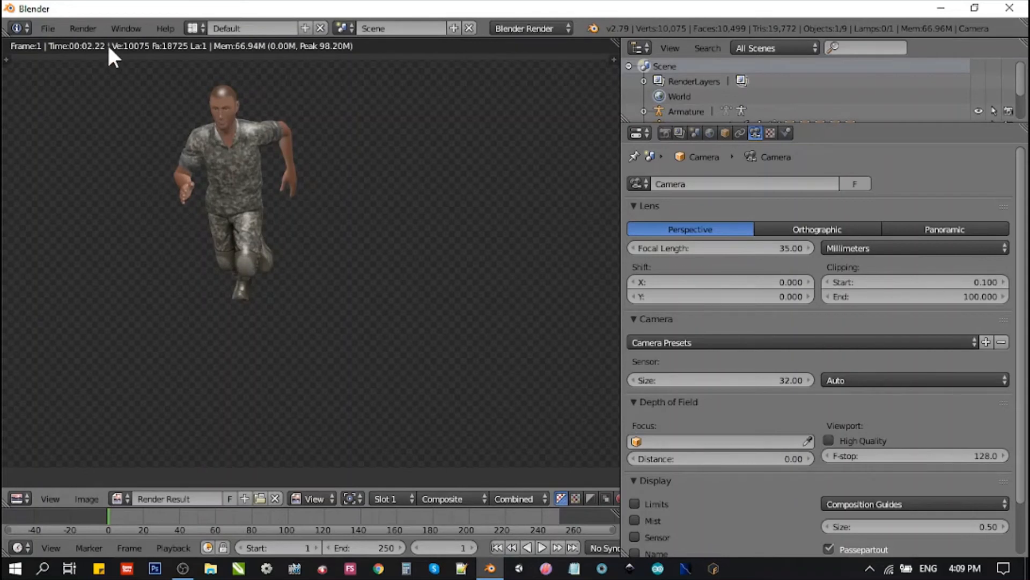
click(83, 29)
click(134, 130)
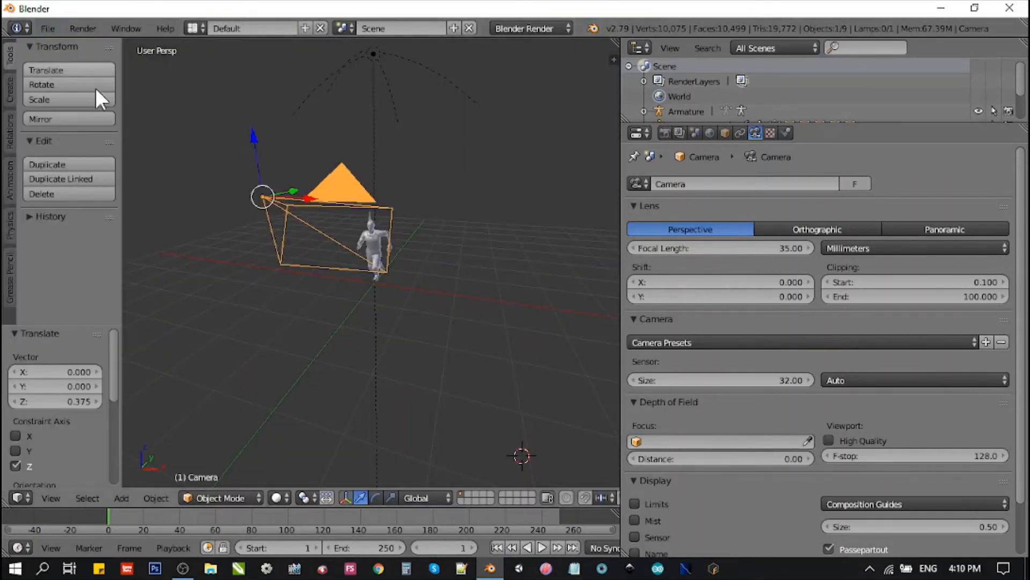
- Export the scene as an FBX file to the Desktop folder
click(51, 31)
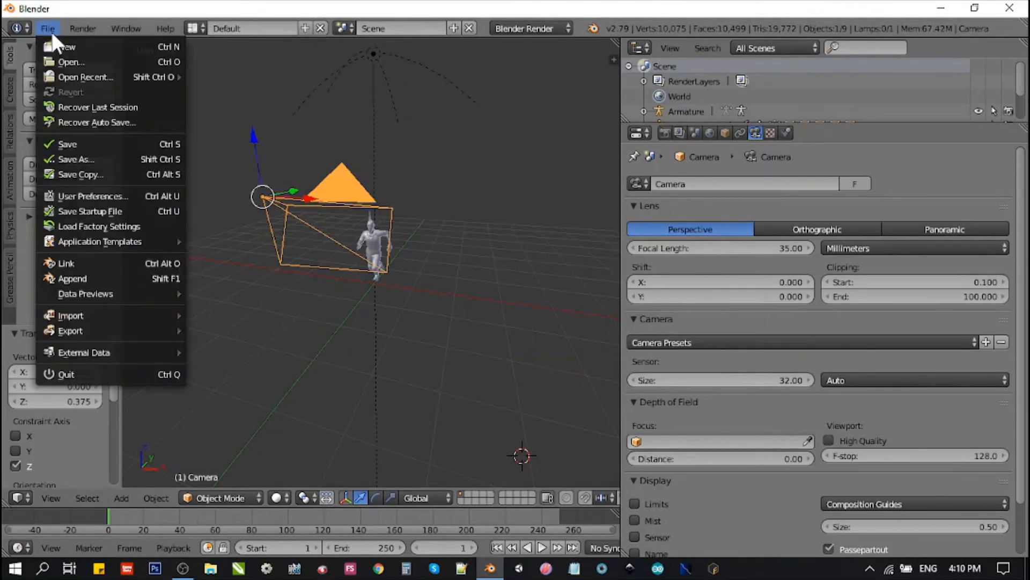
click(50, 30)
click(46, 27)
mouse_move(152, 334)
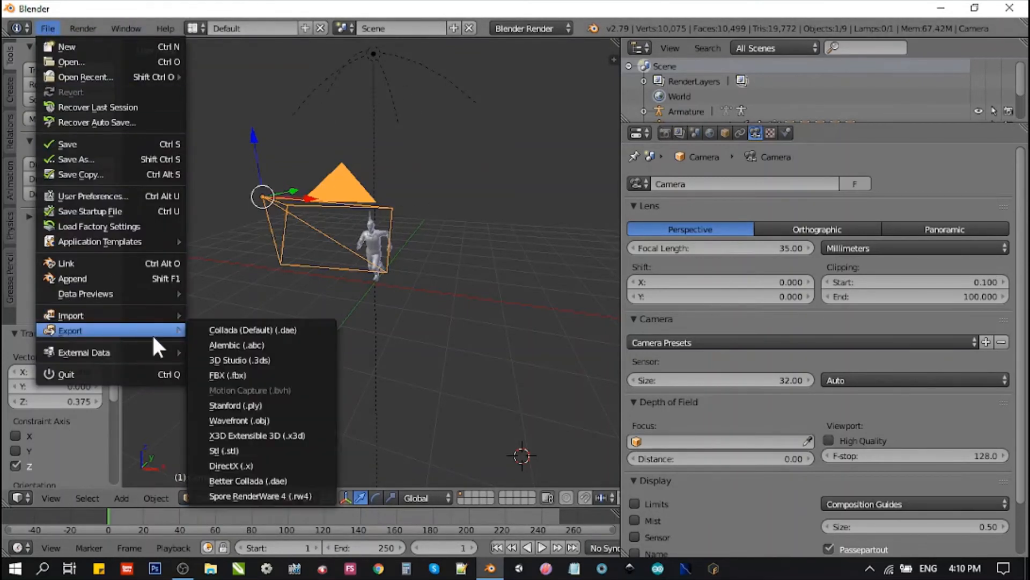
click(236, 374)
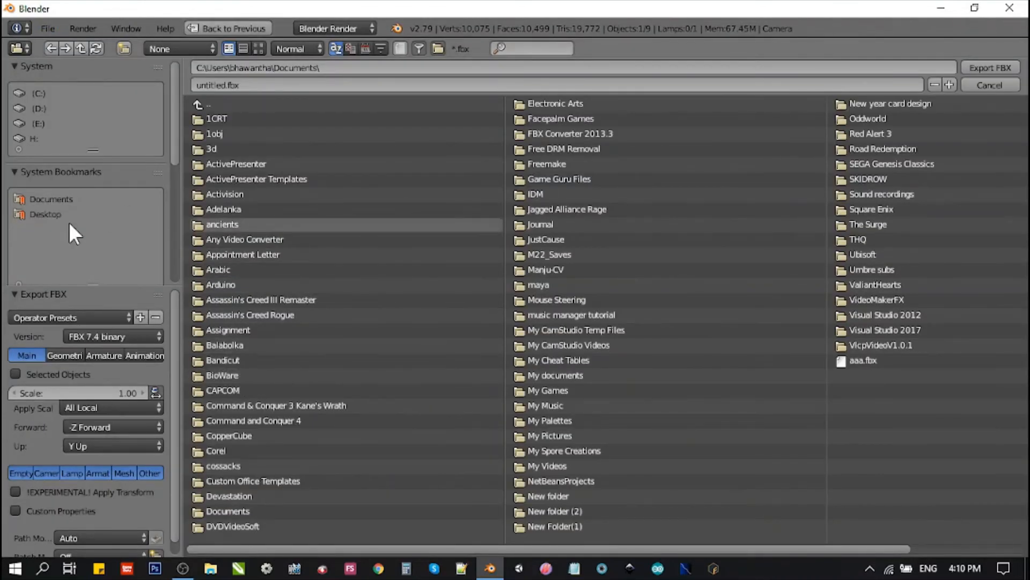
click(55, 214)
click(225, 86)
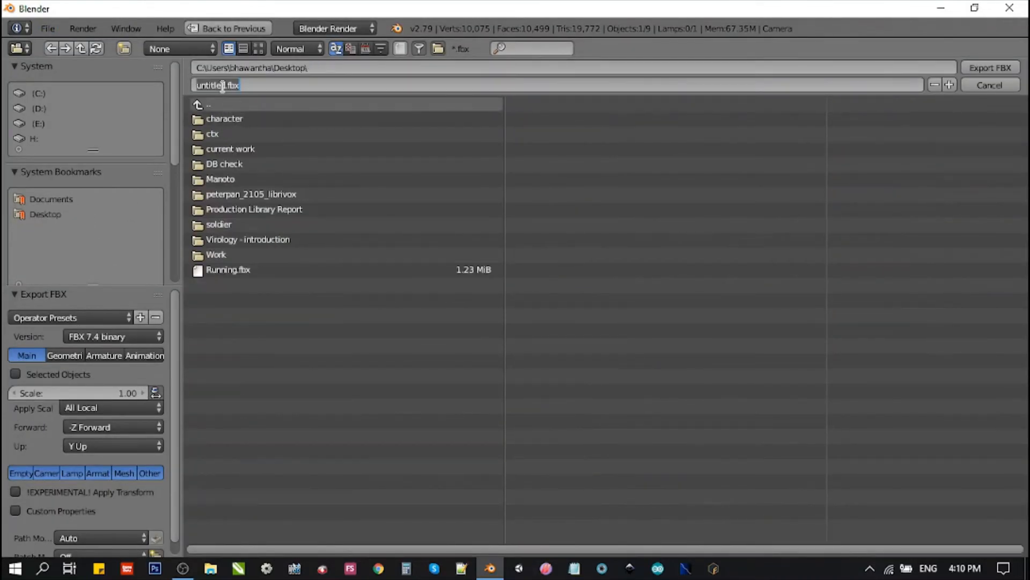
click(262, 84)
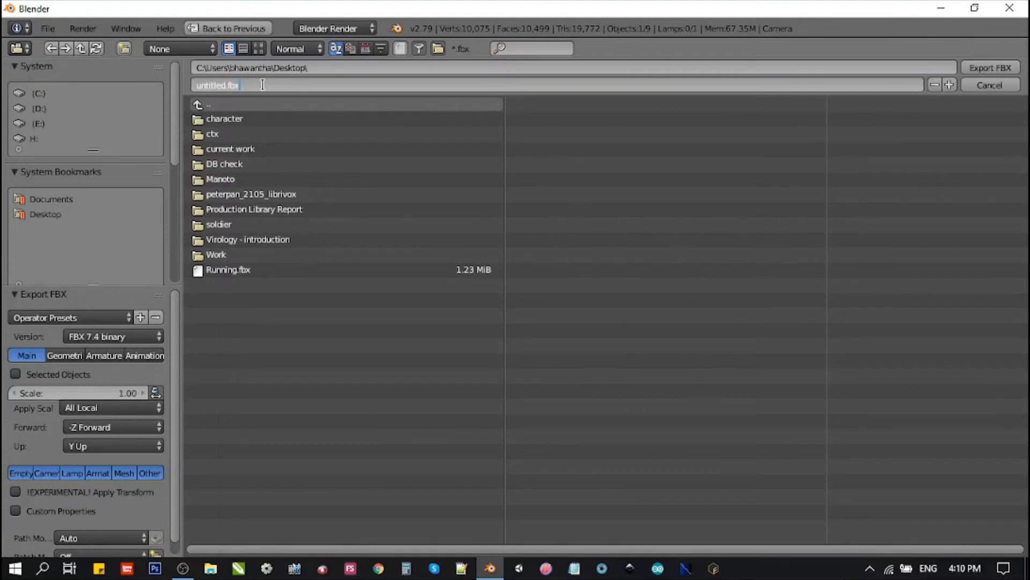
click(979, 65)
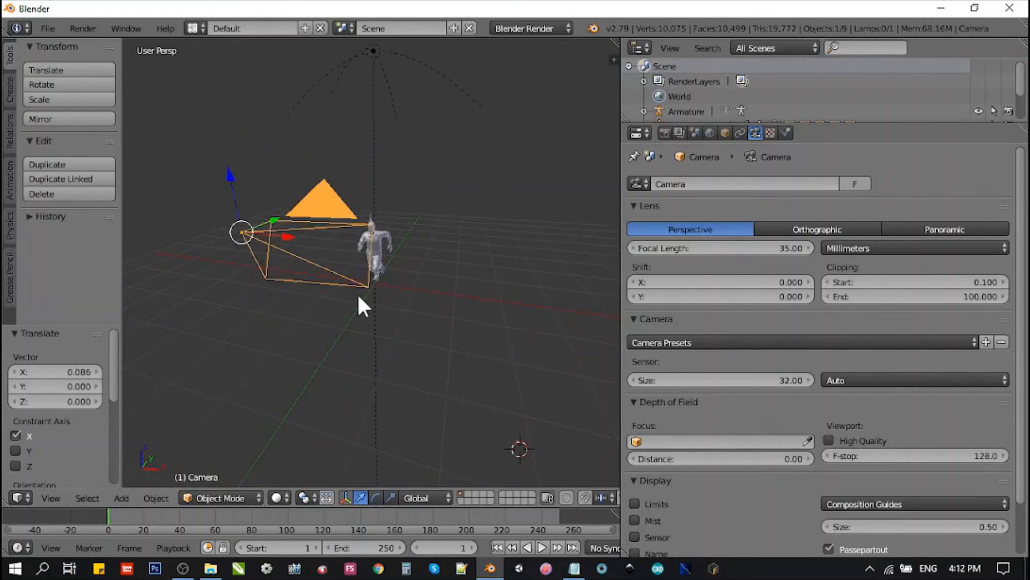
- Slide the camera forward along the Y axis in several moves, first about 2.01 units and finally about 0.876 units, to bring it beside the soldier
middle_drag(441, 323, 295, 302)
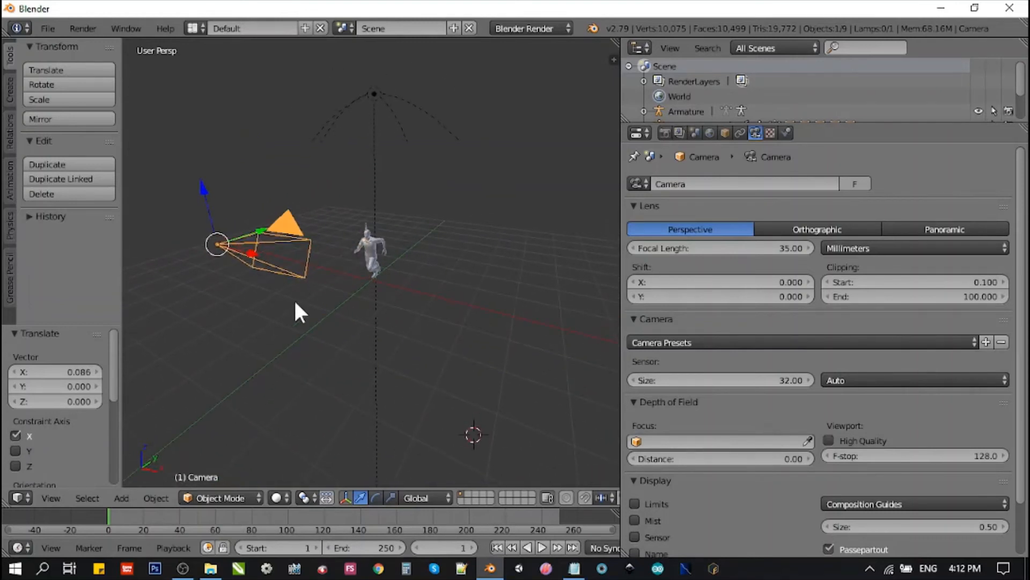
drag(256, 232, 455, 252)
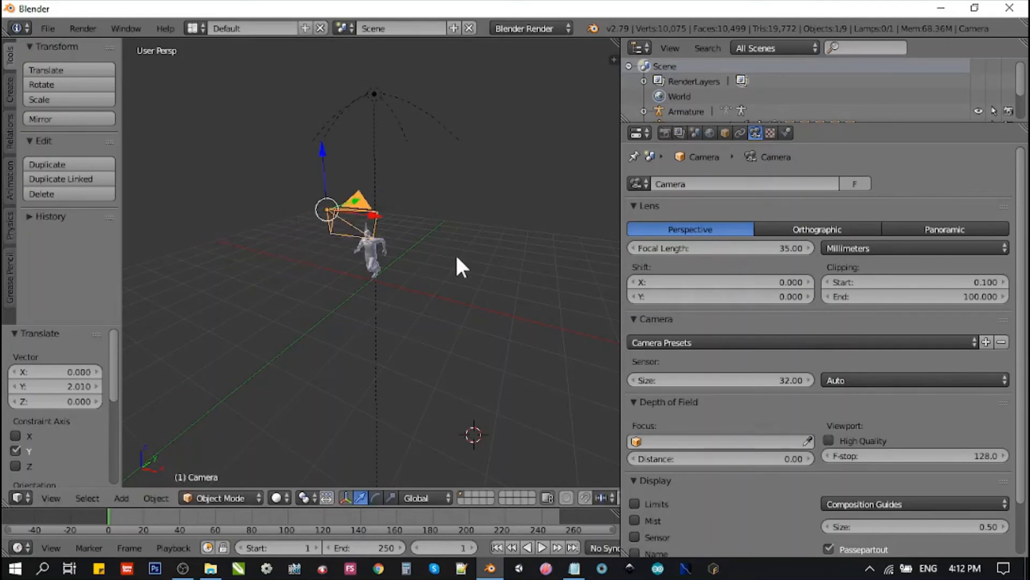
middle_drag(455, 253, 301, 211)
drag(302, 211, 411, 271)
middle_drag(411, 271, 434, 323)
drag(315, 268, 414, 249)
middle_drag(415, 249, 345, 256)
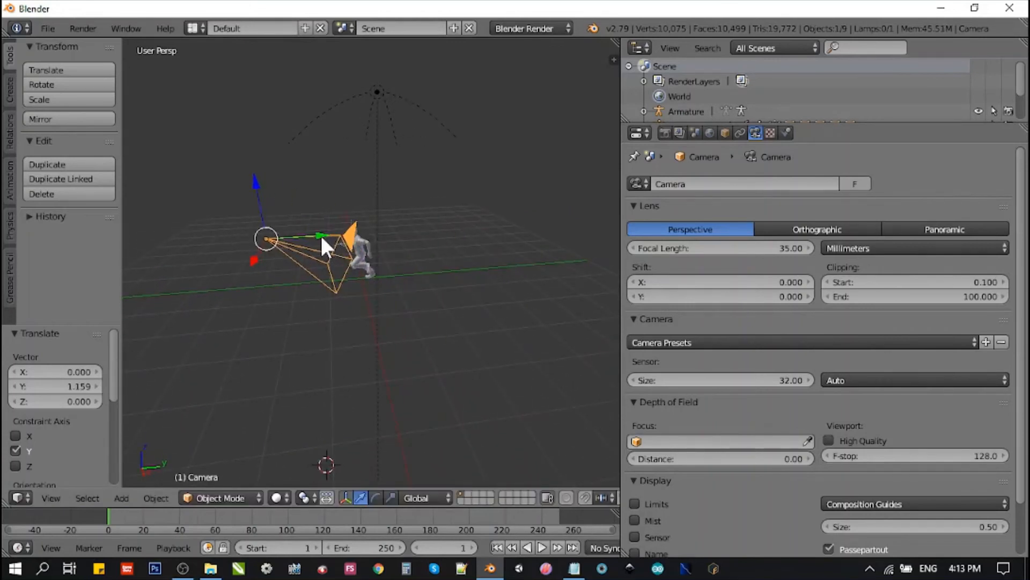
drag(322, 239, 384, 236)
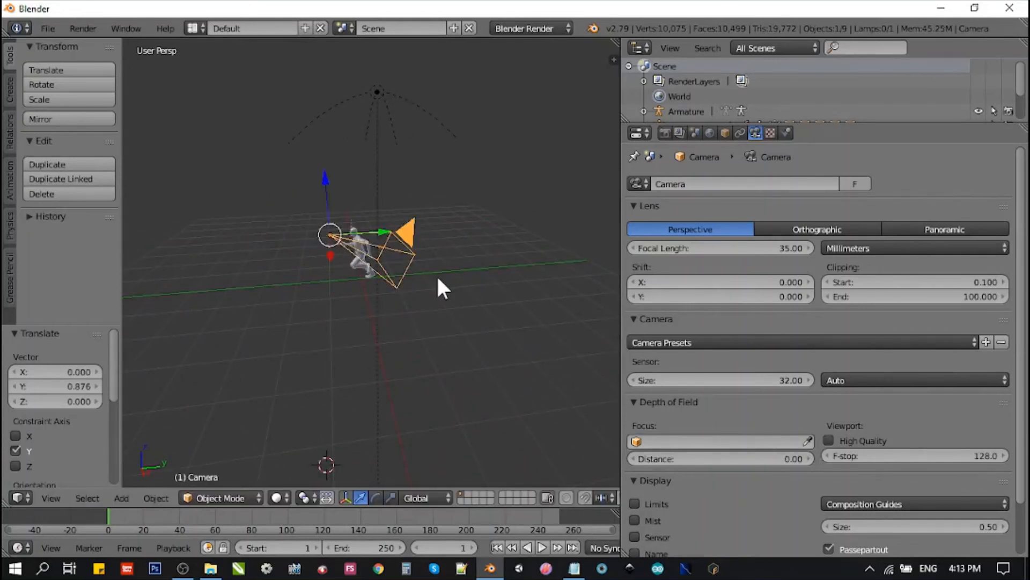
- Rotate the camera about 56.3° around the global Z axis to face the soldier from the side
middle_drag(437, 277, 425, 286)
key(r)
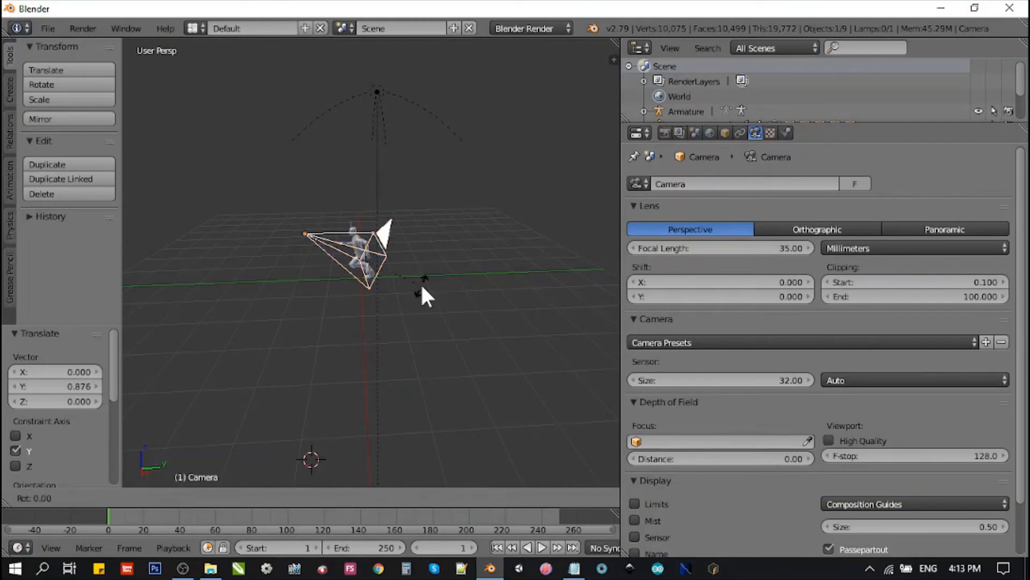
key(z)
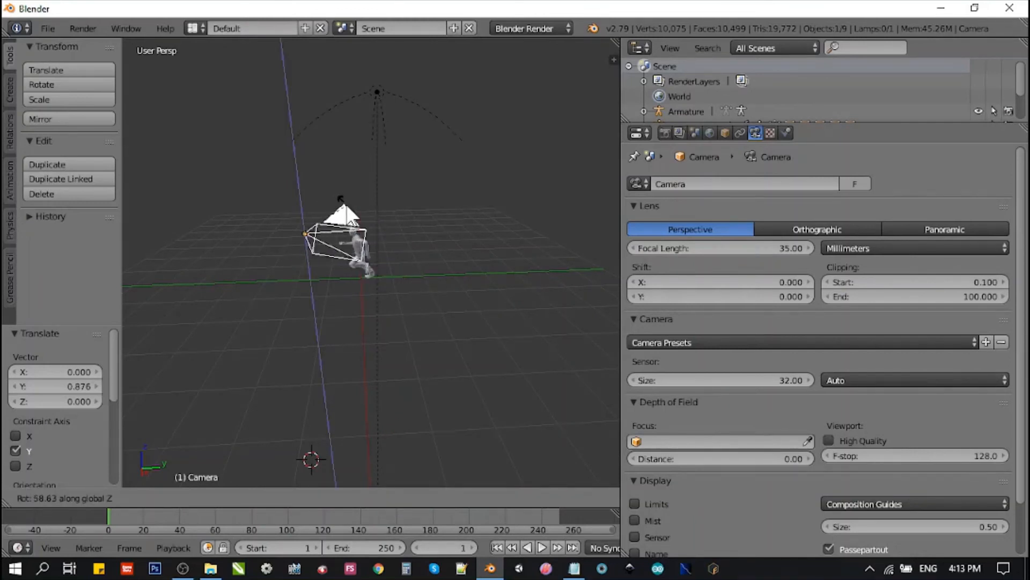
click(368, 219)
middle_drag(410, 232, 437, 240)
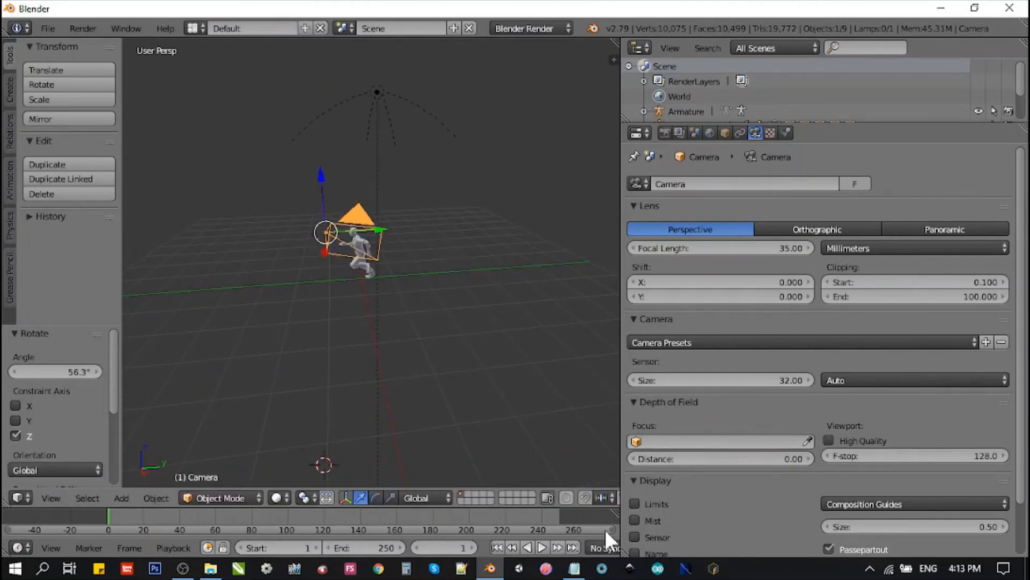
- Switch to the Notepad note, add "mode" to the end of its first line, and return to Blender
click(574, 568)
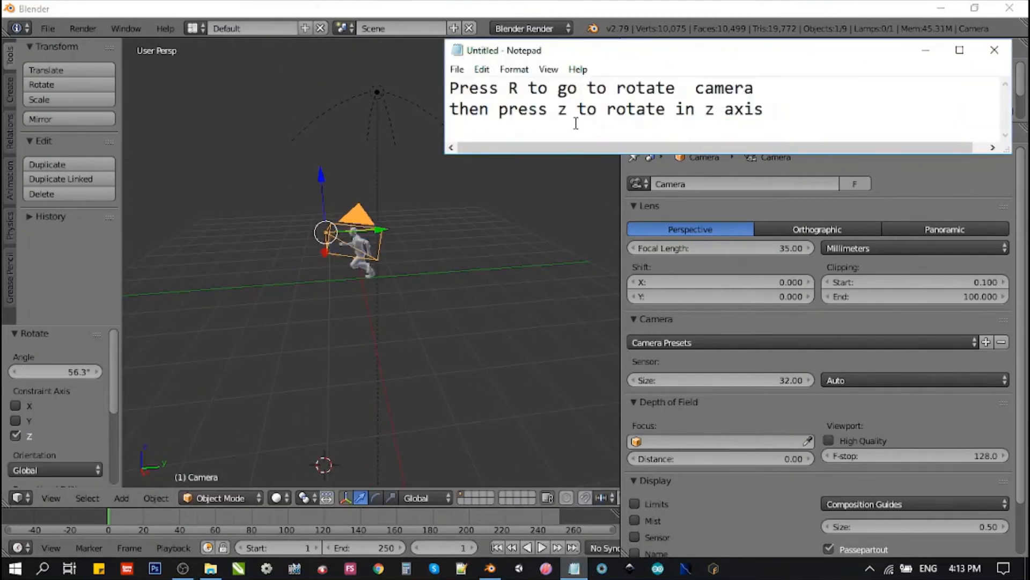
mouse_move(774, 118)
mouse_down()
mouse_move(450, 86)
mouse_move(509, 109)
mouse_move(771, 112)
mouse_up()
click(760, 86)
text(mode)
click(762, 111)
click(517, 8)
scroll(352, 129, up, 2)
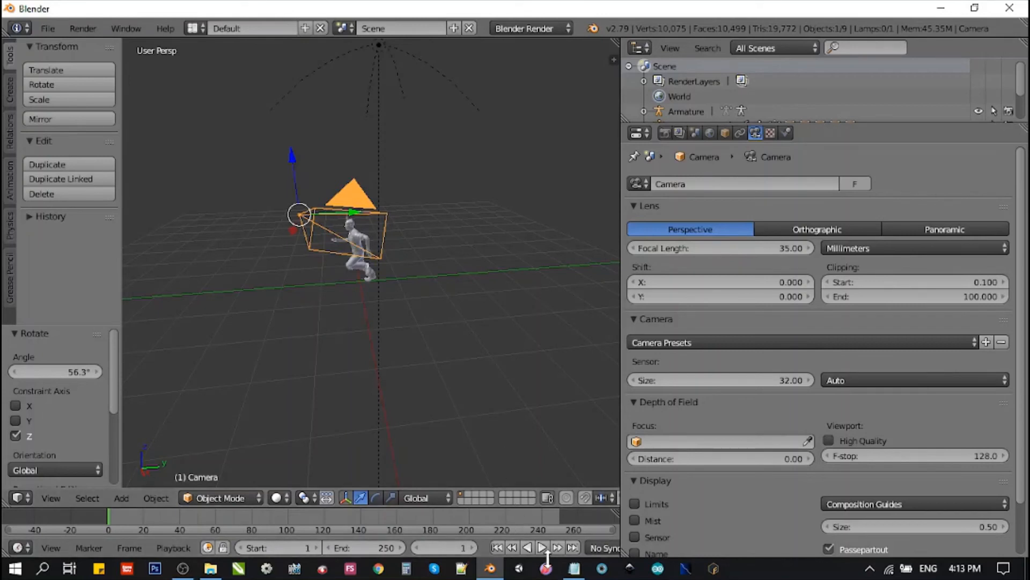
- Add the line "make sure the camera is selected using right click" to the Notepad note
click(574, 568)
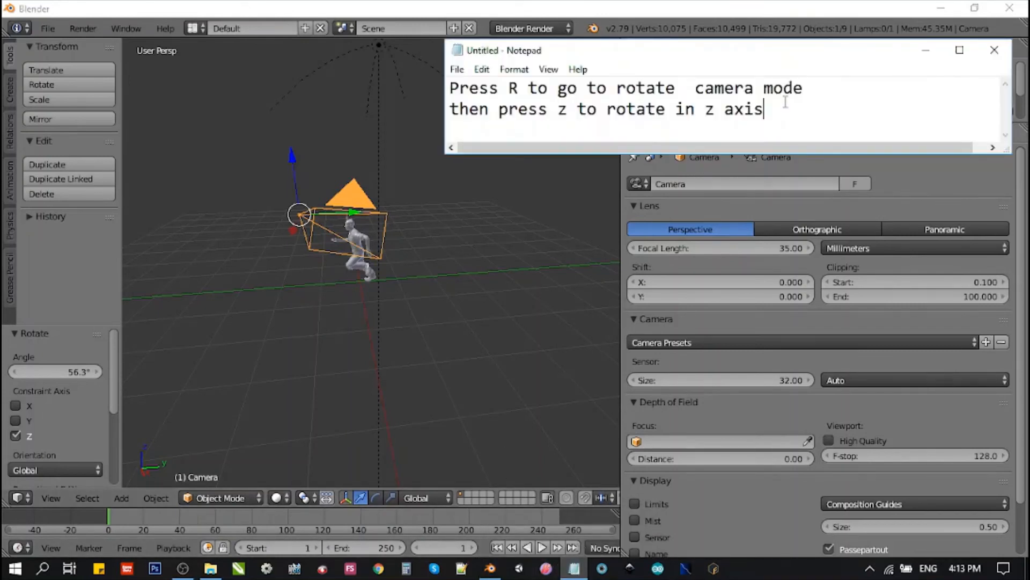
key(Return)
text(make sur)
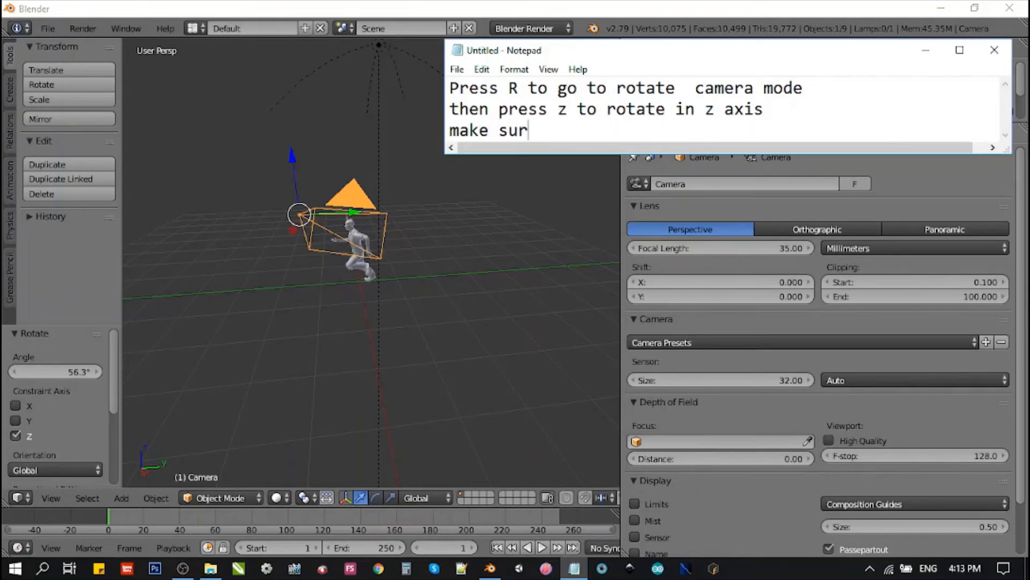
text(e the c)
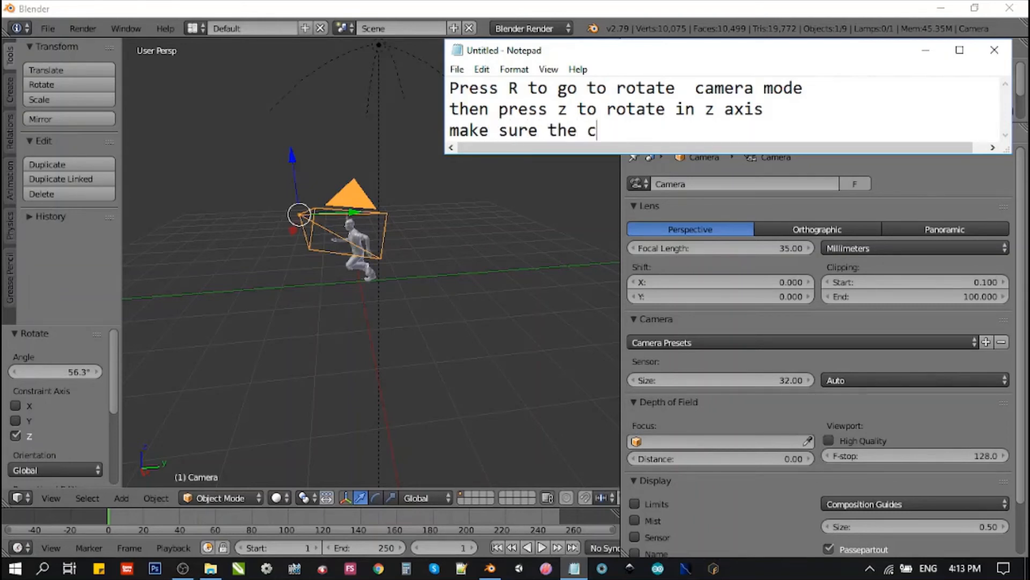
text(amera is sele)
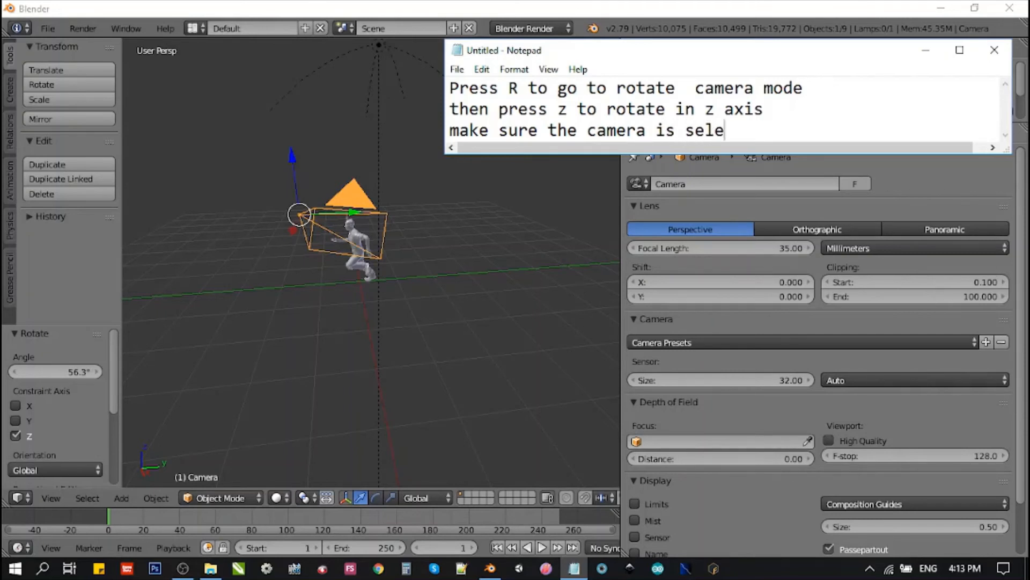
text(cted us)
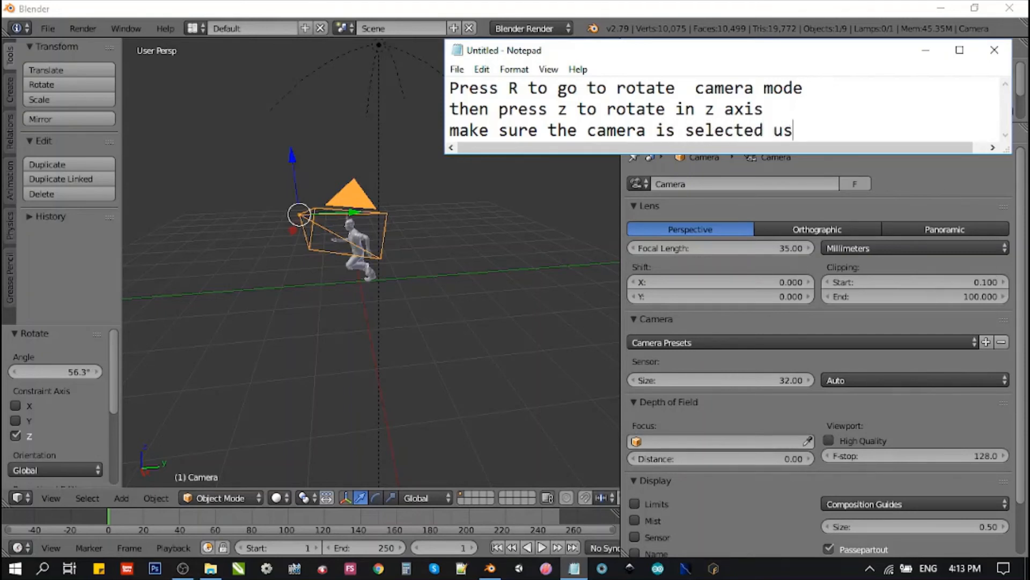
text(ing right )
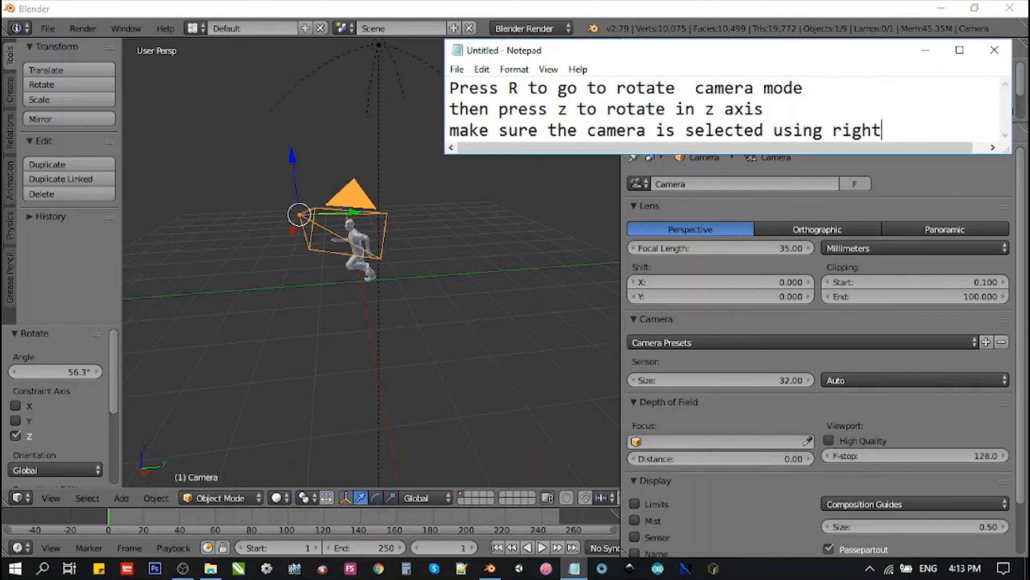
text(click)
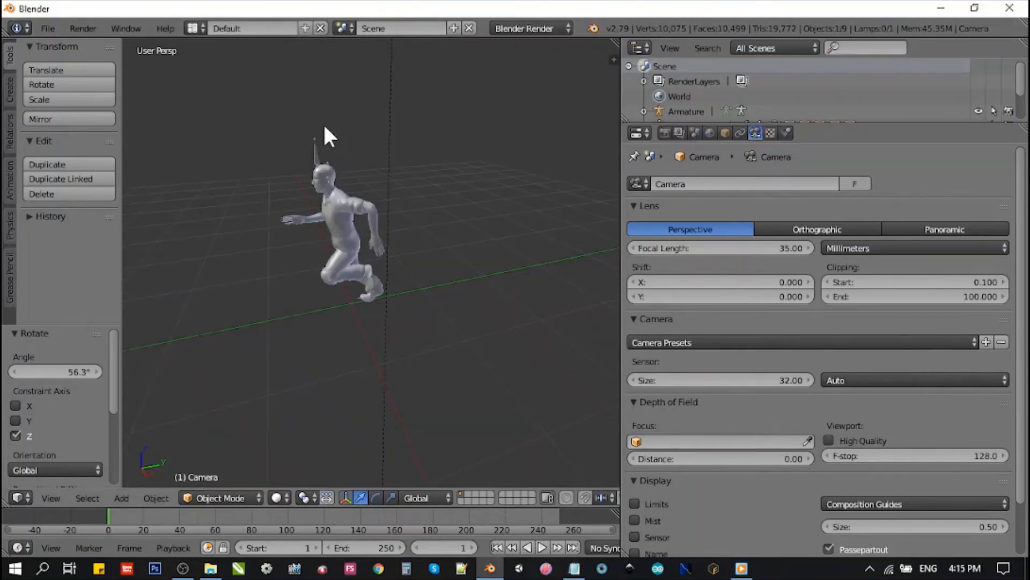
- Select the soldier's armature, play its running animation, and move the current frame to 20
right_click(316, 152)
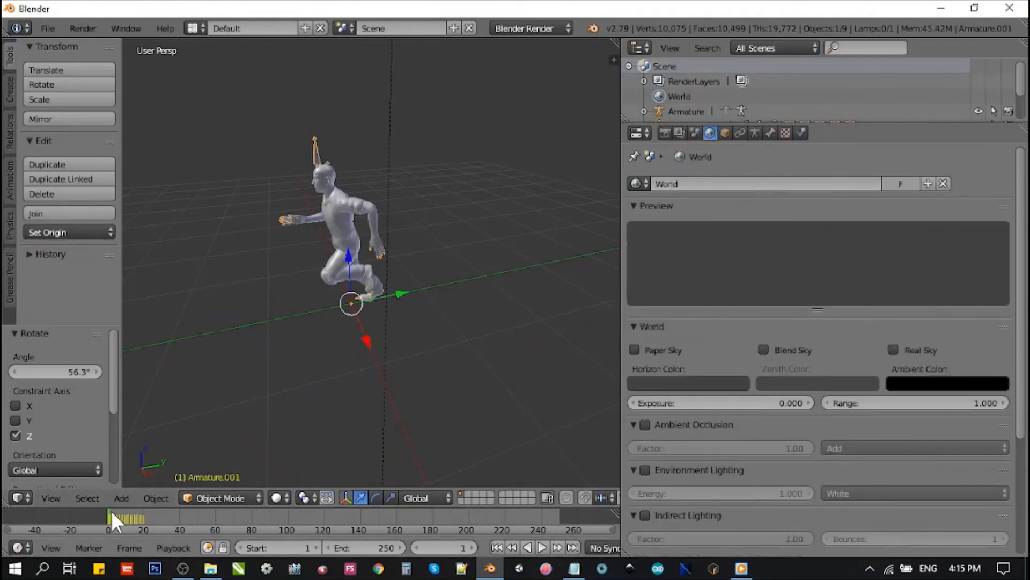
key(alt+a)
mouse_move(132, 512)
mouse_down()
mouse_move(115, 516)
mouse_move(141, 514)
mouse_up()
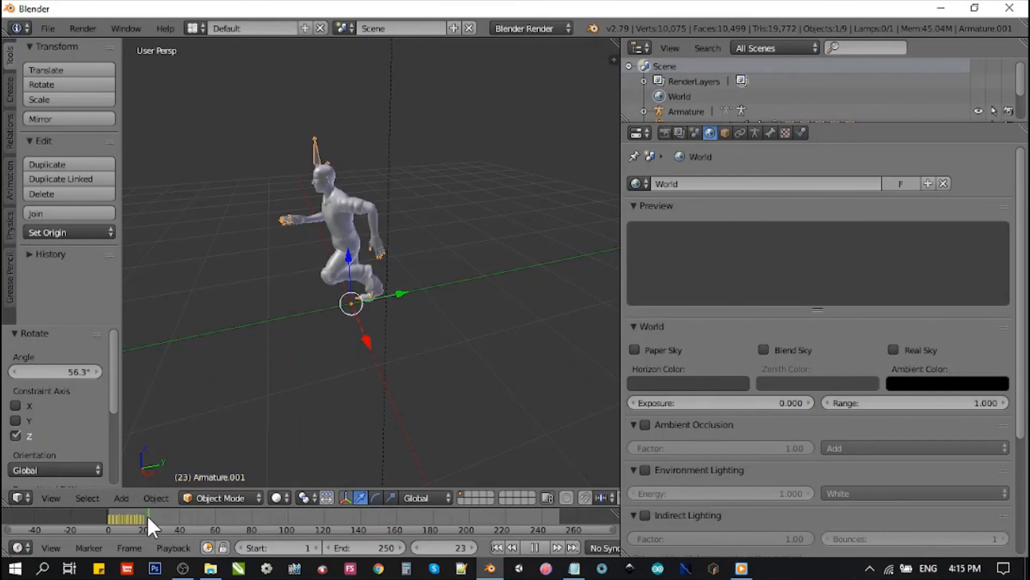
drag(141, 513, 142, 514)
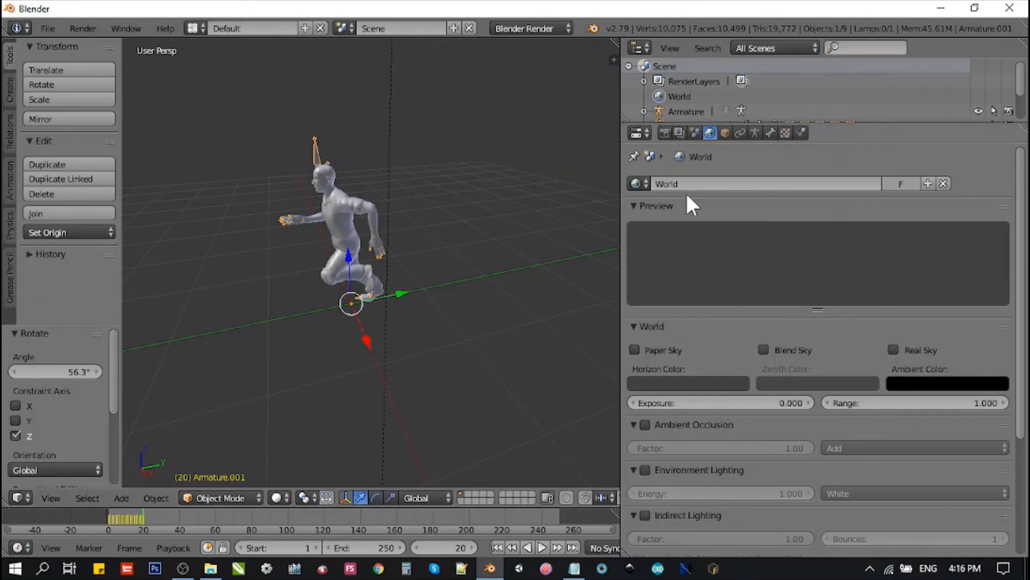
- Set the end frame of the render frame range to 20
click(665, 133)
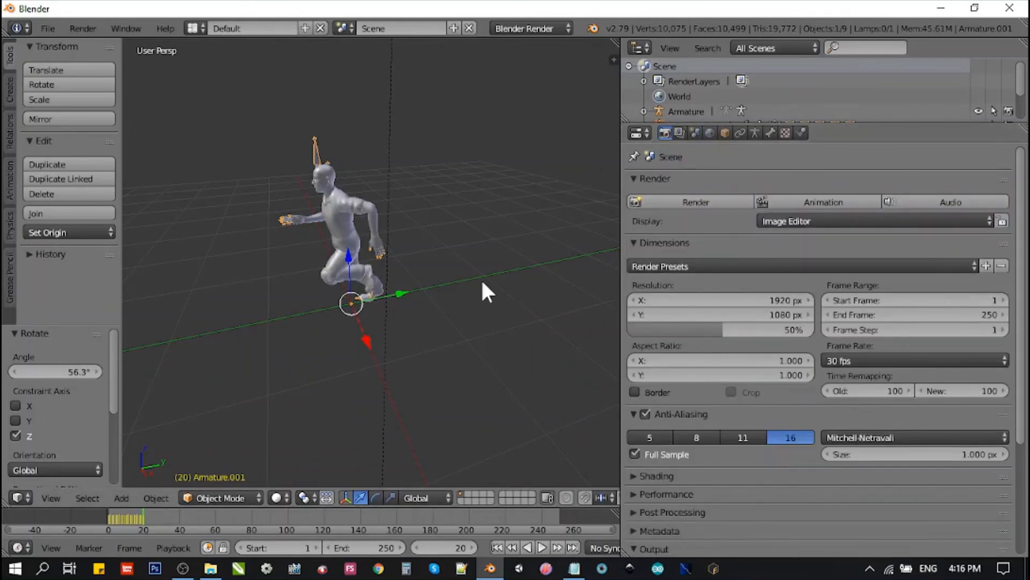
scroll(466, 279, down, 3)
scroll(520, 297, down, 2)
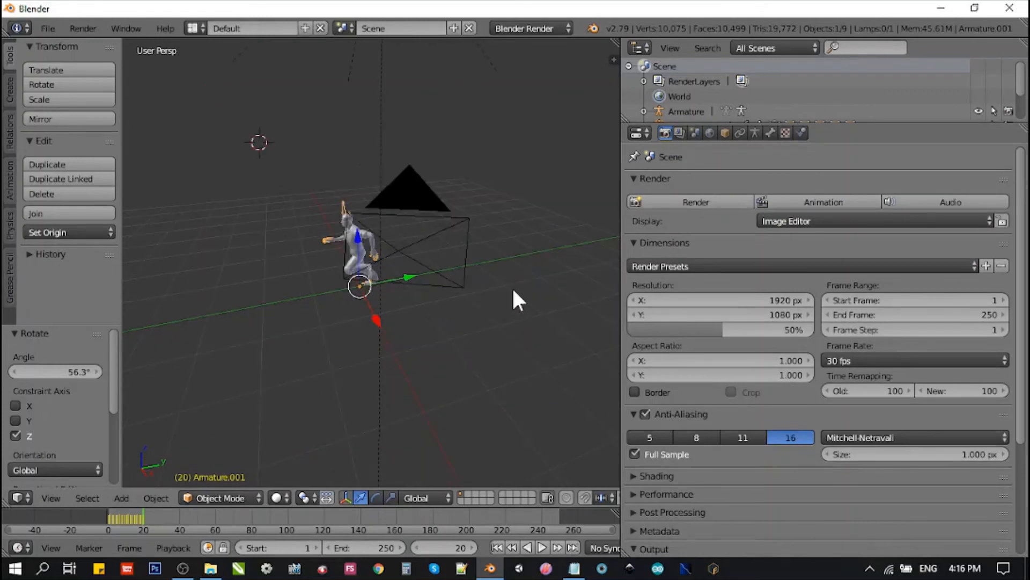
scroll(941, 291, down, 1)
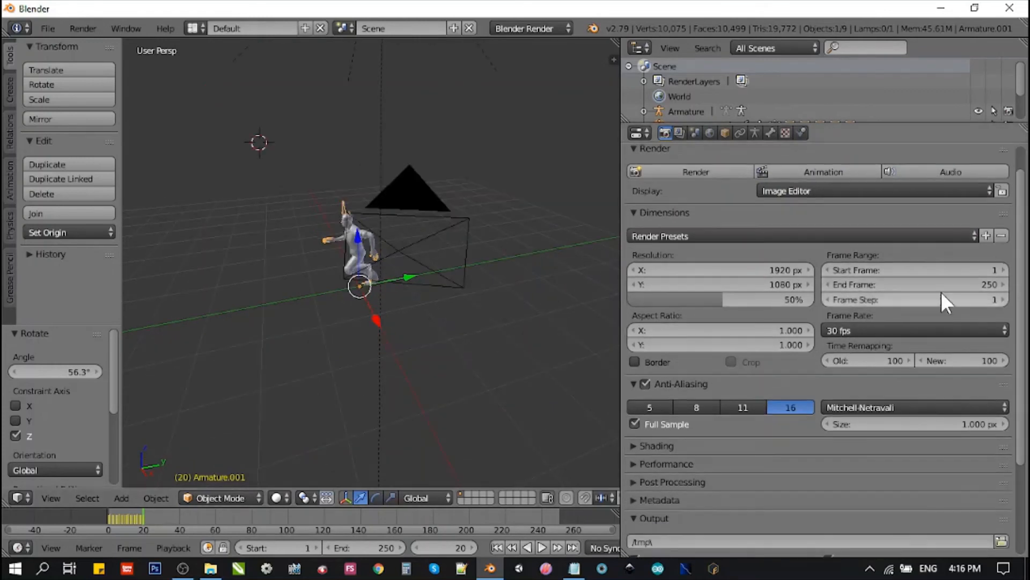
click(981, 284)
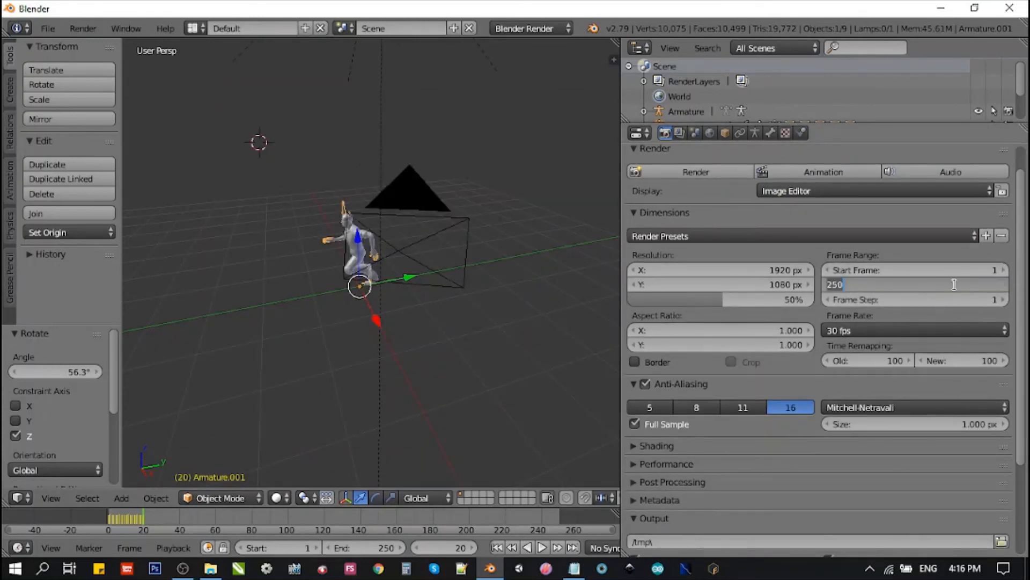
text(20)
key(Return)
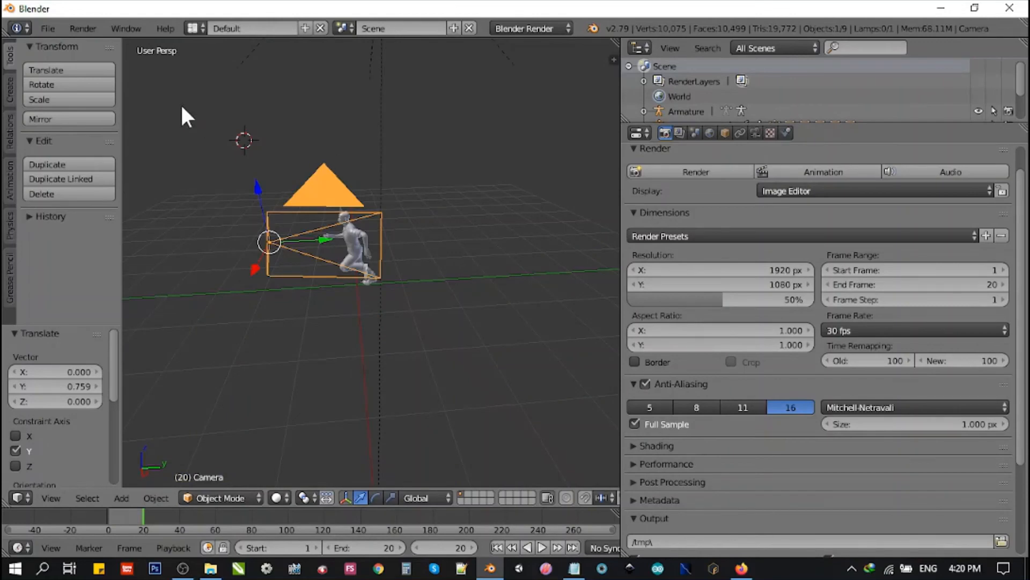
- Render a still image of frame 20 from the soldier's side
click(95, 29)
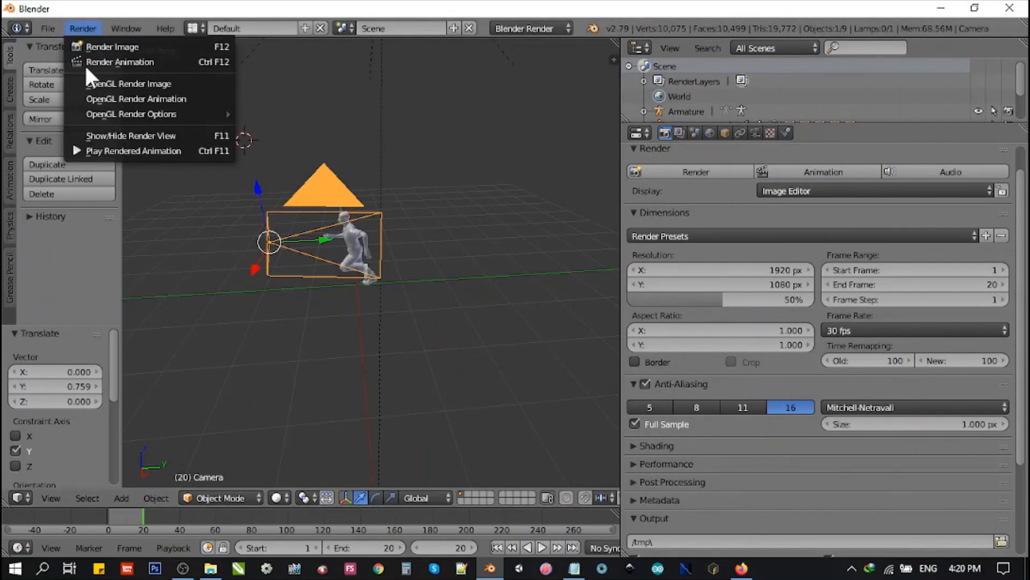
click(102, 47)
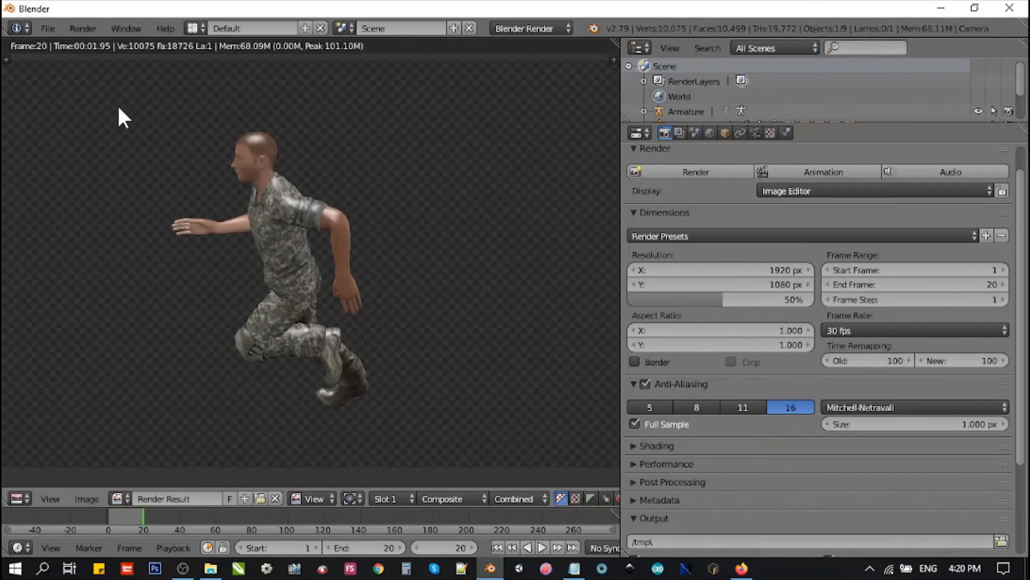
- Hide the render view to return to the 3D scene, and close the Notepad note about selecting the rig
click(85, 29)
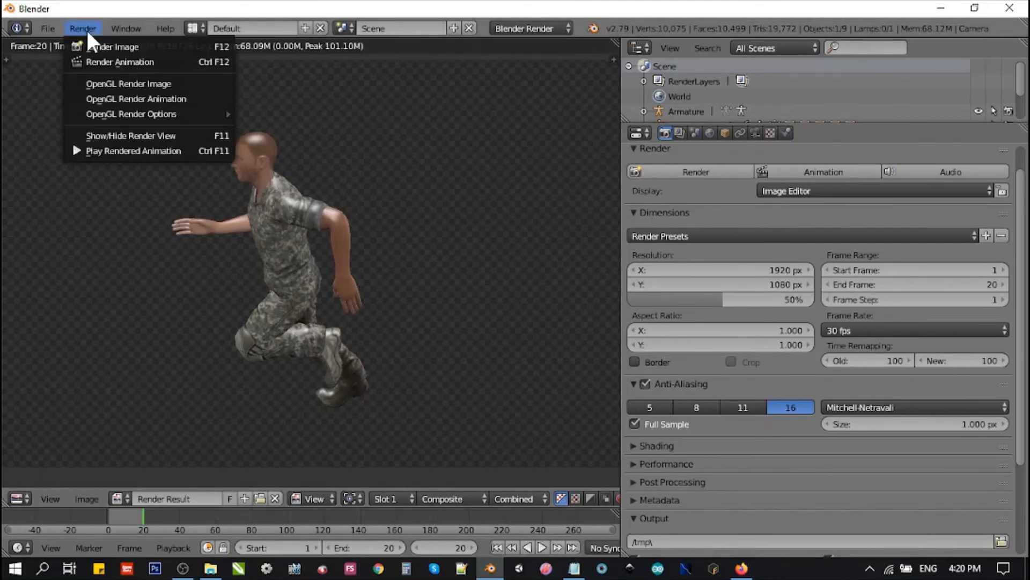
click(144, 134)
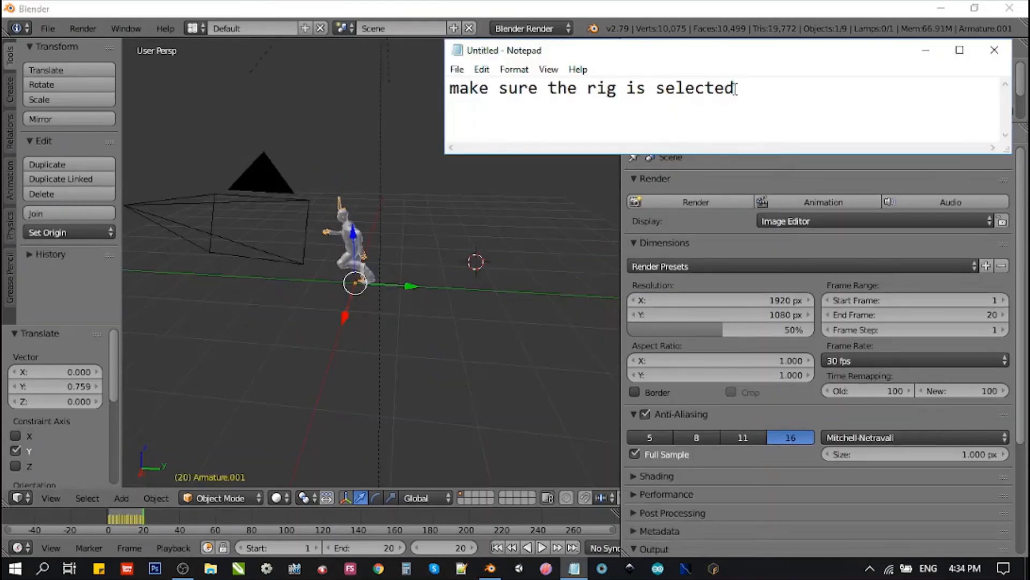
drag(735, 87, 747, 107)
click(994, 49)
click(542, 296)
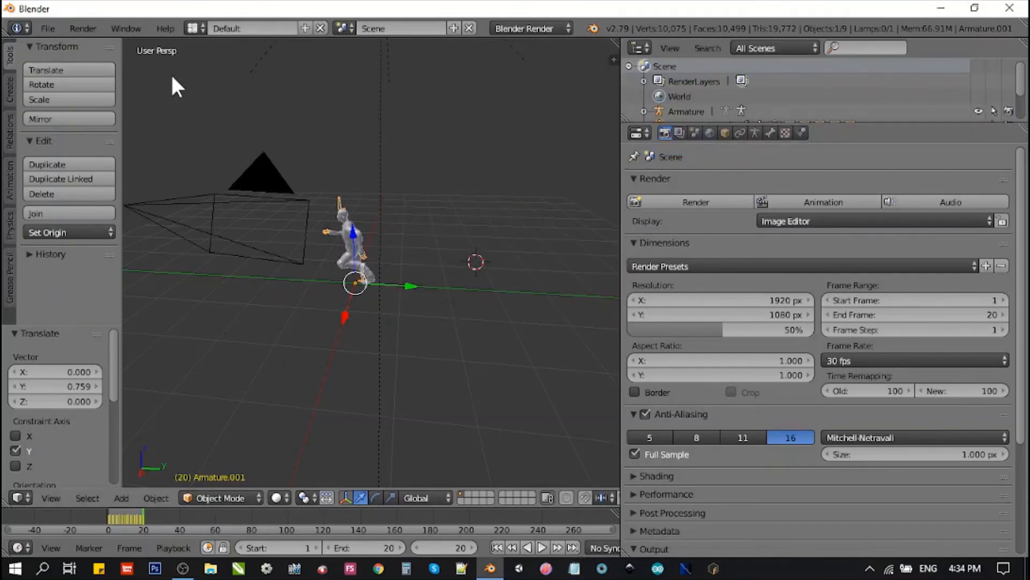
click(86, 26)
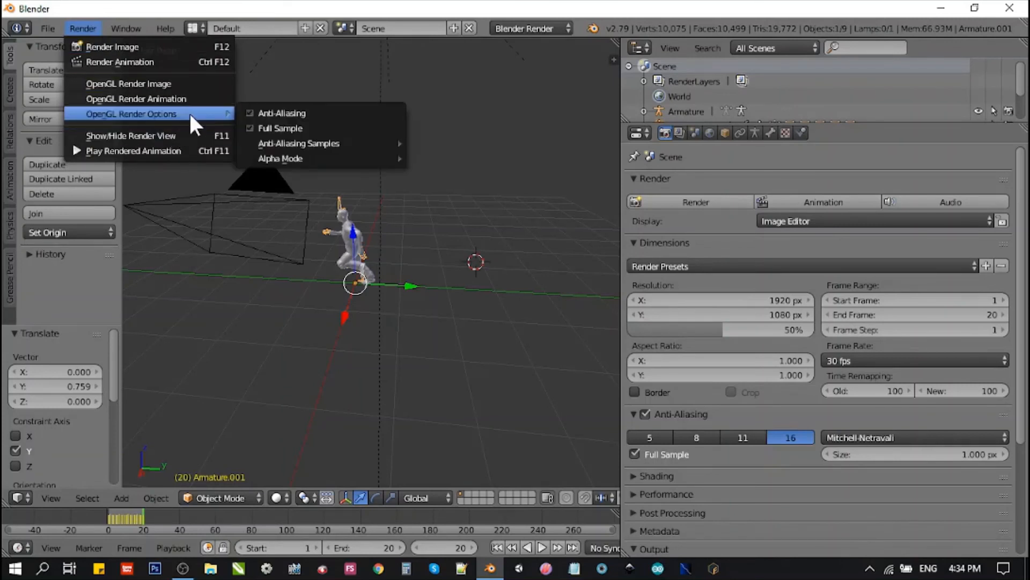
mouse_move(190, 114)
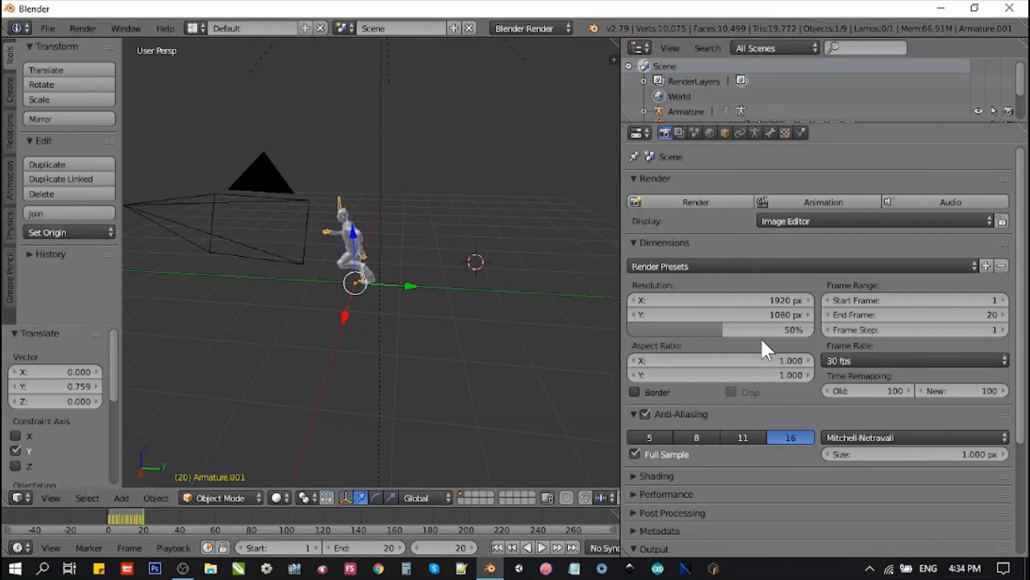
- Set the render output file format to PNG and accept the "2d animation" desktop folder as the output location
scroll(761, 338, down, 6)
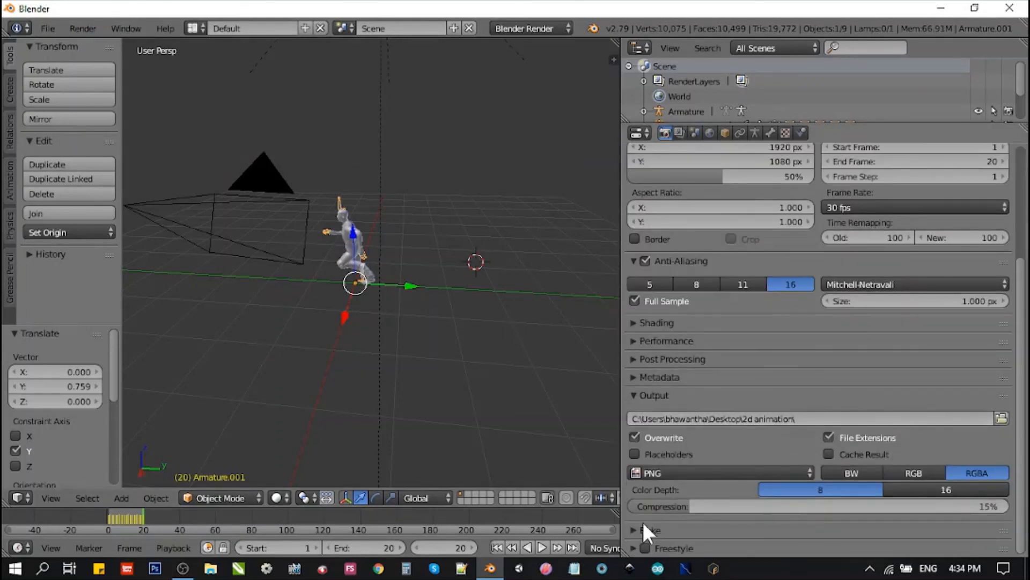
click(636, 474)
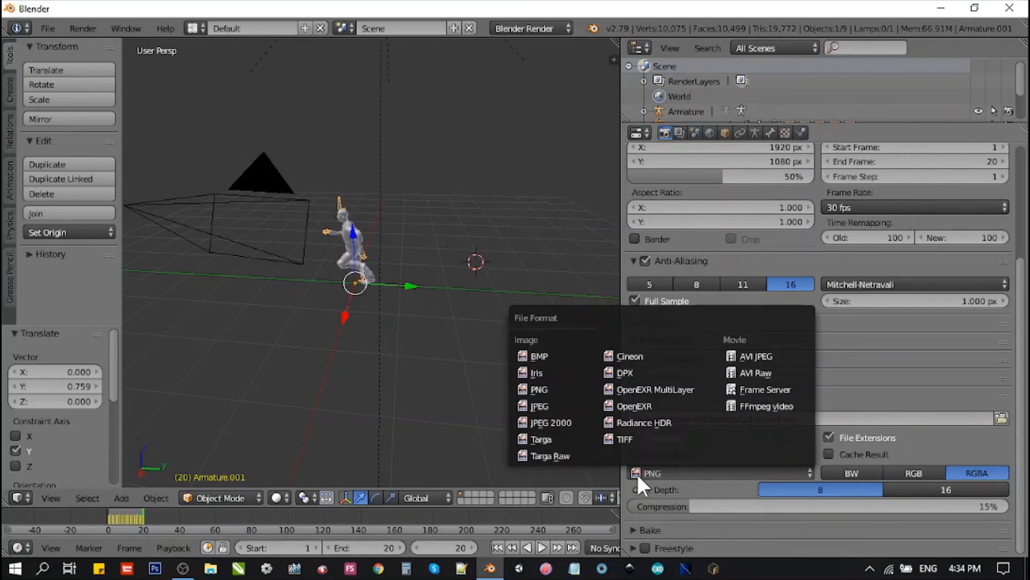
click(550, 388)
click(1001, 418)
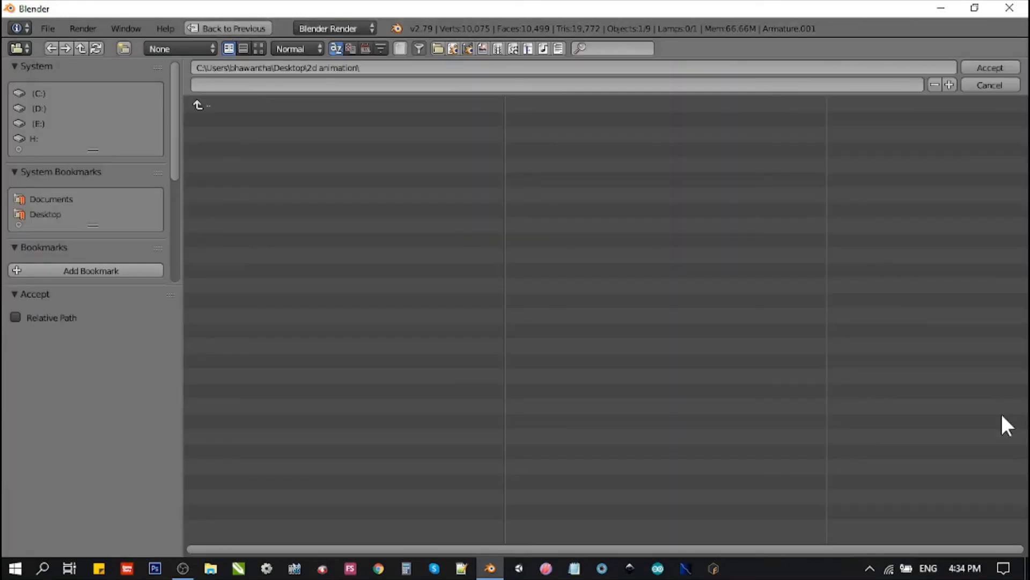
click(990, 68)
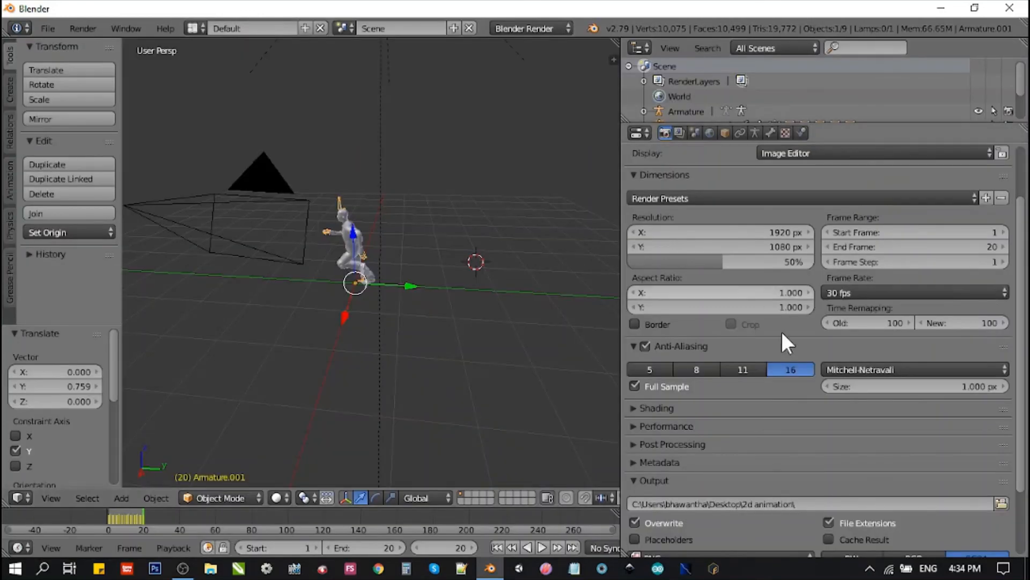
- Render the full running animation to image files, and hide the render view when it is done
scroll(778, 333, up, 3)
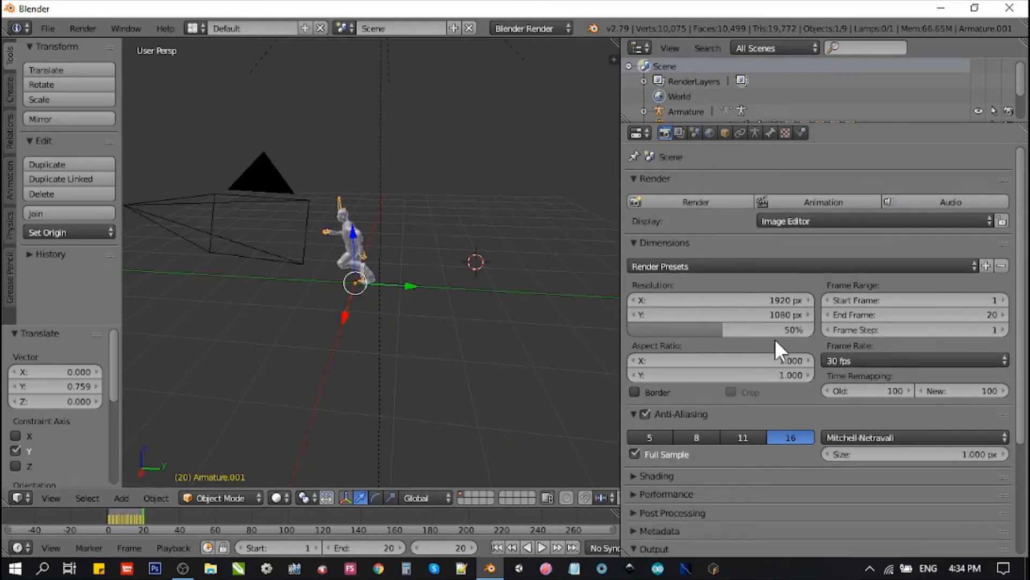
click(777, 200)
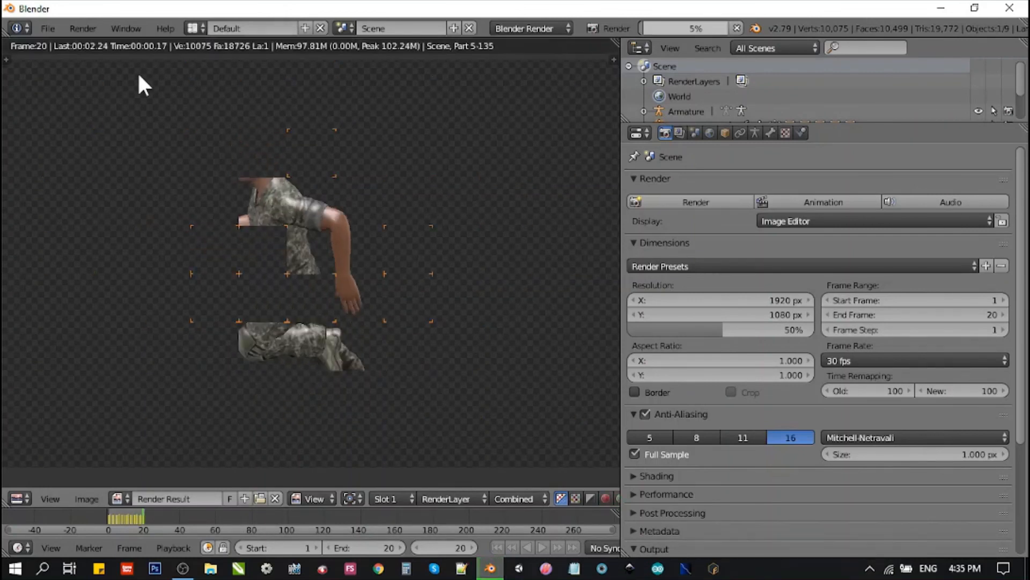
click(88, 28)
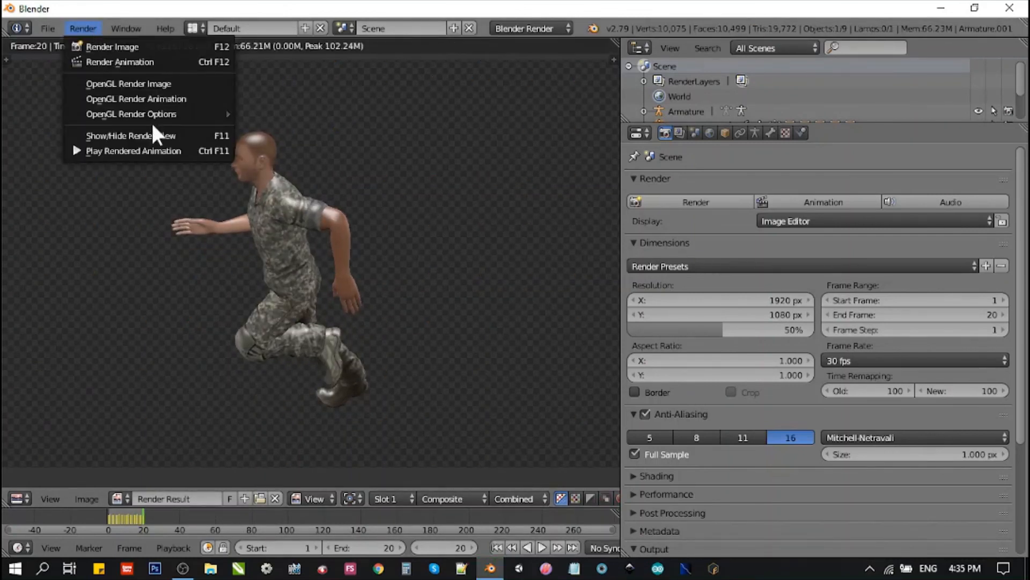
click(150, 137)
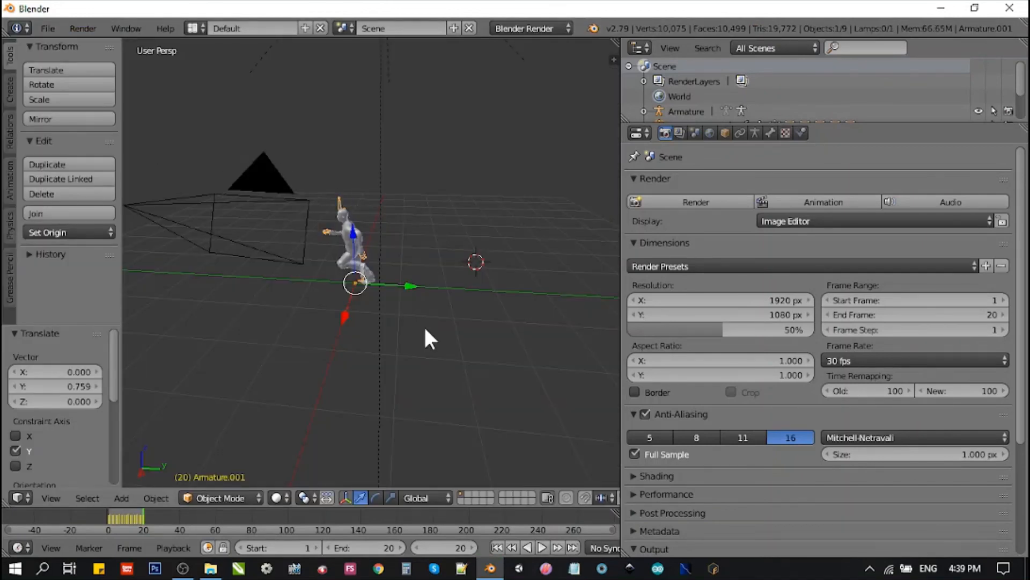
- Switch to the "2d animation" folder in File Explorer and open the rendered frame 0001.png
mouse_move(210, 568)
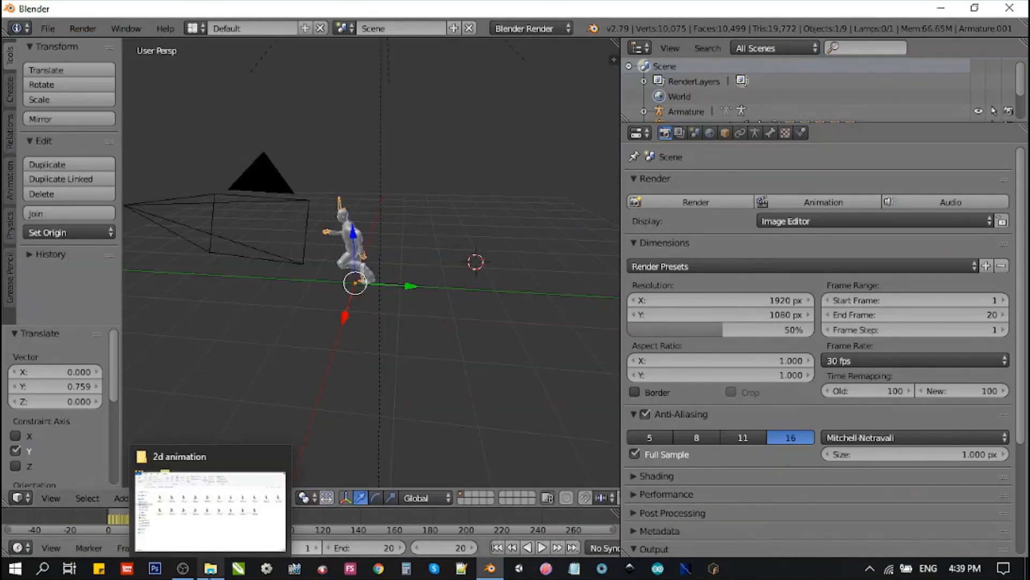
click(234, 533)
double_click(179, 173)
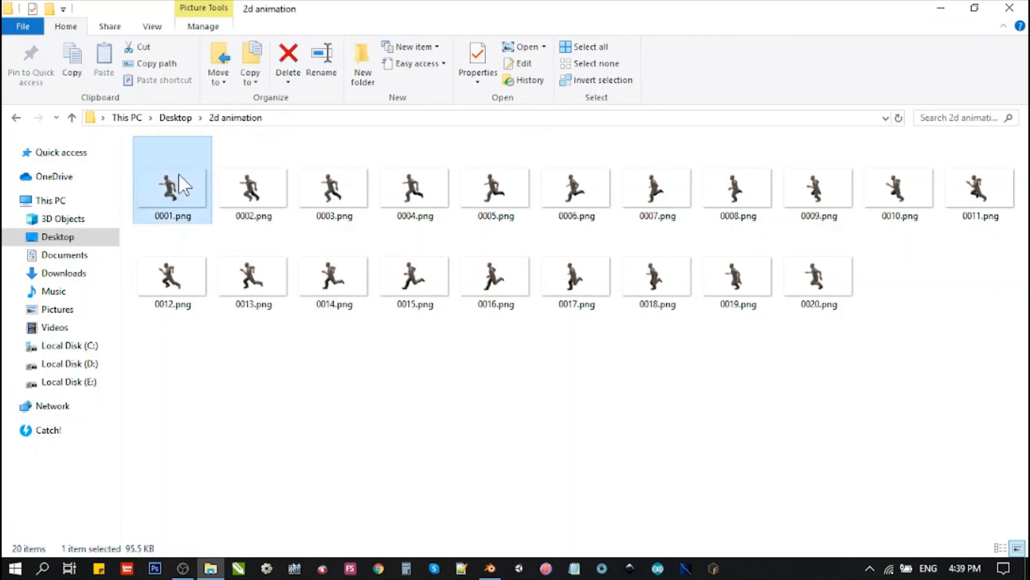
- Flip forward quickly through the rendered PNG frames in Windows Photo Viewer, looping several times to review the run cycle
click(548, 475)
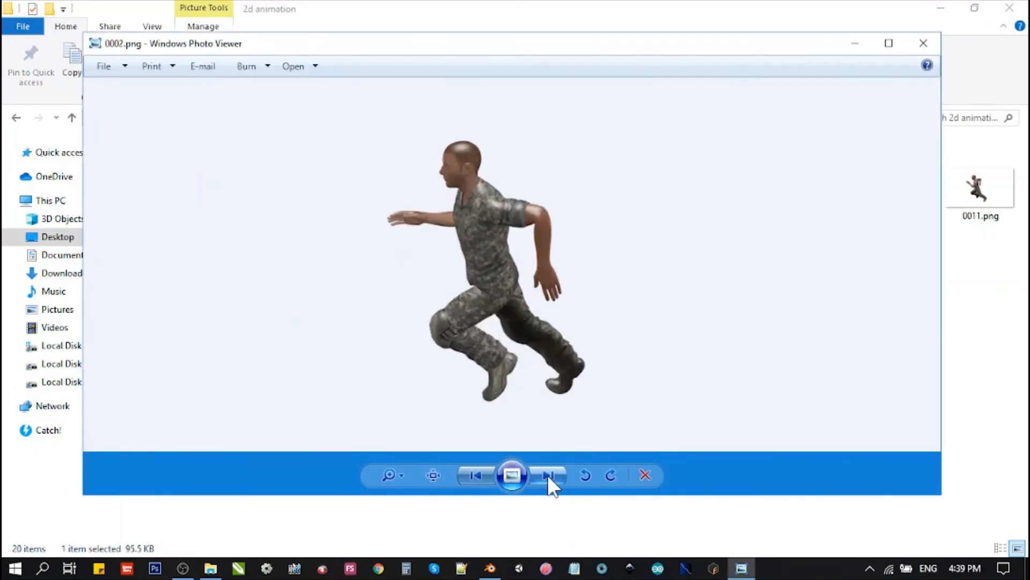
click(547, 475)
click(548, 475)
click(547, 475)
click(548, 475)
click(548, 475)
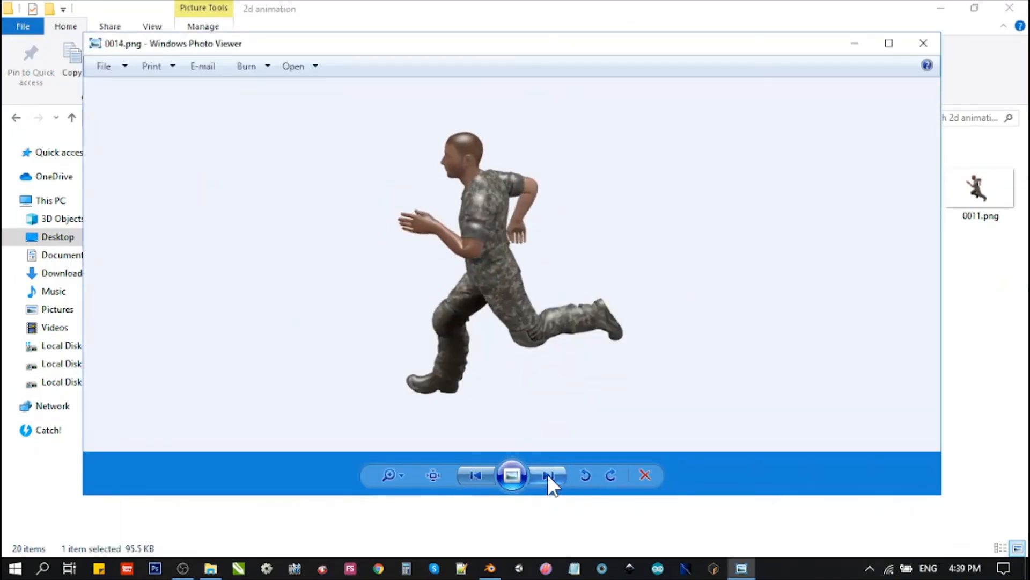
click(548, 474)
click(548, 475)
click(547, 475)
click(548, 475)
click(547, 475)
click(548, 475)
click(547, 474)
click(547, 474)
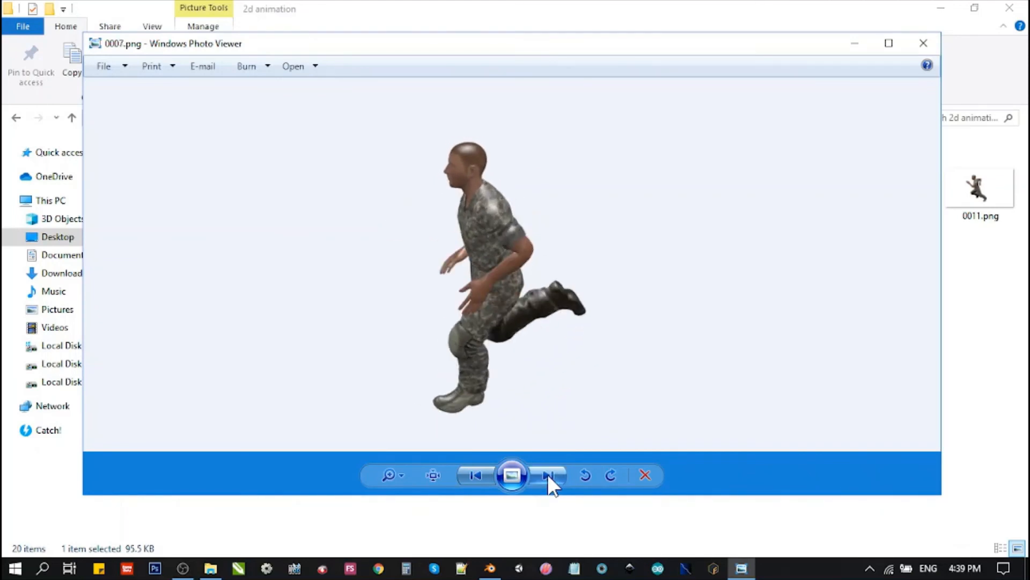
click(547, 475)
click(548, 475)
click(547, 475)
click(547, 475)
click(547, 475)
click(547, 475)
click(547, 474)
click(548, 475)
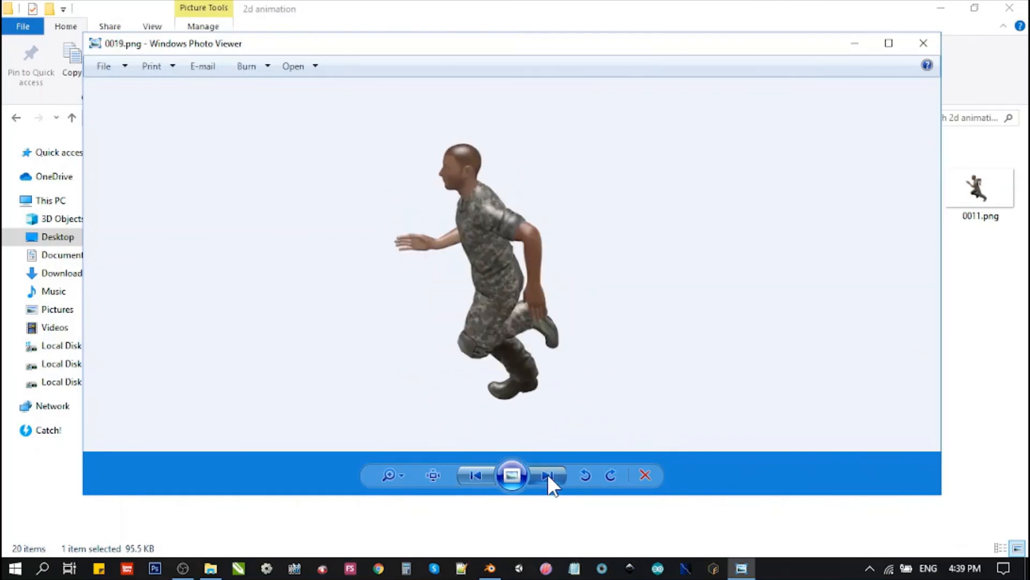
click(548, 475)
click(547, 475)
click(547, 475)
click(547, 474)
click(548, 475)
click(548, 474)
click(547, 475)
click(548, 475)
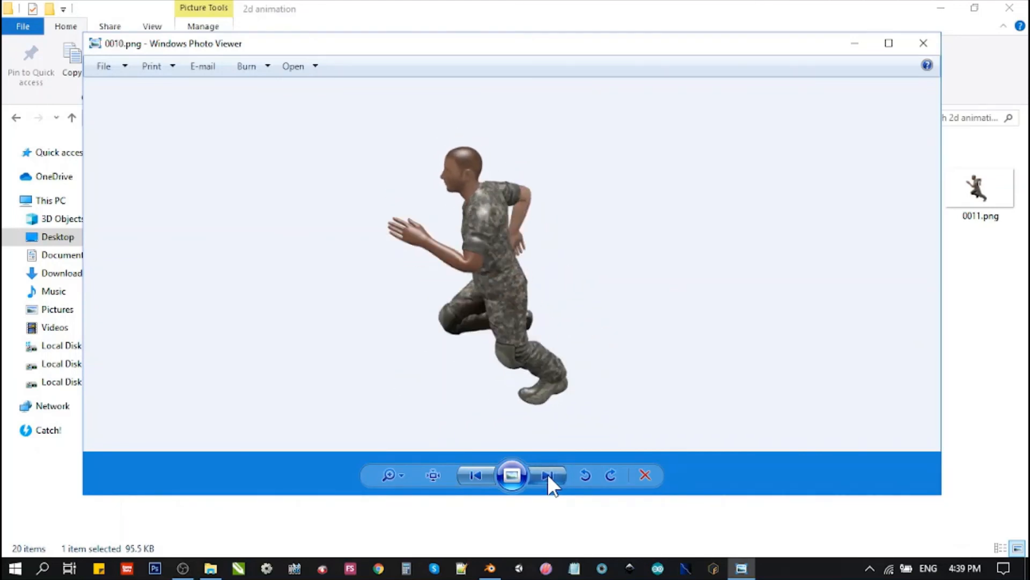
click(547, 475)
click(547, 475)
click(547, 475)
click(547, 475)
click(547, 475)
click(547, 475)
click(547, 475)
click(547, 475)
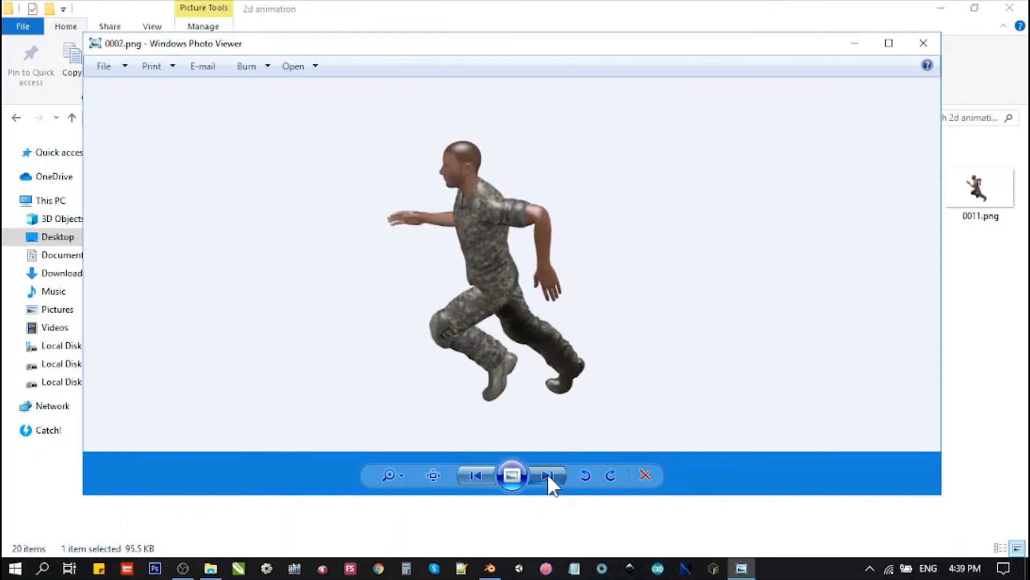
click(548, 474)
click(547, 475)
click(548, 475)
click(547, 474)
click(547, 475)
click(547, 475)
click(547, 475)
click(548, 475)
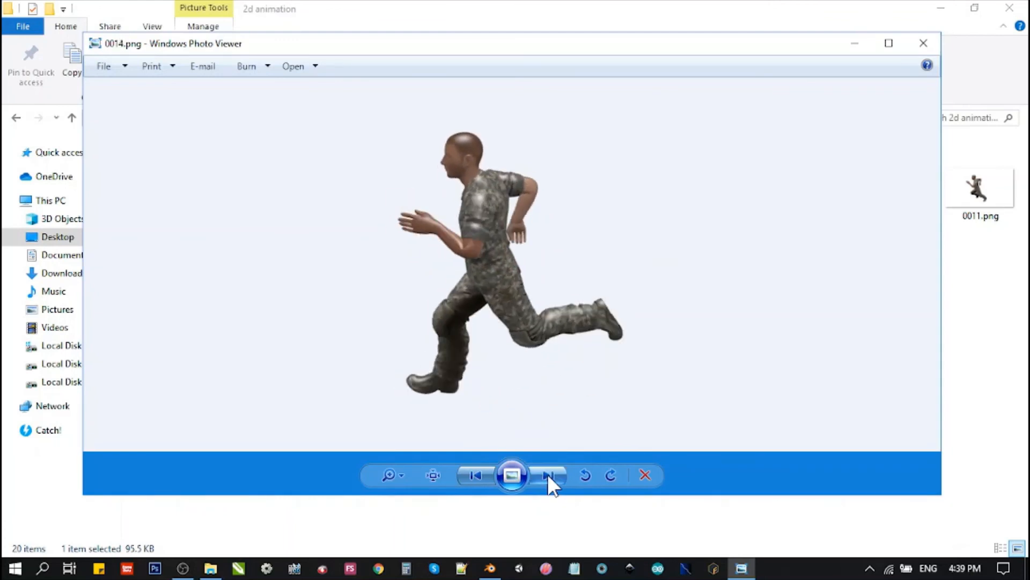
click(547, 475)
click(548, 475)
click(548, 475)
click(547, 475)
click(548, 475)
click(547, 475)
click(547, 475)
click(547, 474)
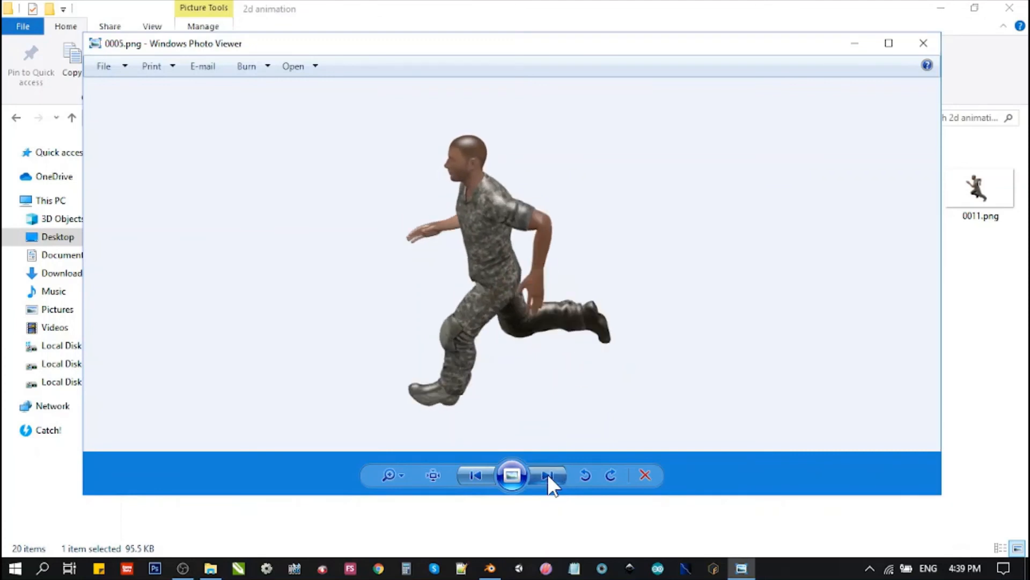
click(547, 475)
click(548, 475)
click(547, 474)
click(547, 475)
click(547, 475)
click(547, 475)
click(547, 475)
click(548, 475)
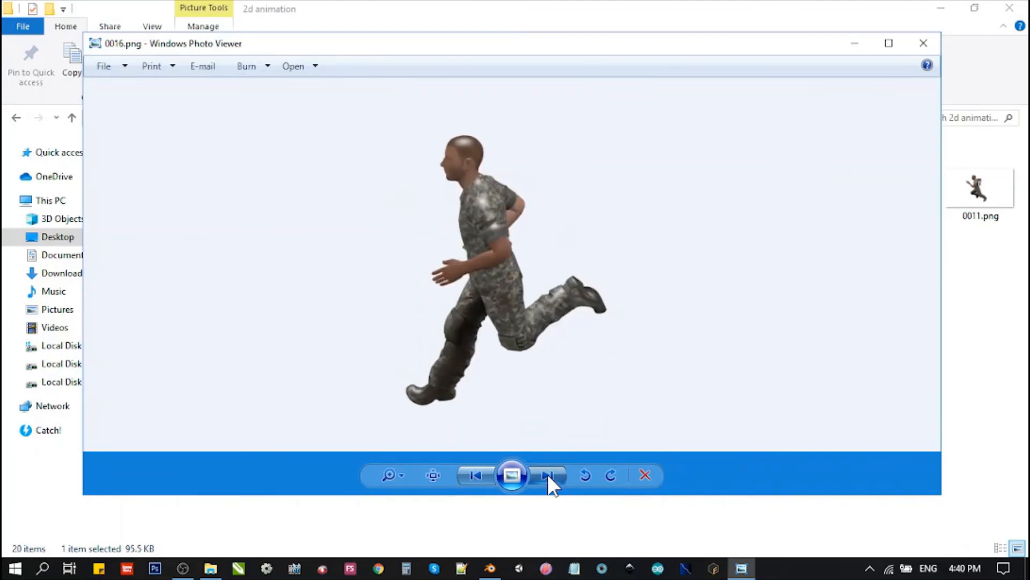
click(547, 475)
click(548, 475)
click(548, 475)
click(547, 475)
click(548, 475)
click(548, 474)
click(548, 475)
click(547, 475)
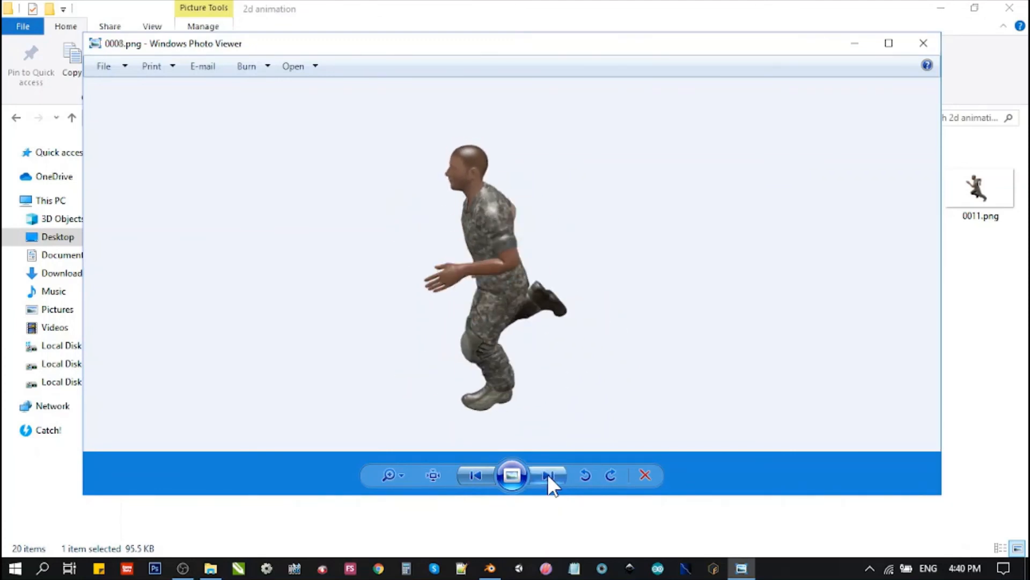
click(547, 475)
click(548, 475)
click(547, 475)
click(548, 475)
click(547, 475)
click(547, 475)
click(547, 475)
click(547, 475)
click(547, 475)
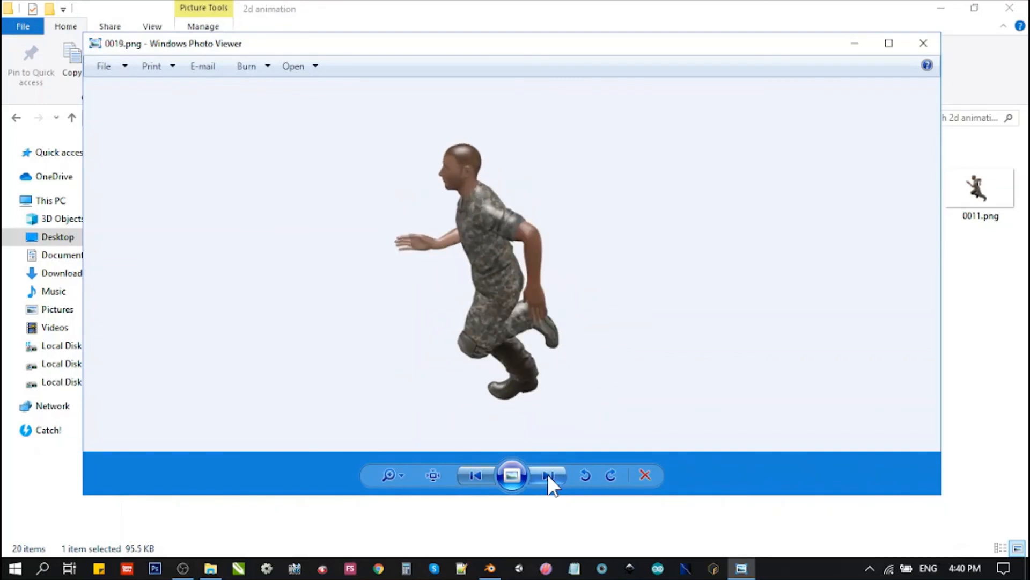
click(547, 475)
click(547, 475)
click(547, 475)
click(548, 475)
click(547, 475)
click(547, 475)
click(547, 475)
click(547, 475)
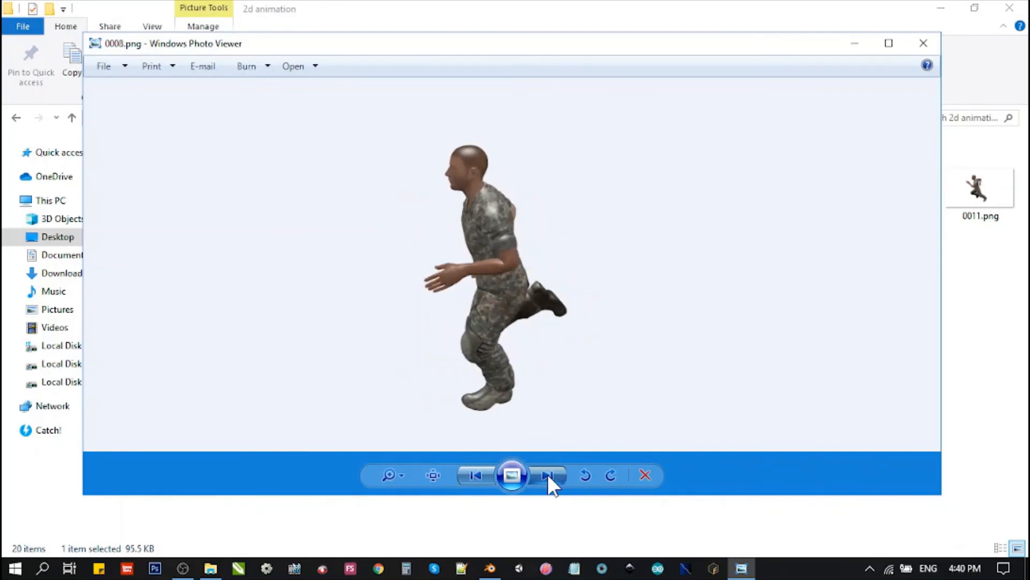